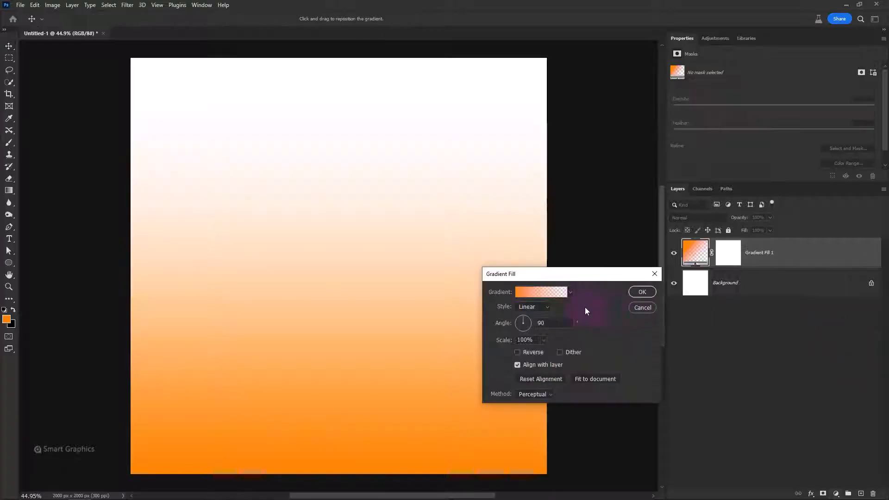
Apply the Foreground to Background preset to the gradient fill
{"action": "left_click", "coordinate": [570, 292]}
{"action": "left_click", "coordinate": [503, 324]}
{"action": "left_click", "coordinate": [559, 286]}
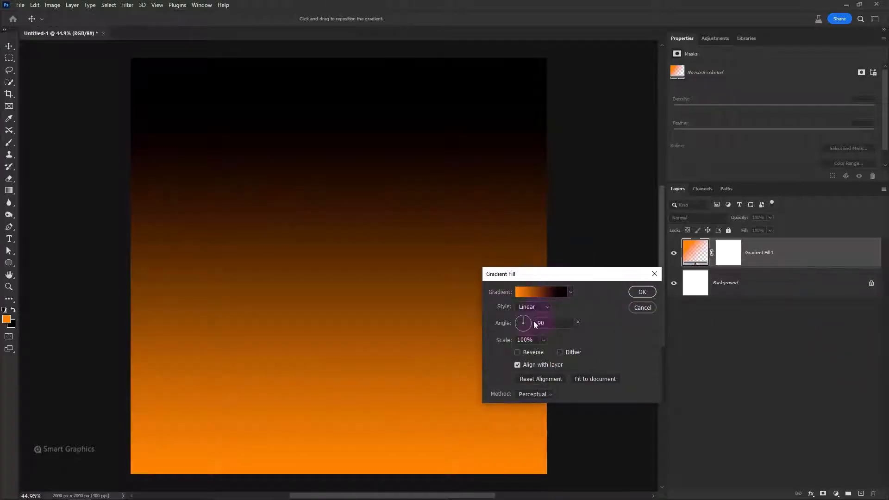
Recolor the gradient's black end stop to light orange ffae57, sampling the canvas orange and lightening it
{"action": "left_click", "coordinate": [542, 295]}
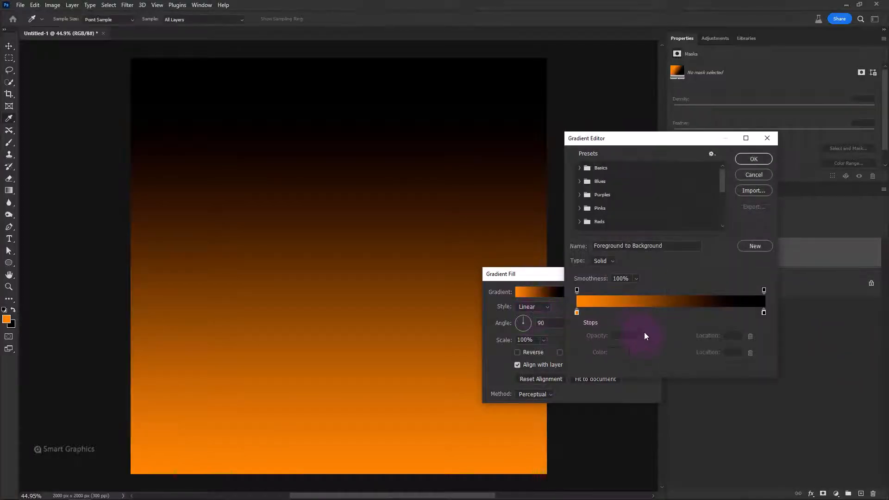
{"action": "double_click", "coordinate": [763, 313]}
{"action": "left_click", "coordinate": [388, 468]}
{"action": "left_click_drag", "start_coordinate": [537, 298], "coordinate": [551, 281]}
{"action": "left_click", "coordinate": [686, 283]}
{"action": "double_click", "coordinate": [763, 314]}
{"action": "left_click", "coordinate": [675, 283]}
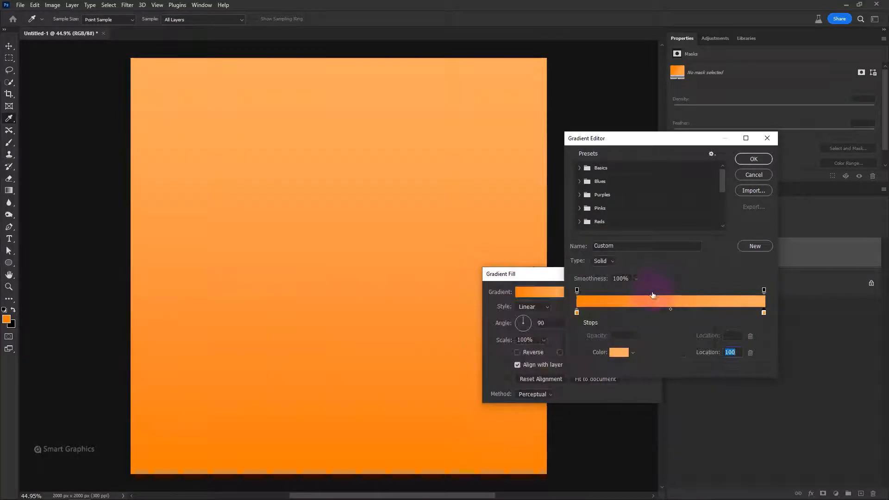
{"action": "left_click", "coordinate": [754, 159]}
Make the gradient fill radial with Dither and Reverse enabled, keeping its glow centered on the canvas
{"action": "left_click", "coordinate": [532, 307]}
{"action": "left_click", "coordinate": [530, 324]}
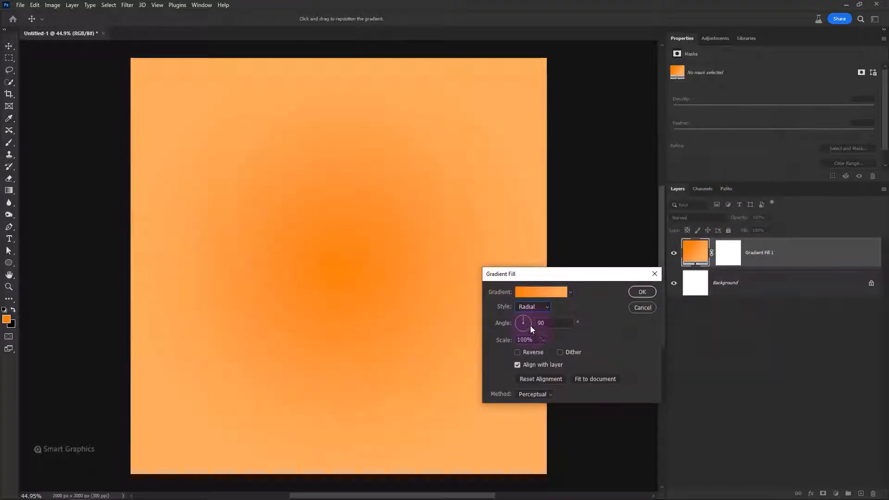
{"action": "left_click", "coordinate": [560, 352]}
{"action": "left_click", "coordinate": [518, 352]}
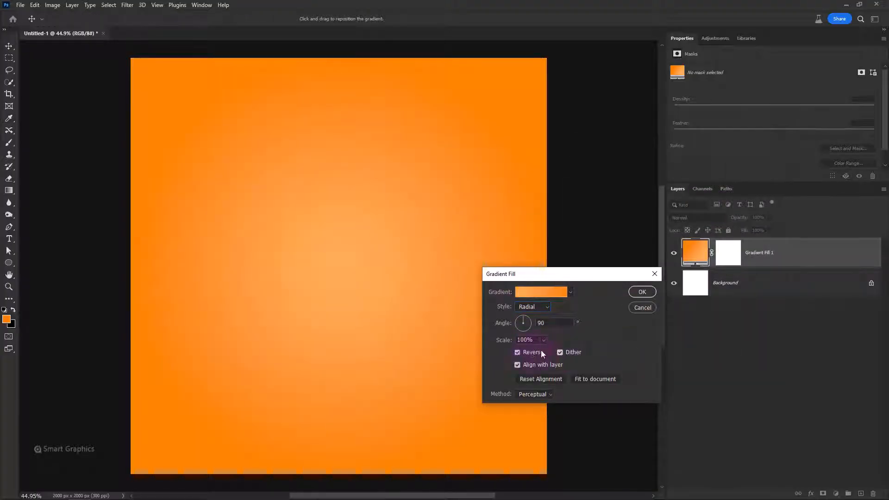
{"action": "left_click_drag", "start_coordinate": [362, 307], "coordinate": [361, 324]}
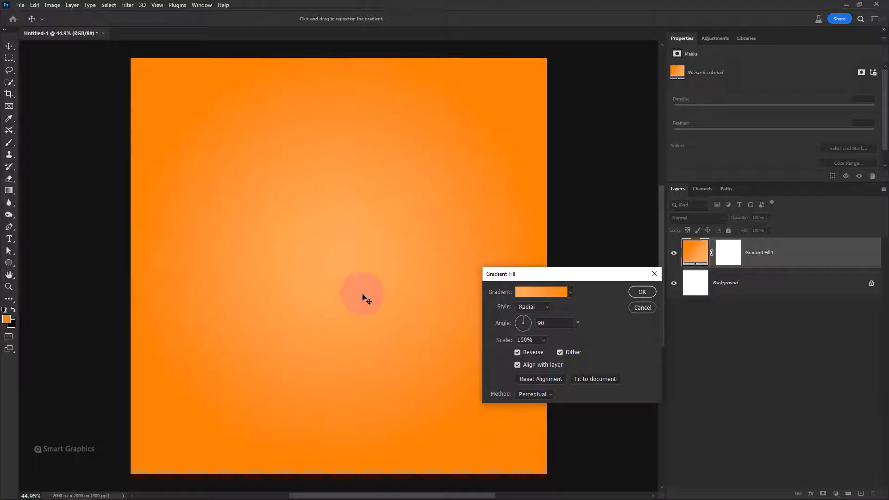
{"action": "left_click", "coordinate": [643, 291]}
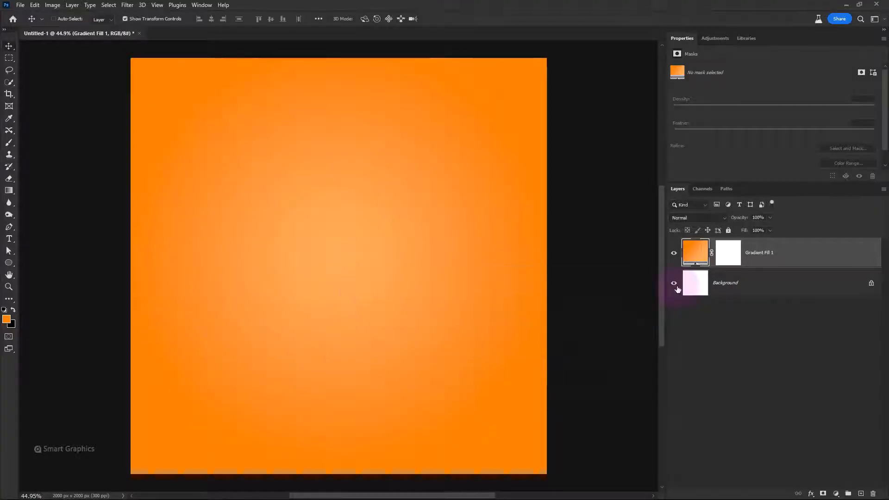
Place the Bottle.png can image on the canvas, scale it to about 27%, and position it over the gradient's glow
{"action": "key", "text": "alt+Tab"}
{"action": "left_click_drag", "start_coordinate": [295, 176], "coordinate": [253, 412]}
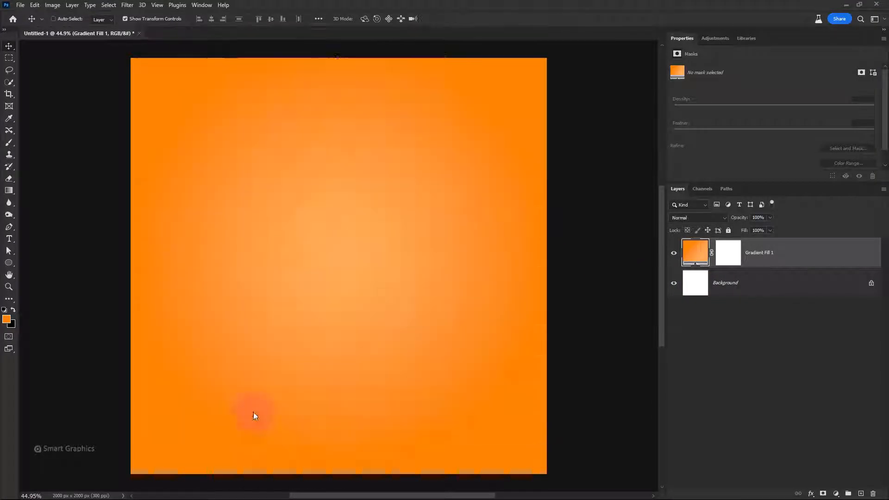
{"action": "left_click_drag", "start_coordinate": [317, 311], "coordinate": [317, 283]}
{"action": "left_click_drag", "start_coordinate": [342, 229], "coordinate": [360, 324]}
{"action": "left_click_drag", "start_coordinate": [345, 357], "coordinate": [345, 329]}
{"action": "left_click_drag", "start_coordinate": [339, 147], "coordinate": [338, 134]}
{"action": "left_click_drag", "start_coordinate": [340, 190], "coordinate": [340, 195]}
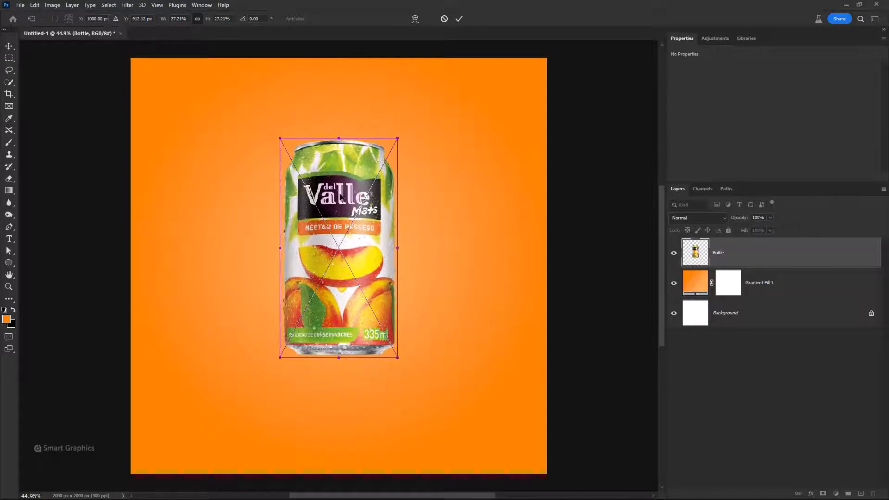
{"action": "key", "text": "Return"}
{"action": "left_click_drag", "start_coordinate": [354, 283], "coordinate": [354, 290]}
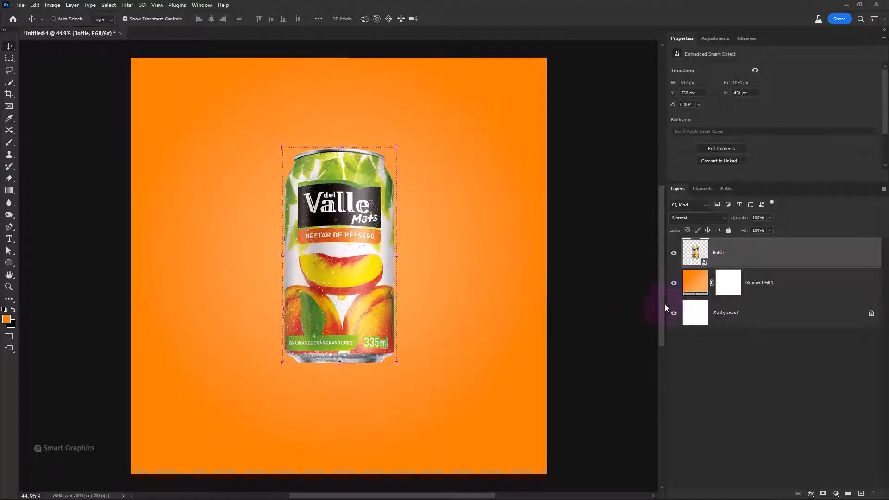
Change the light end stop of the Gradient Fill 1 layer to yellow-orange ffd257
{"action": "double_click", "coordinate": [695, 283]}
{"action": "left_click", "coordinate": [521, 293]}
{"action": "double_click", "coordinate": [763, 314]}
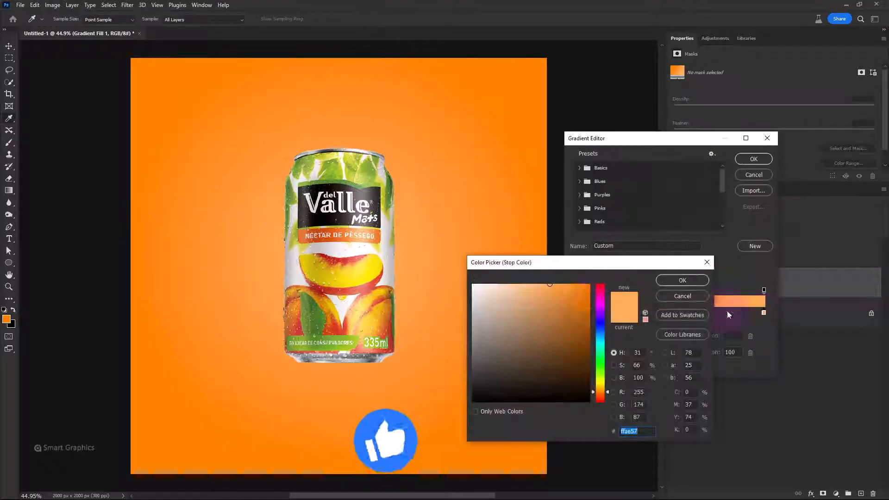
{"action": "left_click", "coordinate": [601, 388]}
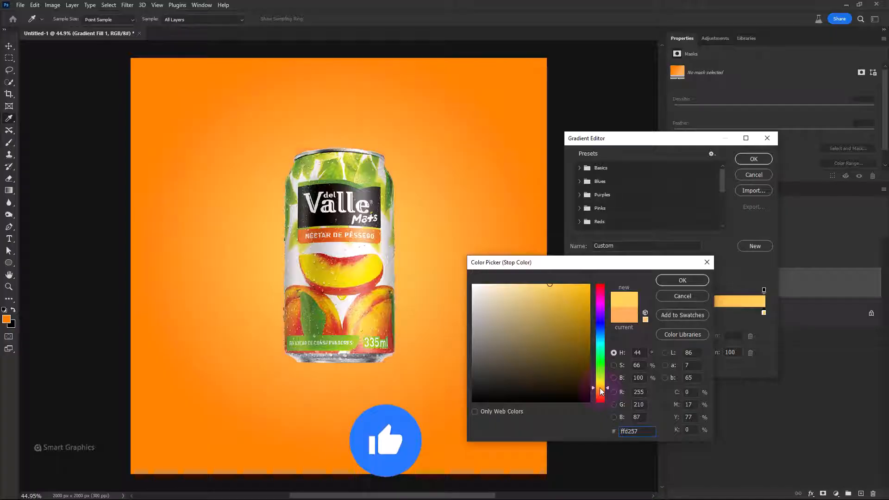
{"action": "left_click", "coordinate": [754, 159]}
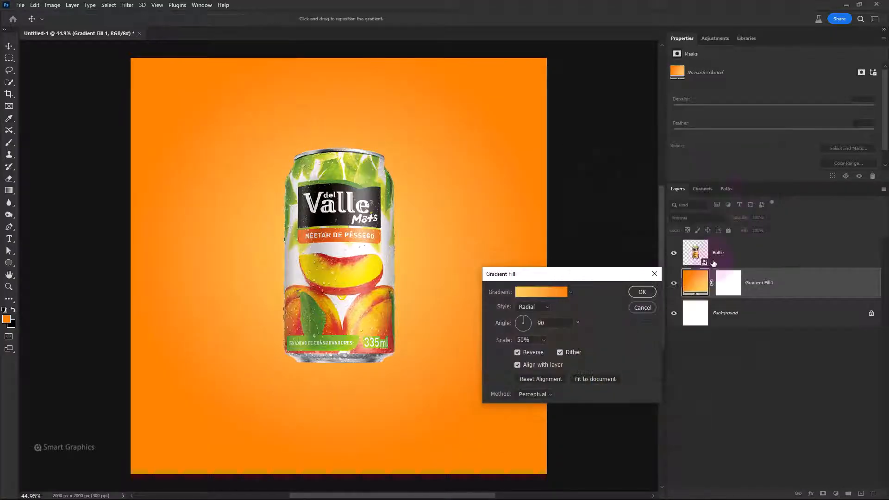
{"action": "left_click", "coordinate": [642, 292]}
Apply a Camera Raw filter to the Bottle layer with Contrast +42, Vibrance +25, Clarity +2 and Exposure +0.20, and collapse its smart filter list
{"action": "left_click", "coordinate": [749, 257]}
{"action": "left_click", "coordinate": [126, 5]}
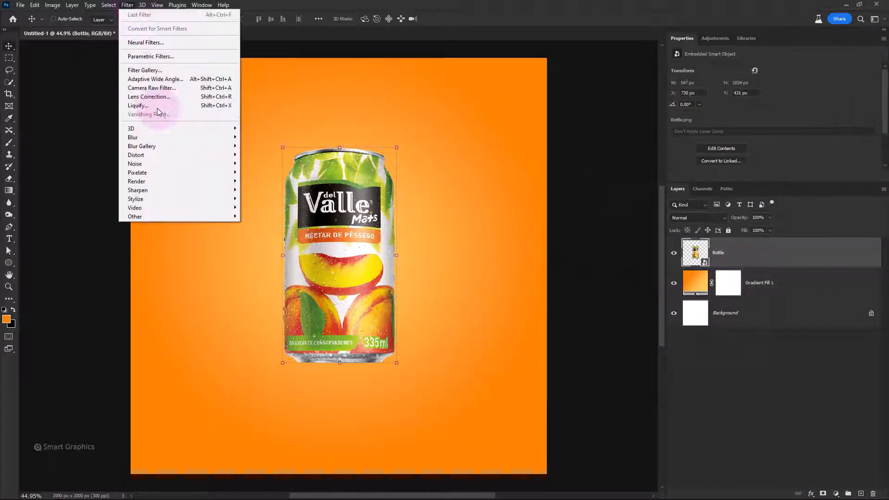
{"action": "left_click", "coordinate": [148, 86]}
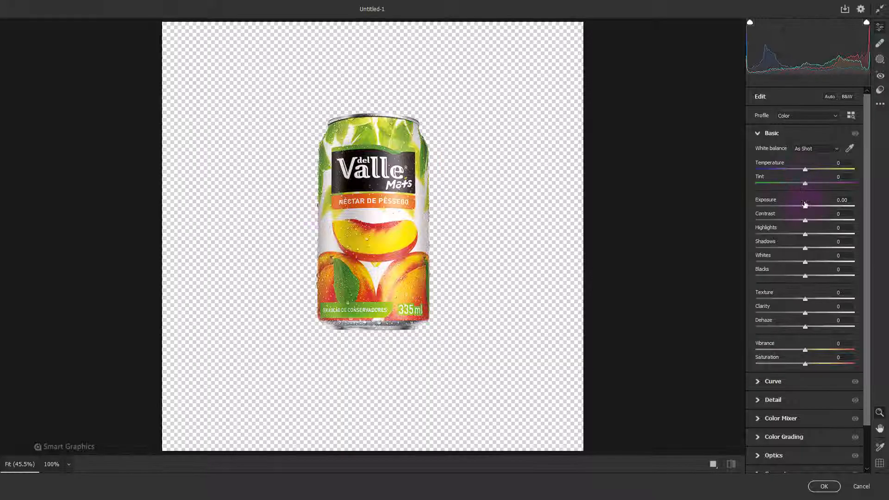
{"action": "left_click_drag", "start_coordinate": [806, 221], "coordinate": [826, 221]}
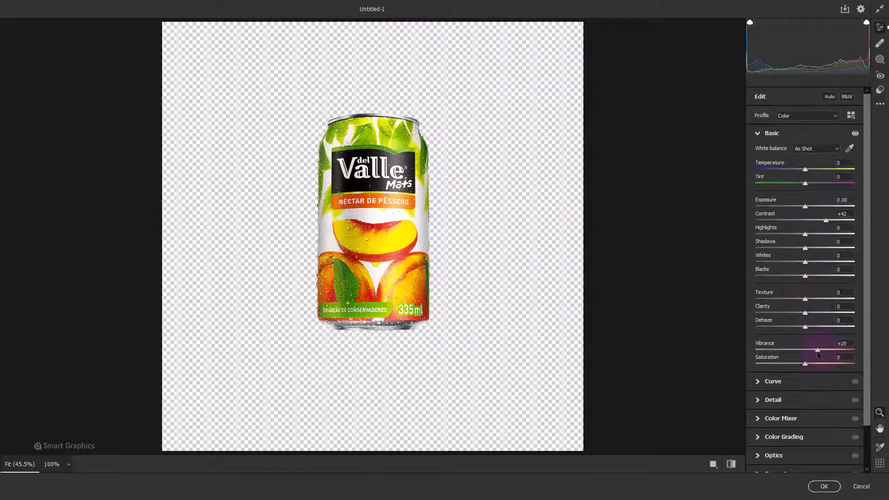
{"action": "left_click_drag", "start_coordinate": [805, 313], "coordinate": [808, 315]}
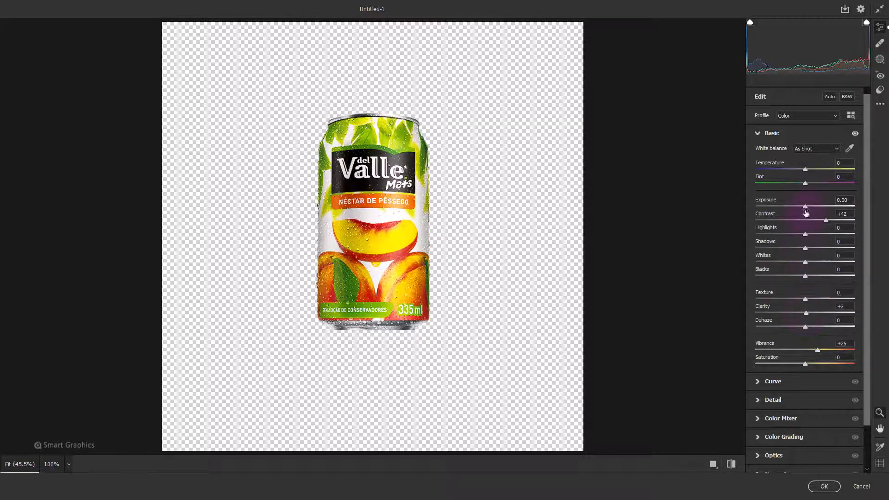
{"action": "left_click_drag", "start_coordinate": [806, 213], "coordinate": [805, 210]}
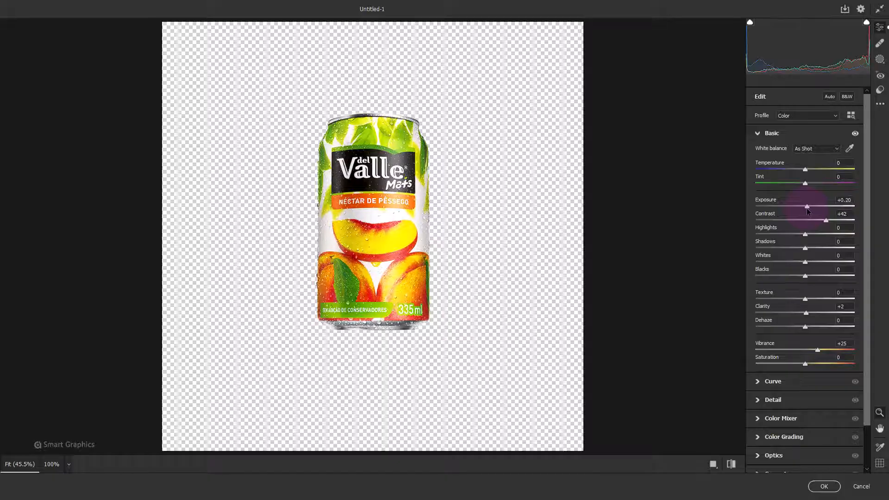
{"action": "left_click", "coordinate": [824, 486]}
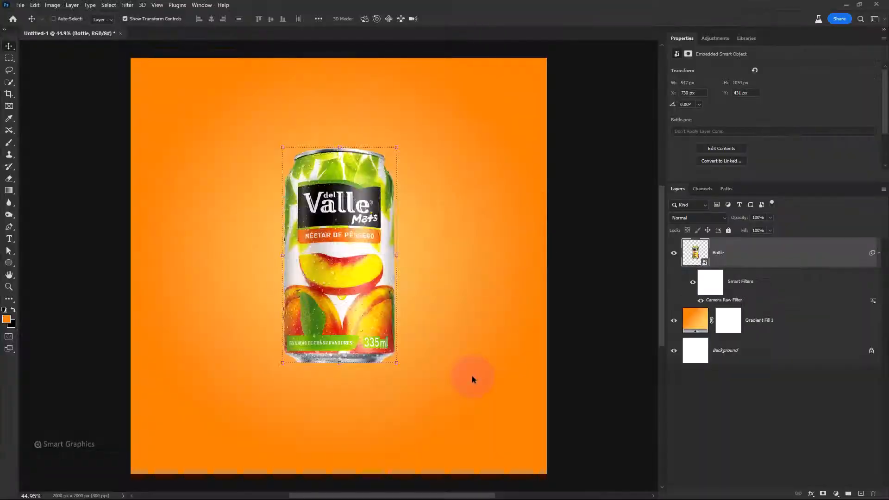
{"action": "left_click", "coordinate": [879, 253]}
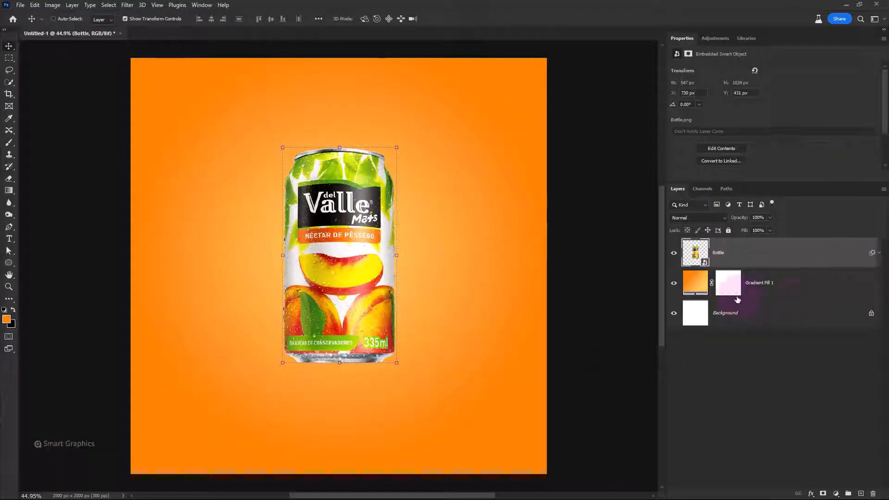
Select the can's pixels and create a Solid Color fill layer from that selection in ffc05f
{"action": "right_click", "coordinate": [695, 253]}
{"action": "left_click", "coordinate": [716, 279]}
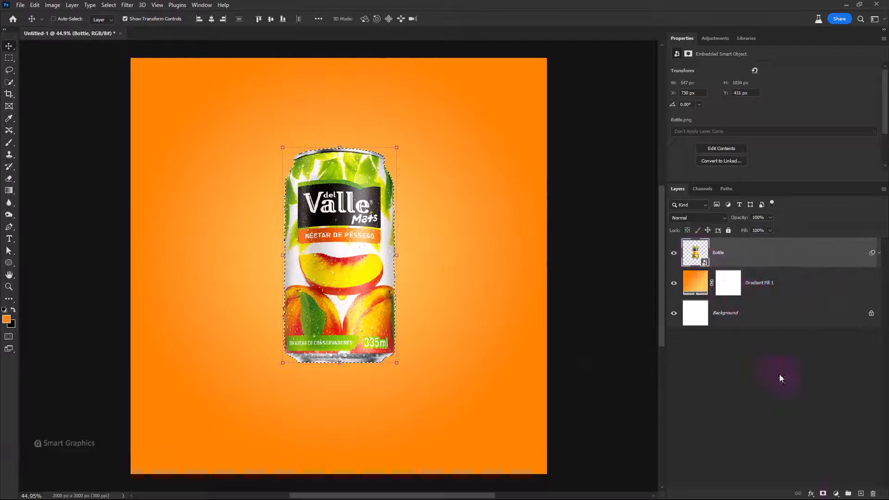
{"action": "left_click", "coordinate": [835, 494]}
{"action": "left_click", "coordinate": [829, 330]}
{"action": "left_click", "coordinate": [408, 246]}
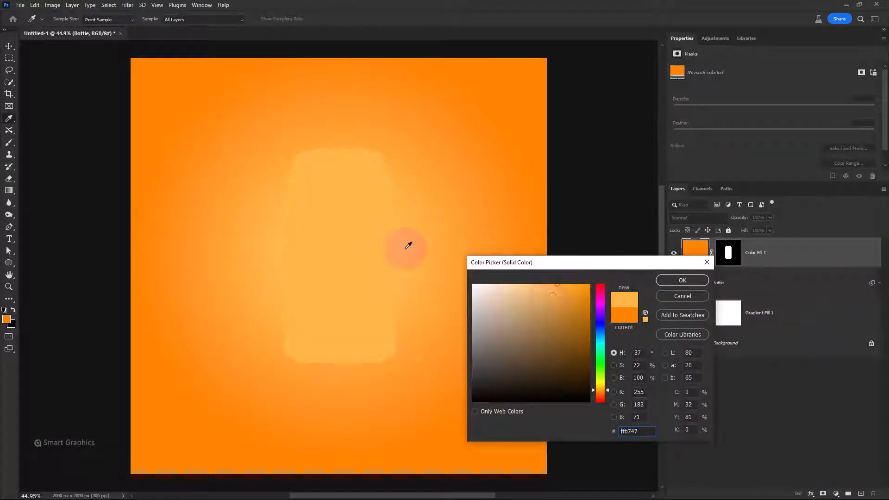
{"action": "left_click", "coordinate": [550, 281]}
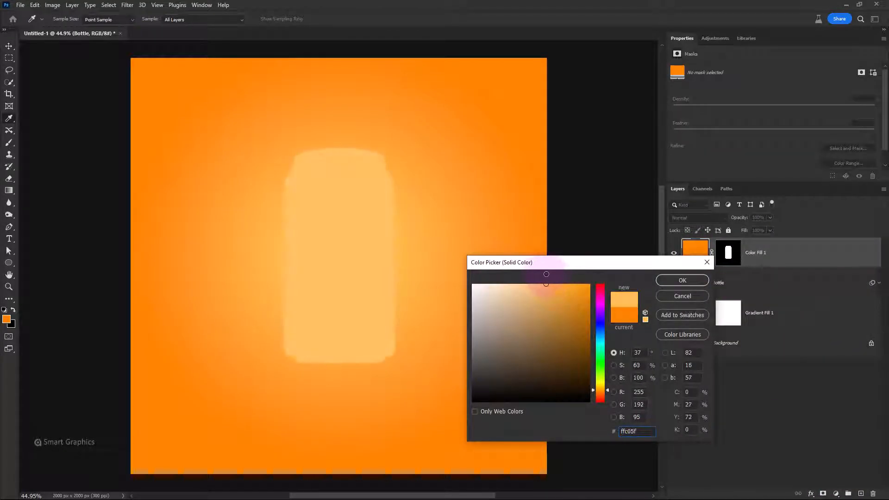
{"action": "left_click", "coordinate": [682, 280]}
Set the solid color fill's blend mode to Soft Light and invert its layer mask
{"action": "left_click", "coordinate": [697, 218]}
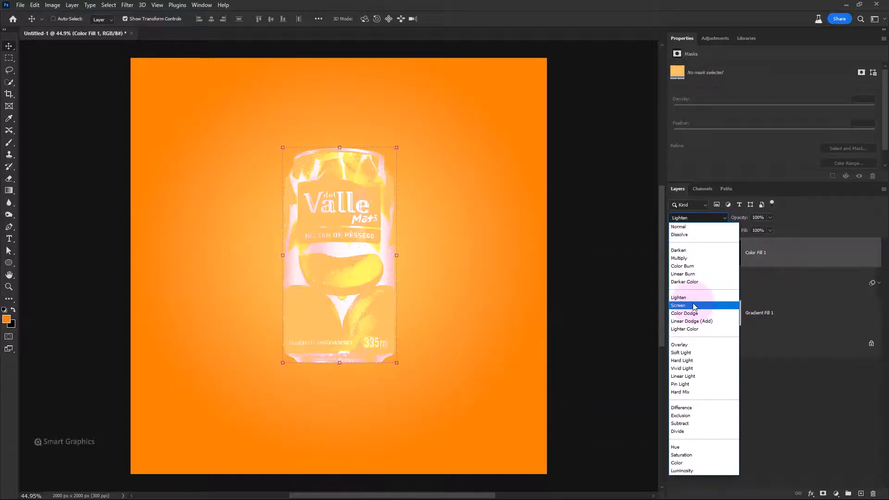
{"action": "left_click", "coordinate": [682, 350]}
{"action": "left_click", "coordinate": [675, 253]}
{"action": "left_click", "coordinate": [675, 253]}
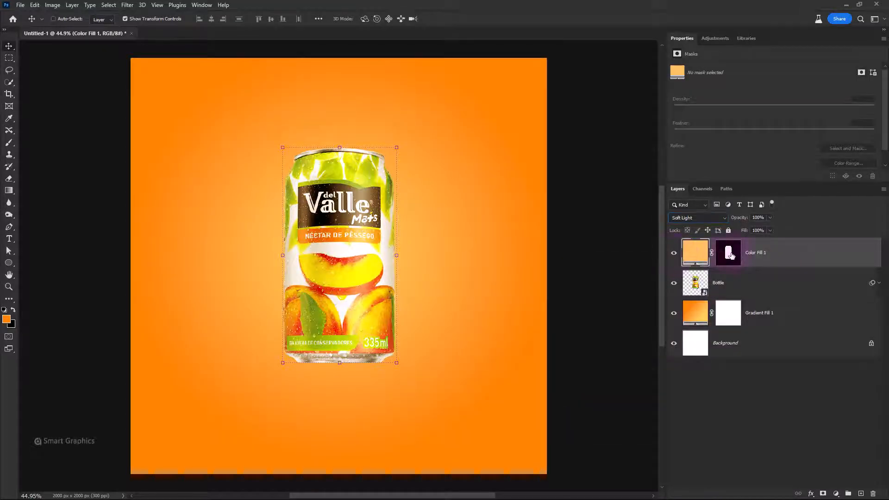
{"action": "left_click", "coordinate": [730, 255]}
{"action": "key", "text": "ctrl+i"}
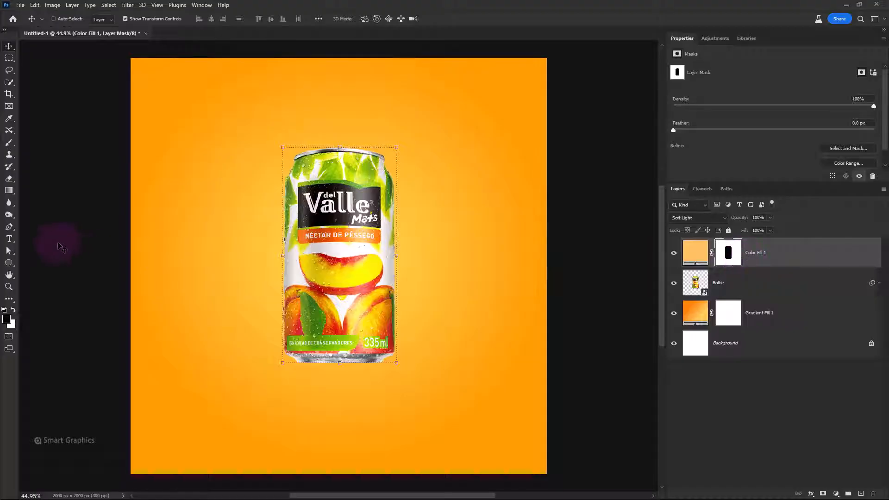
Paint white along the can's rim and side edges on the color fill's mask with a small soft brush
{"action": "left_click", "coordinate": [10, 143]}
{"action": "right_click", "coordinate": [321, 200]}
{"action": "left_click_drag", "start_coordinate": [447, 391], "coordinate": [447, 284]}
{"action": "left_click", "coordinate": [488, 39]}
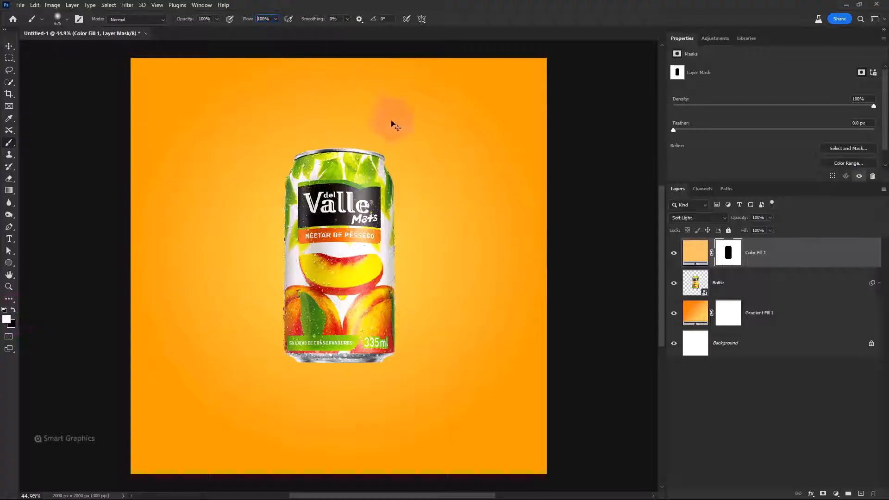
{"action": "mouse_move", "coordinate": [373, 128]}
{"action": "left_mouse_down"}
{"action": "mouse_move", "coordinate": [303, 126]}
{"action": "mouse_move", "coordinate": [337, 300]}
{"action": "left_mouse_up"}
{"action": "key", "text": "ctrl+plus"}
{"action": "key", "text": "ctrl+plus"}
{"action": "key", "text": "ctrl+plus"}
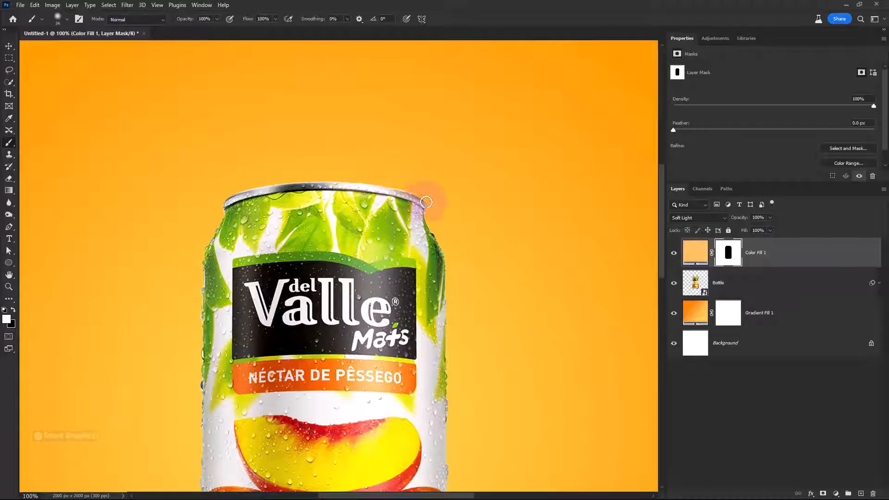
{"action": "left_click_drag", "start_coordinate": [408, 428], "coordinate": [411, 289]}
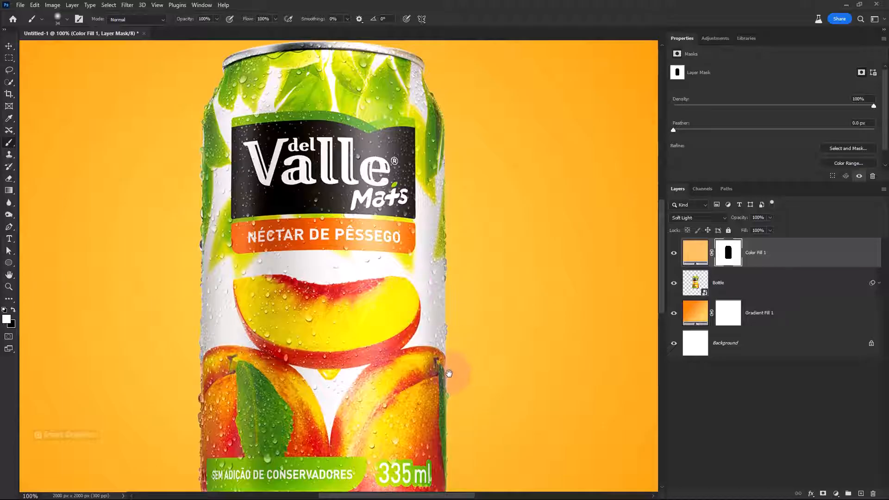
{"action": "left_click_drag", "start_coordinate": [448, 373], "coordinate": [473, 242]}
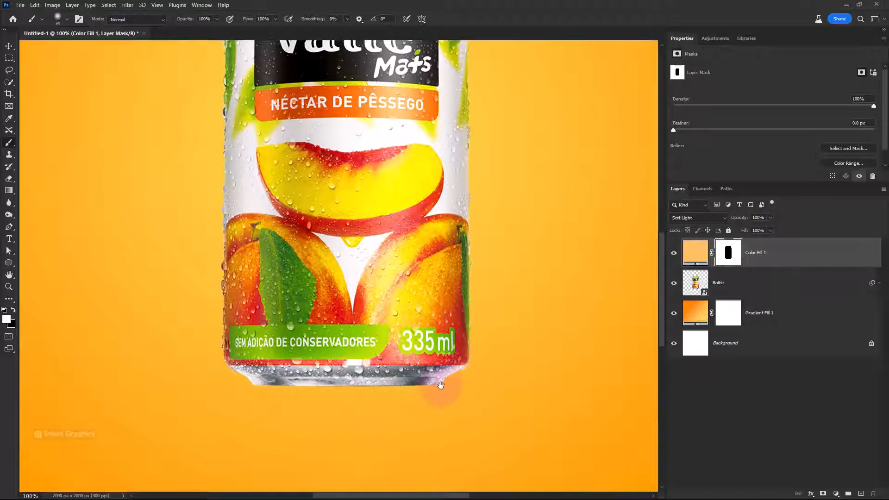
{"action": "left_click_drag", "start_coordinate": [233, 253], "coordinate": [249, 374]}
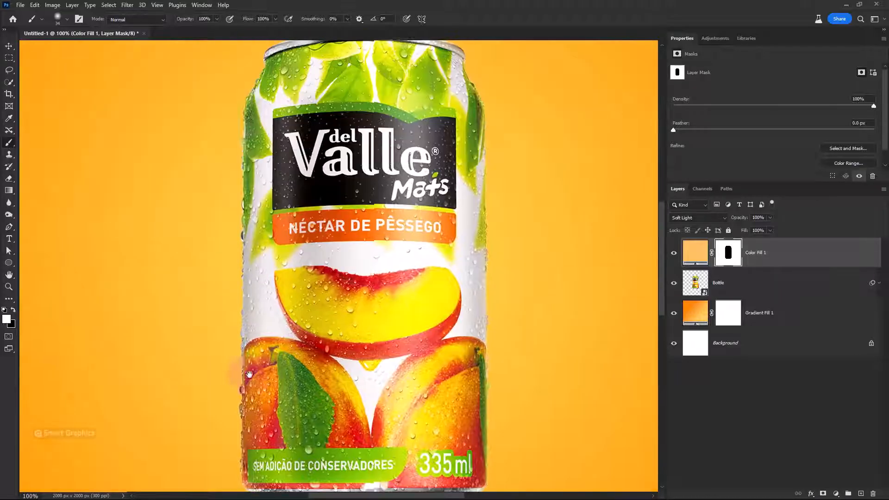
{"action": "left_click_drag", "start_coordinate": [249, 104], "coordinate": [249, 173]}
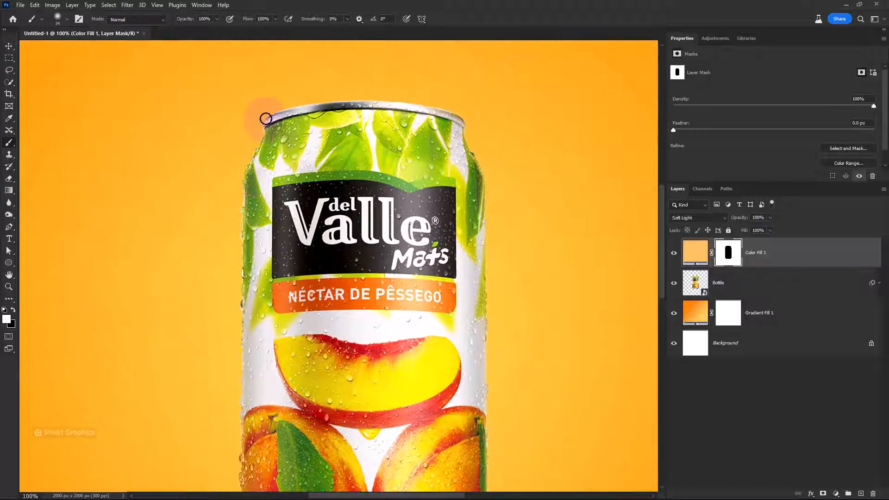
Compare the can with and without the color fill, clip the fill to the Bottle layer, and duplicate it
{"action": "left_click", "coordinate": [676, 253]}
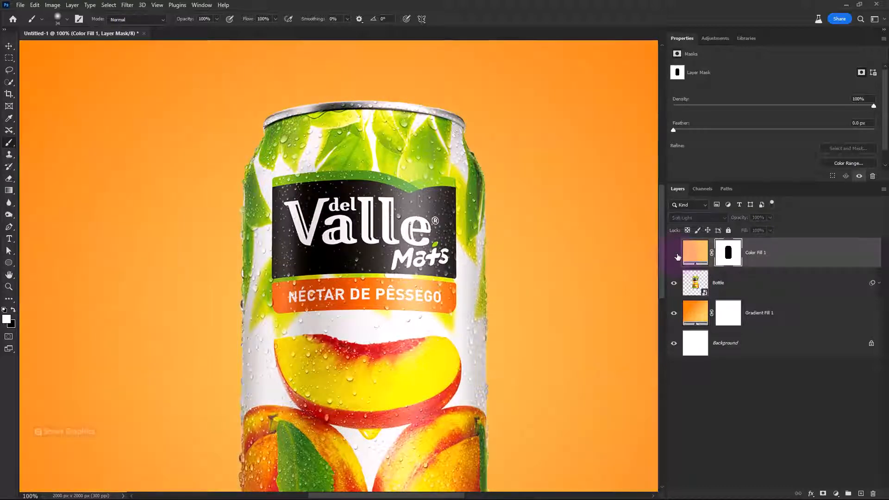
{"action": "left_click", "coordinate": [676, 254]}
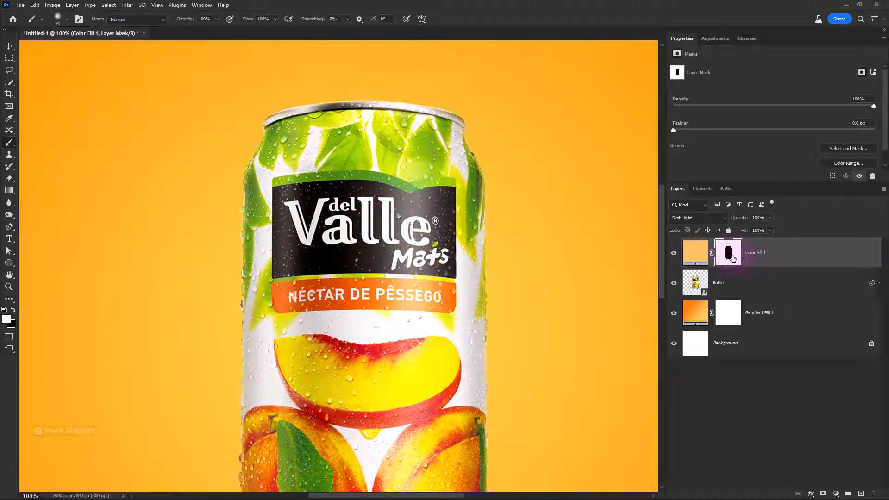
{"action": "left_click", "coordinate": [759, 266], "text": "alt"}
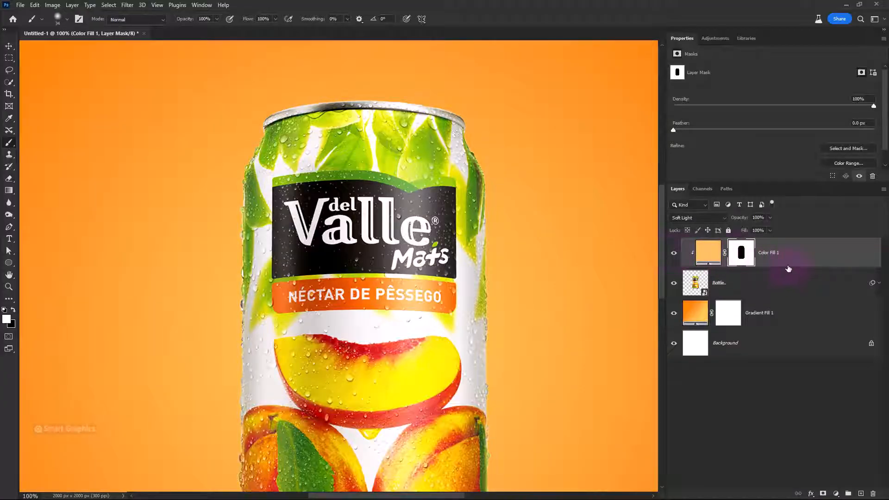
{"action": "key", "text": "ctrl+j"}
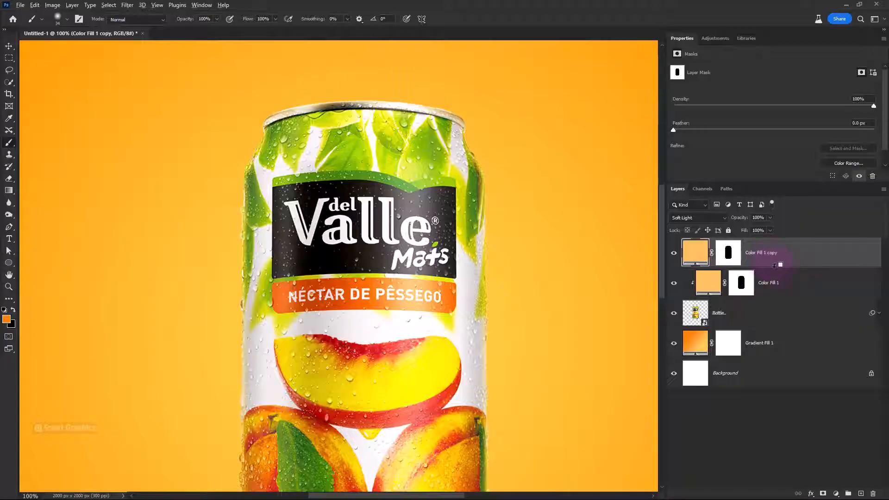
Clip the duplicated color fill to the Bottle layer, set its blend mode to Screen, and compare the can with and without it
{"action": "left_click", "coordinate": [774, 266], "text": "alt"}
{"action": "left_click", "coordinate": [673, 255]}
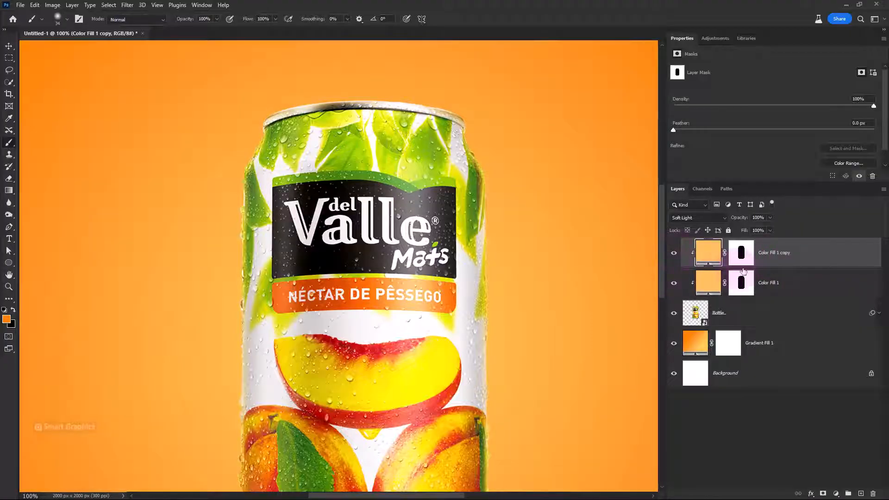
{"action": "left_click", "coordinate": [698, 218]}
{"action": "left_click", "coordinate": [681, 353]}
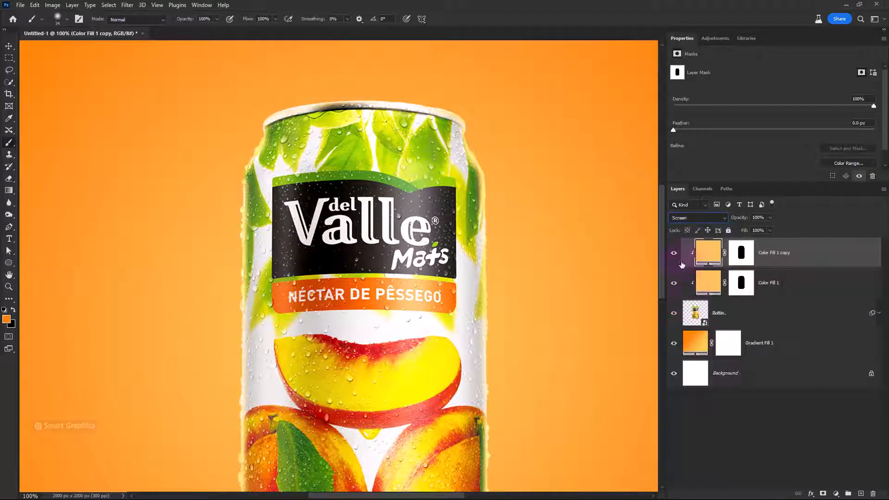
{"action": "left_click", "coordinate": [673, 253]}
{"action": "left_click", "coordinate": [674, 253]}
Paint white along the can's side edges on the Color Fill 1 mask with a larger soft brush at 41% opacity
{"action": "left_click", "coordinate": [741, 283]}
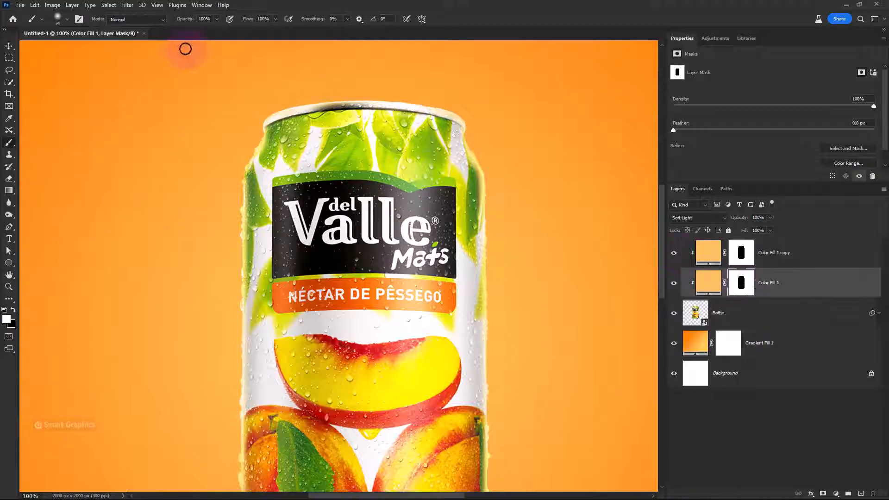
{"action": "left_click_drag", "start_coordinate": [159, 21], "coordinate": [157, 20]}
{"action": "left_click_drag", "start_coordinate": [396, 224], "coordinate": [419, 224]}
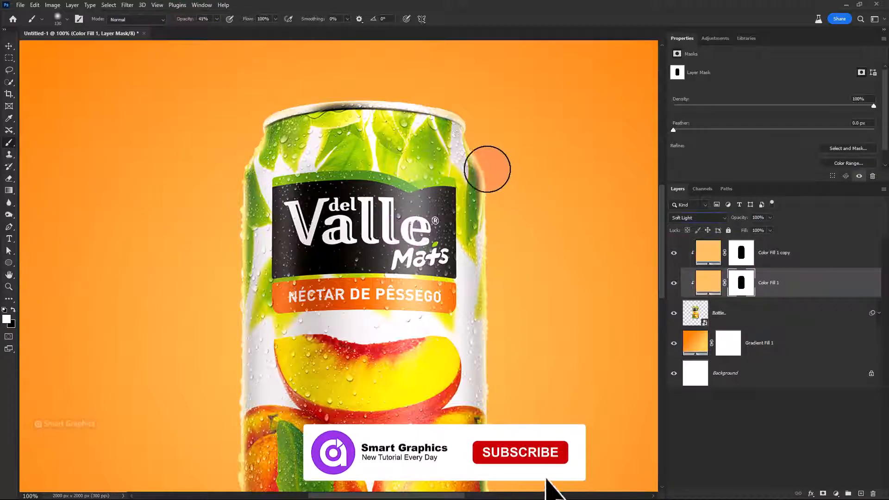
{"action": "mouse_move", "coordinate": [488, 169]}
{"action": "left_mouse_down"}
{"action": "mouse_move", "coordinate": [488, 226]}
{"action": "mouse_move", "coordinate": [479, 171]}
{"action": "mouse_move", "coordinate": [506, 230]}
{"action": "left_mouse_up"}
{"action": "left_click_drag", "start_coordinate": [486, 162], "coordinate": [469, 137]}
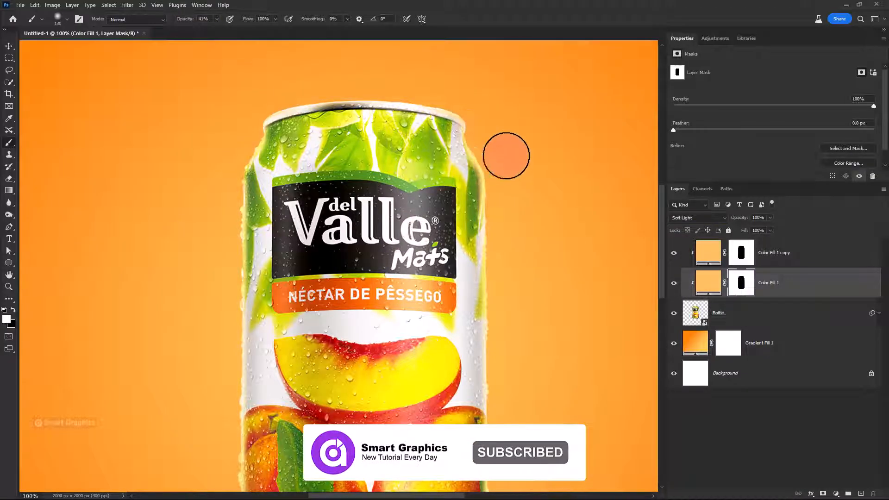
{"action": "left_click_drag", "start_coordinate": [463, 302], "coordinate": [440, 197]}
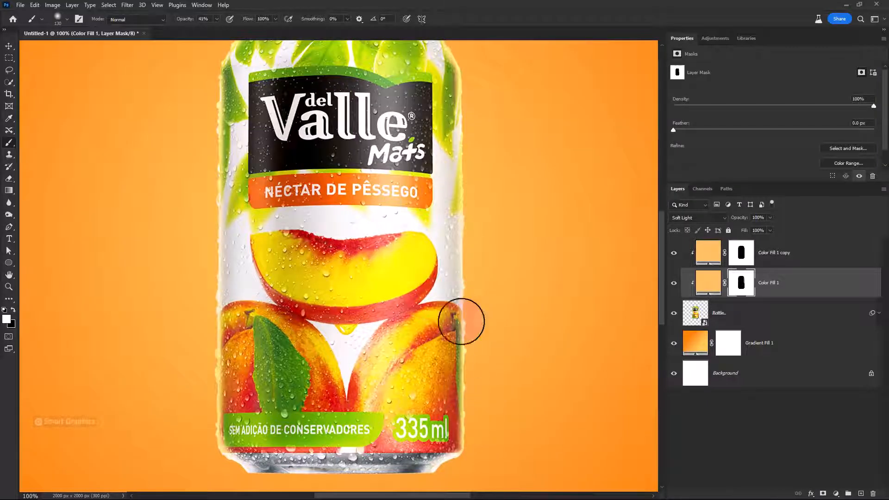
{"action": "mouse_move", "coordinate": [210, 308]}
{"action": "left_mouse_down"}
{"action": "mouse_move", "coordinate": [211, 218]}
{"action": "mouse_move", "coordinate": [237, 376]}
{"action": "left_mouse_up"}
{"action": "mouse_move", "coordinate": [237, 376]}
{"action": "left_mouse_down"}
{"action": "mouse_move", "coordinate": [236, 331]}
{"action": "mouse_move", "coordinate": [239, 350]}
{"action": "left_mouse_up"}
Lower the Screen color fill copy's opacity to 85%, check its effect on the whole can, and select its mask
{"action": "left_click", "coordinate": [709, 252]}
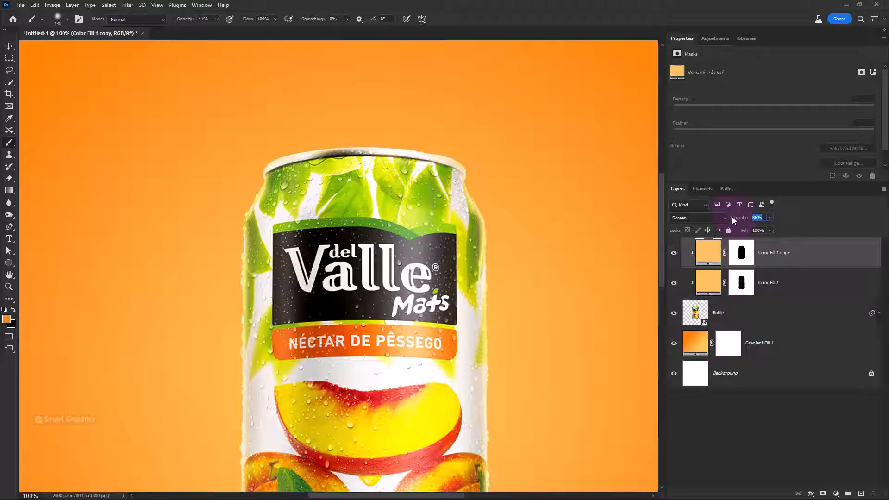
{"action": "left_click_drag", "start_coordinate": [732, 218], "coordinate": [732, 219]}
{"action": "left_click", "coordinate": [673, 254]}
{"action": "left_click", "coordinate": [674, 254]}
{"action": "scroll", "coordinate": [438, 370], "scroll_direction": "down", "scroll_amount": 4}
{"action": "mouse_move", "coordinate": [438, 376]}
{"action": "left_mouse_down"}
{"action": "mouse_move", "coordinate": [419, 287]}
{"action": "mouse_move", "coordinate": [442, 278]}
{"action": "left_mouse_up"}
{"action": "scroll", "coordinate": [437, 315], "scroll_direction": "down", "scroll_amount": 2}
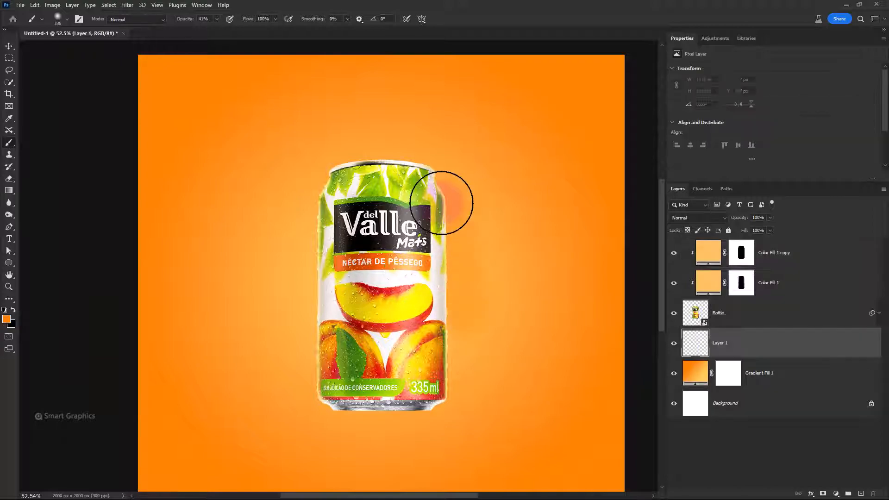
{"action": "key", "text": "ctrl+z"}
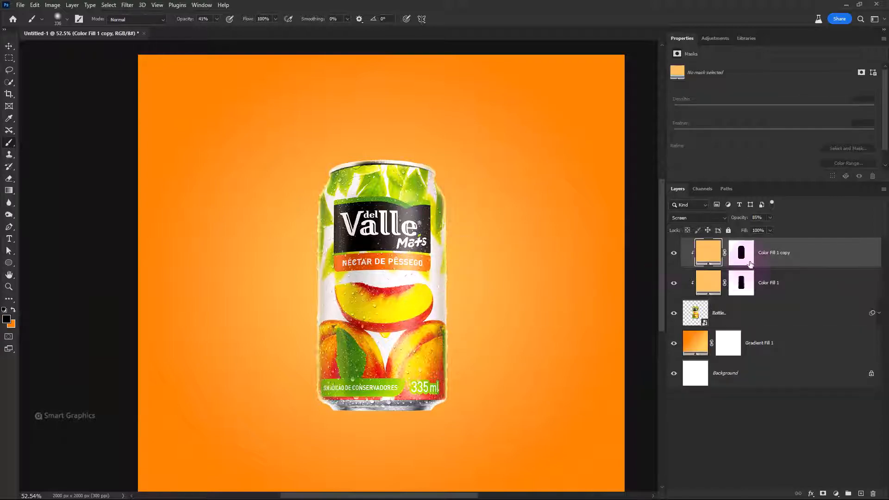
{"action": "left_click", "coordinate": [742, 255]}
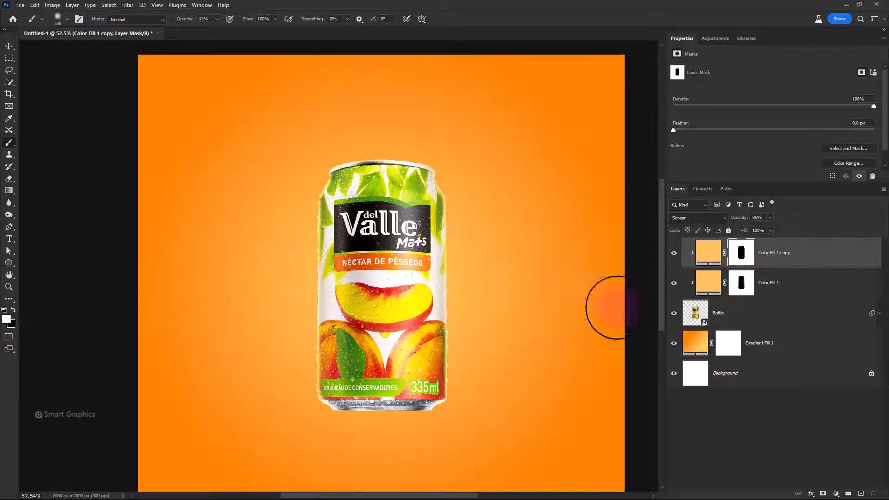
{"action": "scroll", "coordinate": [490, 330], "scroll_direction": "down", "scroll_amount": 1}
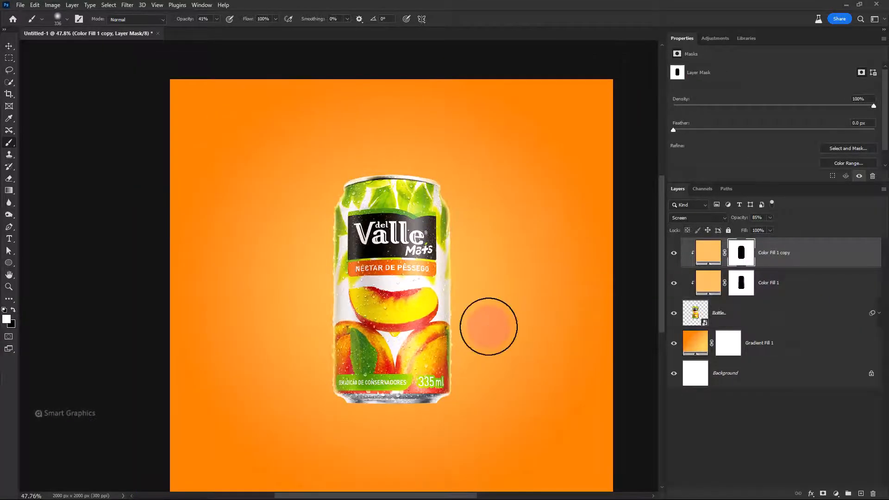
Place Peach1.png from the files folder into the poster, scaled down beside the can's lower left
{"action": "key", "text": "alt+Tab"}
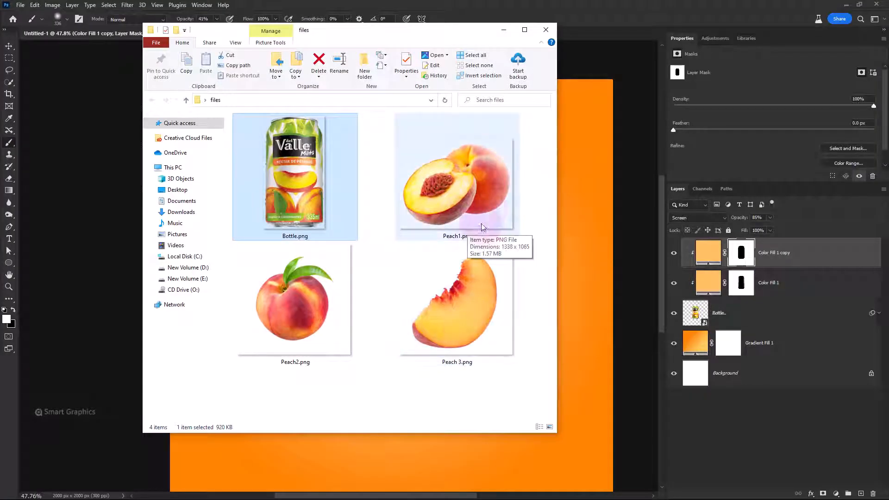
{"action": "left_click_drag", "start_coordinate": [477, 187], "coordinate": [583, 344]}
{"action": "left_click_drag", "start_coordinate": [613, 284], "coordinate": [297, 286]}
{"action": "left_click_drag", "start_coordinate": [262, 301], "coordinate": [387, 303]}
{"action": "key", "text": "Return"}
{"action": "key", "text": "b"}
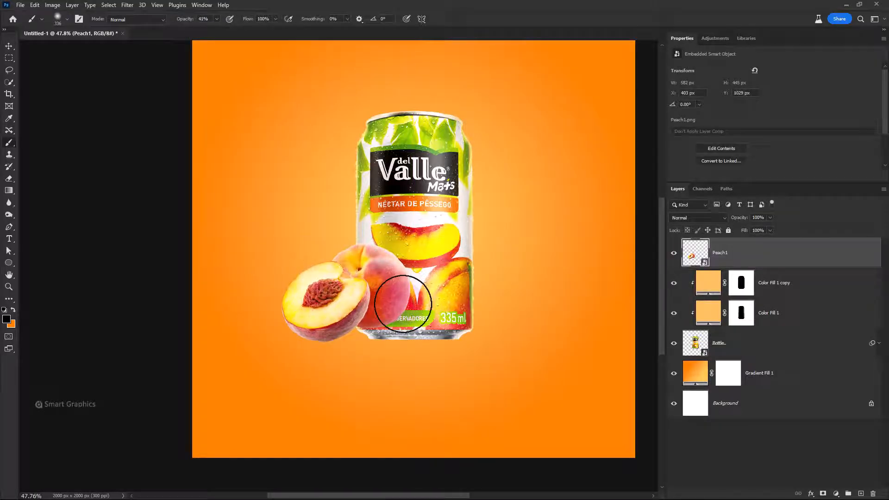
Move the Peach1 layer beneath the Bottle layer and shift the peaches and the can slightly to the right
{"action": "mouse_move", "coordinate": [807, 258]}
{"action": "left_mouse_down"}
{"action": "mouse_move", "coordinate": [780, 359]}
{"action": "mouse_move", "coordinate": [660, 355]}
{"action": "left_mouse_up"}
{"action": "key", "text": "v"}
{"action": "left_click_drag", "start_coordinate": [360, 324], "coordinate": [354, 324]}
{"action": "left_click", "coordinate": [805, 254], "text": "shift"}
{"action": "left_click_drag", "start_coordinate": [451, 321], "coordinate": [451, 316]}
{"action": "left_click", "coordinate": [761, 343]}
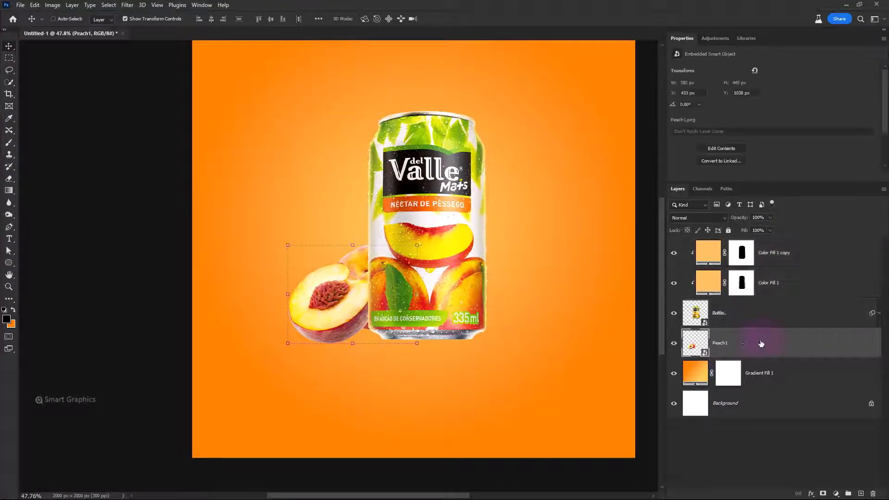
Duplicate the Soft Light color fill above Peach1, clipped to it, and replace its mask with a black one
{"action": "left_click", "coordinate": [808, 299]}
{"action": "left_click_drag", "start_coordinate": [818, 299], "coordinate": [873, 494]}
{"action": "key", "text": "Return"}
{"action": "left_click", "coordinate": [821, 494], "text": "alt"}
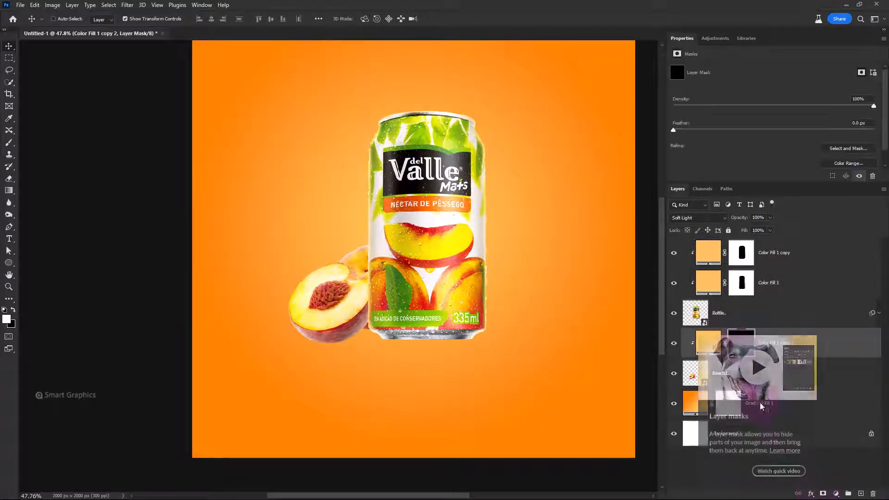
Paint white along the peaches' upper edges and over the pit on the new color fill's mask with a small soft brush
{"action": "left_click", "coordinate": [9, 142]}
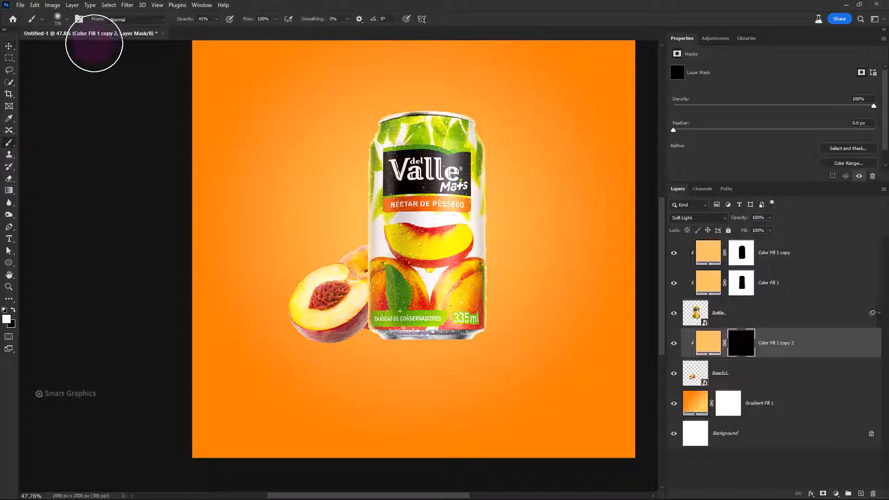
{"action": "left_click_drag", "start_coordinate": [281, 89], "coordinate": [255, 92]}
{"action": "scroll", "coordinate": [300, 250], "scroll_direction": "up", "scroll_amount": 5}
{"action": "mouse_move", "coordinate": [383, 280]}
{"action": "left_mouse_down"}
{"action": "mouse_move", "coordinate": [336, 281]}
{"action": "mouse_move", "coordinate": [370, 277]}
{"action": "left_mouse_up"}
{"action": "scroll", "coordinate": [384, 272], "scroll_direction": "up", "scroll_amount": 2}
{"action": "mouse_move", "coordinate": [428, 236]}
{"action": "left_mouse_down"}
{"action": "mouse_move", "coordinate": [421, 238]}
{"action": "mouse_move", "coordinate": [464, 222]}
{"action": "left_mouse_up"}
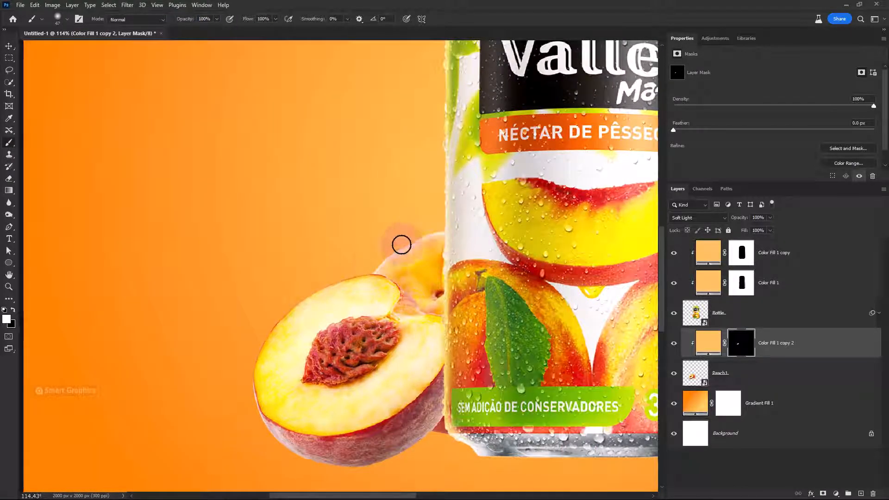
{"action": "mouse_move", "coordinate": [366, 270]}
{"action": "left_mouse_down"}
{"action": "mouse_move", "coordinate": [311, 293]}
{"action": "mouse_move", "coordinate": [268, 335]}
{"action": "mouse_move", "coordinate": [369, 276]}
{"action": "mouse_move", "coordinate": [282, 315]}
{"action": "mouse_move", "coordinate": [255, 354]}
{"action": "mouse_move", "coordinate": [250, 407]}
{"action": "left_mouse_up"}
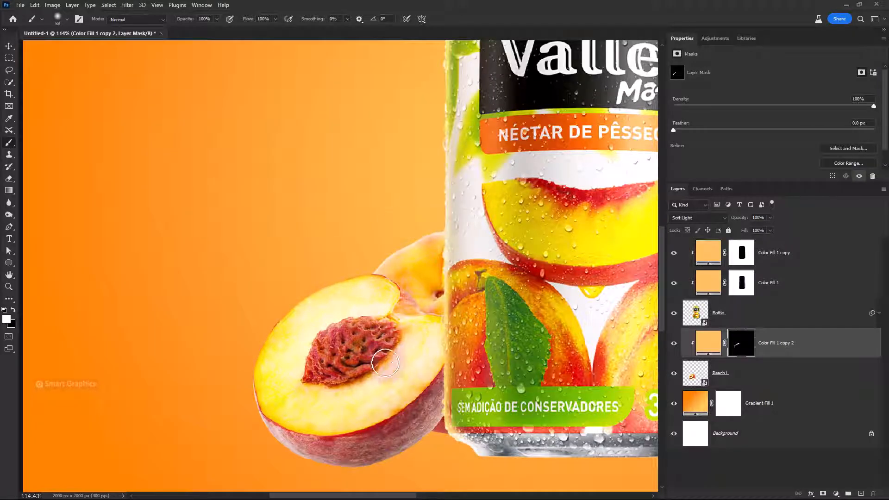
{"action": "mouse_move", "coordinate": [348, 338]}
{"action": "left_mouse_down"}
{"action": "mouse_move", "coordinate": [322, 338]}
{"action": "mouse_move", "coordinate": [359, 320]}
{"action": "mouse_move", "coordinate": [320, 343]}
{"action": "mouse_move", "coordinate": [305, 368]}
{"action": "left_mouse_up"}
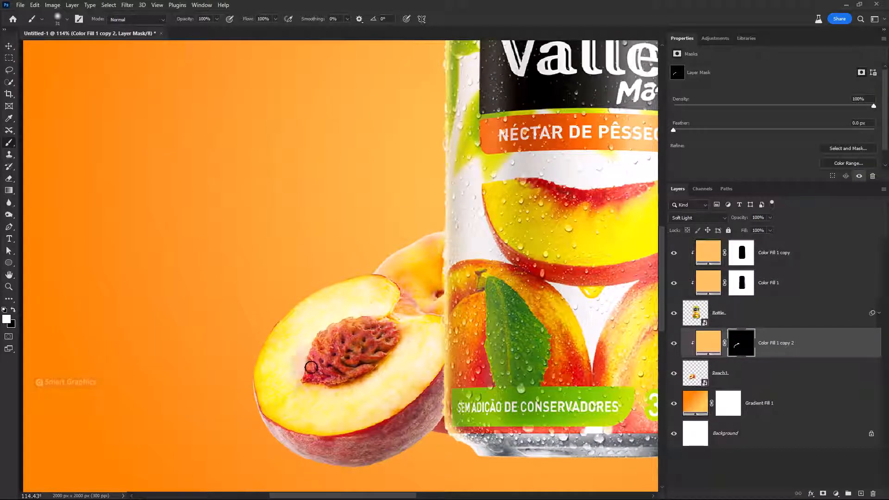
{"action": "left_click_drag", "start_coordinate": [333, 419], "coordinate": [345, 419]}
{"action": "left_click_drag", "start_coordinate": [548, 372], "coordinate": [454, 353]}
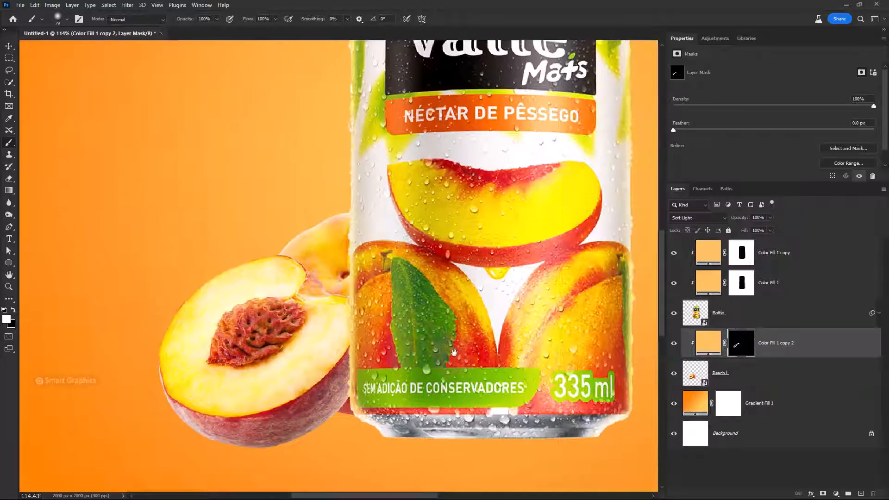
Add a Curves adjustment clipped to Peach1, pull the curve's white end down to darken, and invert its mask
{"action": "left_click", "coordinate": [836, 495]}
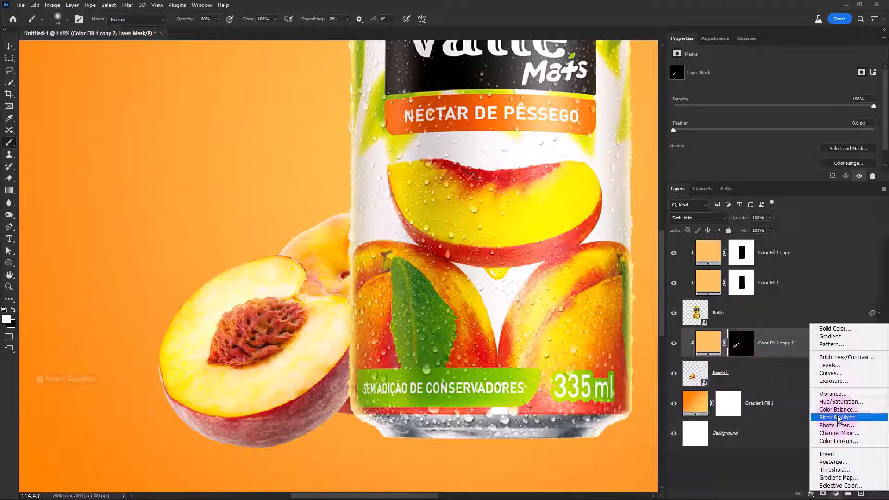
{"action": "left_click", "coordinate": [827, 391]}
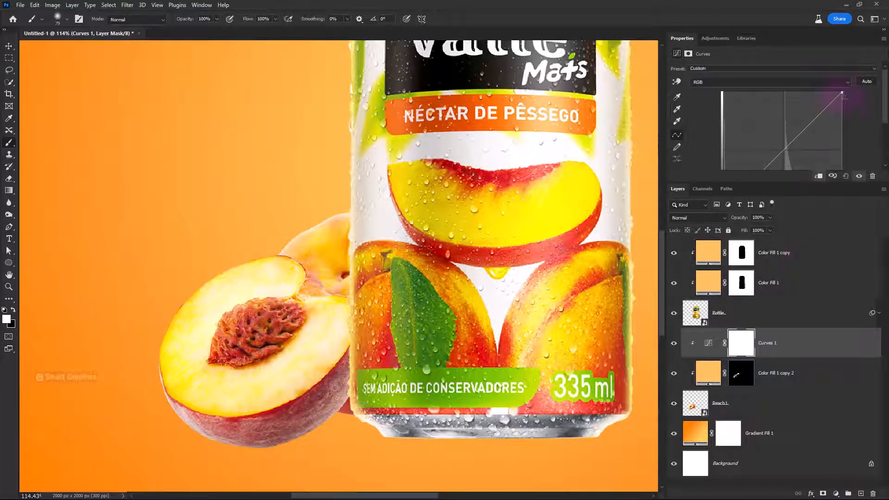
{"action": "left_click_drag", "start_coordinate": [843, 93], "coordinate": [856, 151]}
{"action": "left_click", "coordinate": [749, 351]}
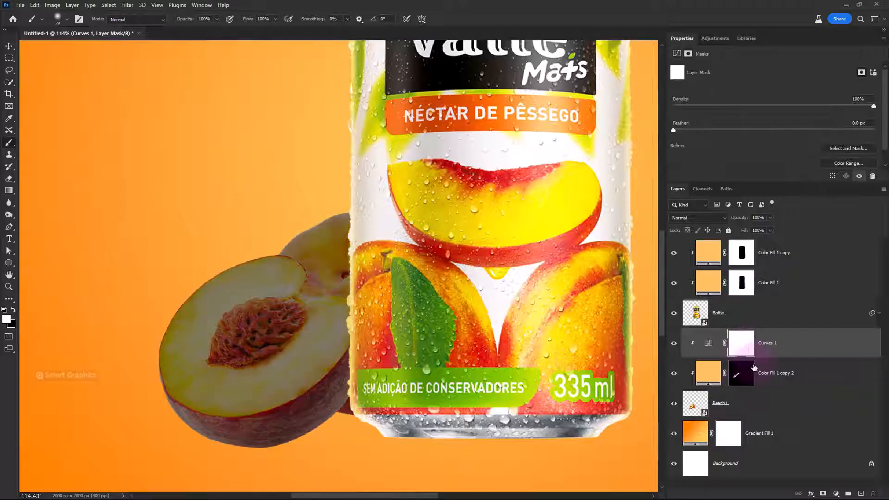
{"action": "key", "text": "ctrl+i"}
Paint white on the Curves mask along the peaches' underside and beside the can's base to shade them
{"action": "left_click_drag", "start_coordinate": [297, 441], "coordinate": [290, 358]}
{"action": "mouse_move", "coordinate": [325, 369]}
{"action": "left_mouse_down"}
{"action": "mouse_move", "coordinate": [177, 387]}
{"action": "mouse_move", "coordinate": [244, 398]}
{"action": "mouse_move", "coordinate": [230, 396]}
{"action": "mouse_move", "coordinate": [326, 355]}
{"action": "mouse_move", "coordinate": [355, 303]}
{"action": "mouse_move", "coordinate": [250, 357]}
{"action": "mouse_move", "coordinate": [354, 307]}
{"action": "mouse_move", "coordinate": [238, 371]}
{"action": "mouse_move", "coordinate": [318, 360]}
{"action": "mouse_move", "coordinate": [353, 332]}
{"action": "left_mouse_up"}
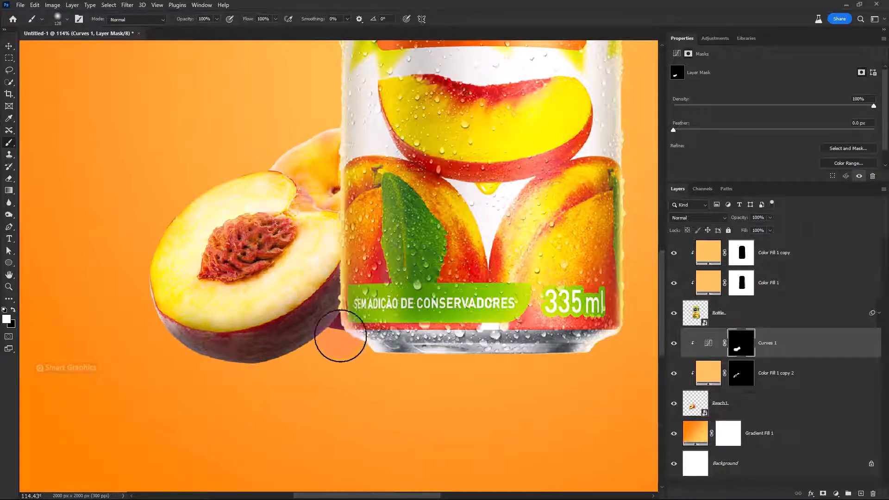
{"action": "left_click_drag", "start_coordinate": [429, 346], "coordinate": [398, 347]}
Duplicate the Curves adjustment to the top of the can's clipped layers and replace its mask with a black one
{"action": "left_click_drag", "start_coordinate": [797, 352], "coordinate": [791, 246]}
{"action": "left_click", "coordinate": [793, 265], "text": "alt"}
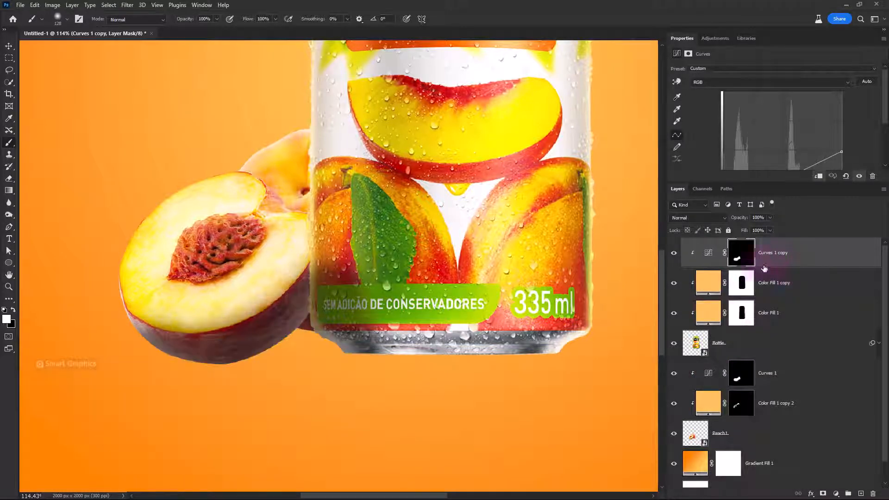
{"action": "left_click_drag", "start_coordinate": [873, 493], "coordinate": [873, 494]}
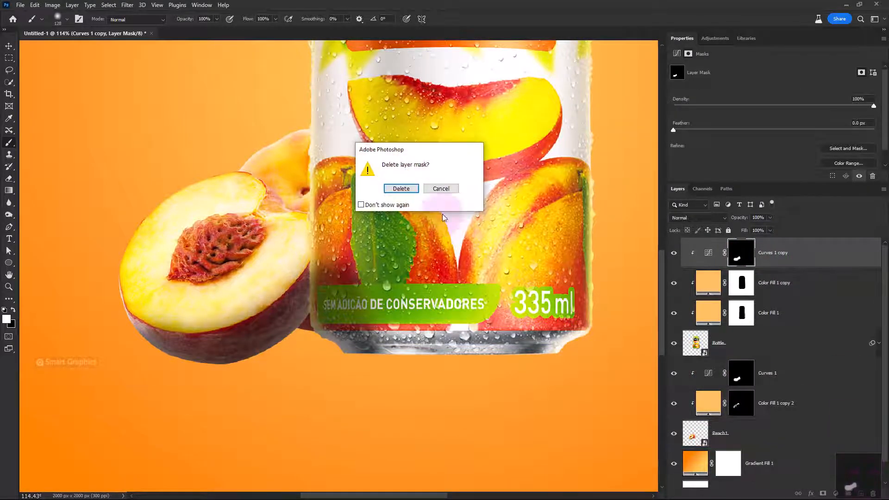
{"action": "key", "text": "Return"}
{"action": "left_click", "coordinate": [823, 494], "text": "alt"}
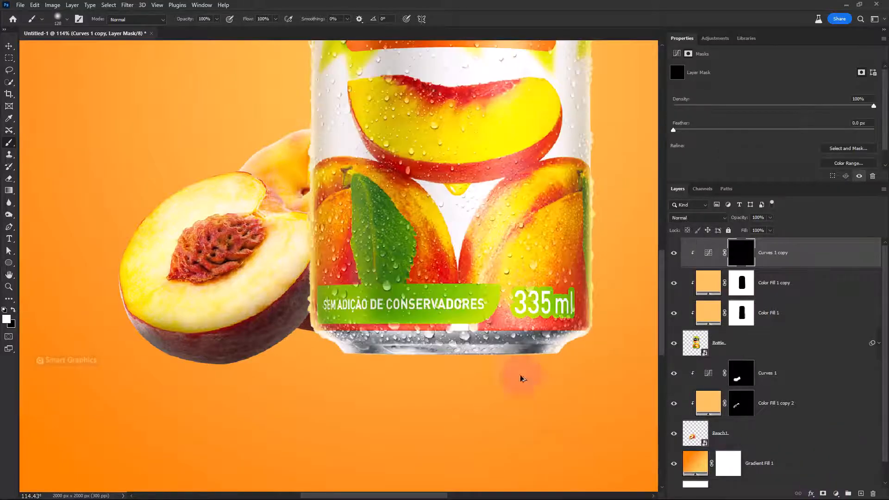
Paint white over the can's base and lower left side on the Curves copy's mask, reducing the brush opacity for softer shading
{"action": "scroll", "coordinate": [522, 376], "scroll_direction": "down", "scroll_amount": 3}
{"action": "mouse_move", "coordinate": [522, 377]}
{"action": "left_mouse_down"}
{"action": "mouse_move", "coordinate": [428, 387]}
{"action": "mouse_move", "coordinate": [421, 368]}
{"action": "left_mouse_up"}
{"action": "mouse_move", "coordinate": [284, 385]}
{"action": "left_mouse_down"}
{"action": "mouse_move", "coordinate": [397, 395]}
{"action": "mouse_move", "coordinate": [490, 388]}
{"action": "mouse_move", "coordinate": [466, 389]}
{"action": "left_mouse_up"}
{"action": "mouse_move", "coordinate": [416, 397]}
{"action": "left_mouse_down"}
{"action": "mouse_move", "coordinate": [306, 391]}
{"action": "mouse_move", "coordinate": [428, 396]}
{"action": "left_mouse_up"}
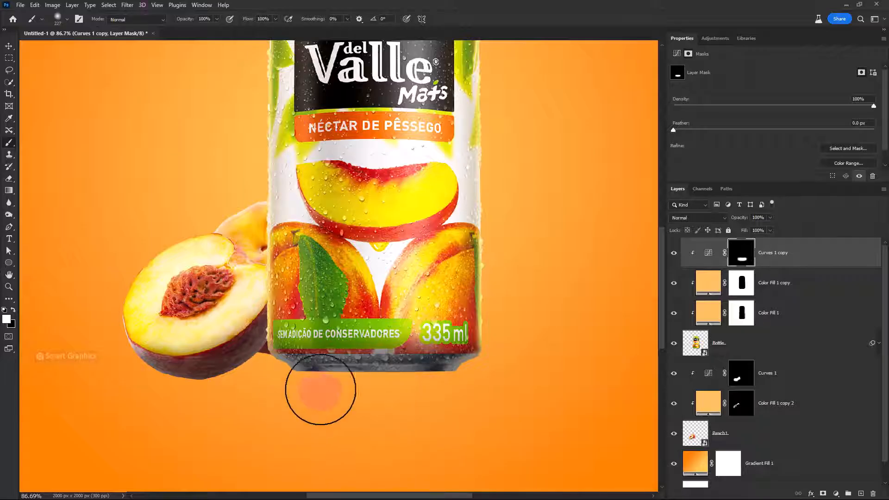
{"action": "key", "text": "8"}
{"action": "key", "text": "3"}
{"action": "mouse_move", "coordinate": [276, 306]}
{"action": "left_mouse_down"}
{"action": "mouse_move", "coordinate": [261, 268]}
{"action": "mouse_move", "coordinate": [272, 238]}
{"action": "left_mouse_up"}
{"action": "mouse_move", "coordinate": [296, 360]}
{"action": "left_mouse_down"}
{"action": "mouse_move", "coordinate": [360, 345]}
{"action": "mouse_move", "coordinate": [332, 327]}
{"action": "mouse_move", "coordinate": [364, 333]}
{"action": "mouse_move", "coordinate": [311, 359]}
{"action": "left_mouse_up"}
Paint extra shading where the peaches meet the can on the Curves 1 mask with the brush at 55% opacity
{"action": "scroll", "coordinate": [741, 389], "scroll_direction": "down", "scroll_amount": 1}
{"action": "left_click", "coordinate": [736, 360]}
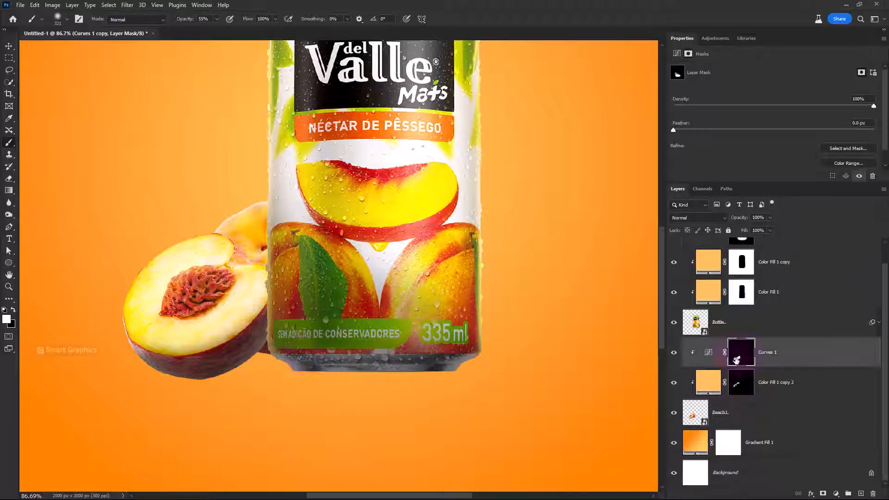
{"action": "left_click_drag", "start_coordinate": [285, 322], "coordinate": [276, 322]}
{"action": "left_click_drag", "start_coordinate": [251, 322], "coordinate": [281, 298]}
{"action": "mouse_move", "coordinate": [286, 300]}
{"action": "left_mouse_down"}
{"action": "mouse_move", "coordinate": [264, 358]}
{"action": "mouse_move", "coordinate": [300, 258]}
{"action": "mouse_move", "coordinate": [289, 322]}
{"action": "left_mouse_up"}
Create a new layer named shadow between Gradient Fill 1 and Peach1
{"action": "scroll", "coordinate": [298, 388], "scroll_direction": "down", "scroll_amount": 6}
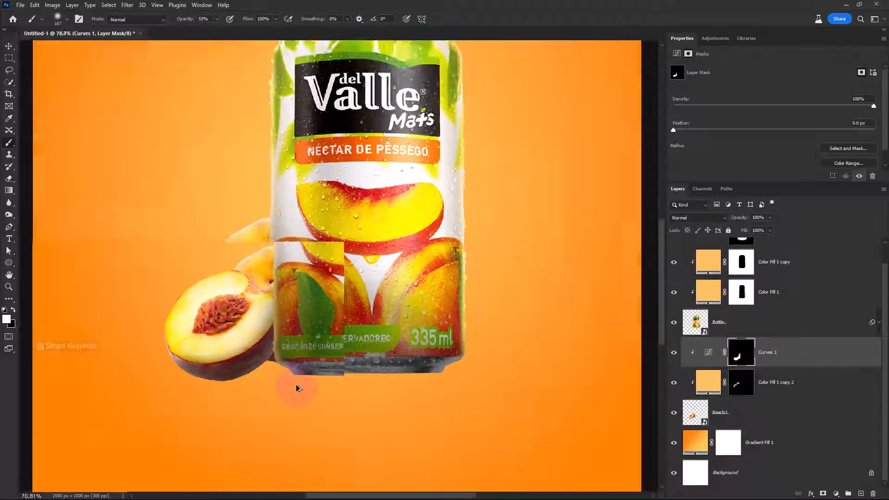
{"action": "left_click_drag", "start_coordinate": [367, 385], "coordinate": [383, 359]}
{"action": "scroll", "coordinate": [363, 356], "scroll_direction": "down", "scroll_amount": 2}
{"action": "scroll", "coordinate": [363, 355], "scroll_direction": "up", "scroll_amount": 1}
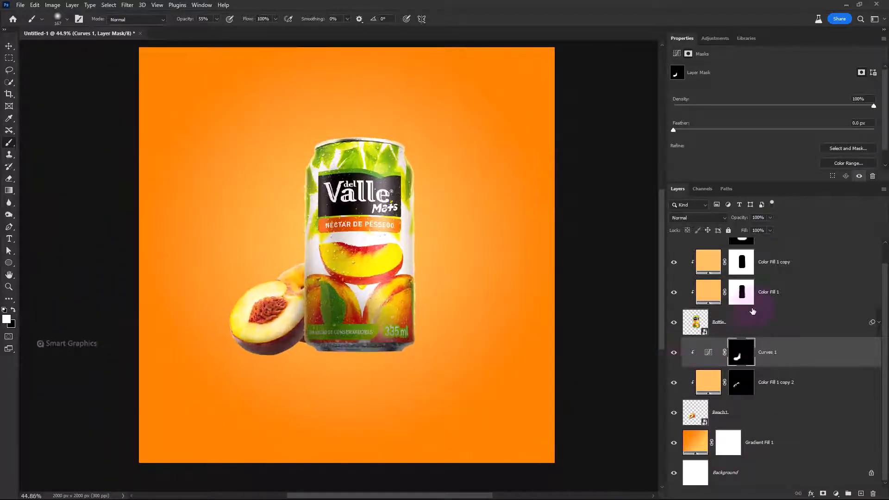
{"action": "scroll", "coordinate": [762, 305], "scroll_direction": "up", "scroll_amount": 1}
{"action": "left_click", "coordinate": [778, 256]}
{"action": "left_click", "coordinate": [766, 462]}
{"action": "left_click", "coordinate": [861, 493]}
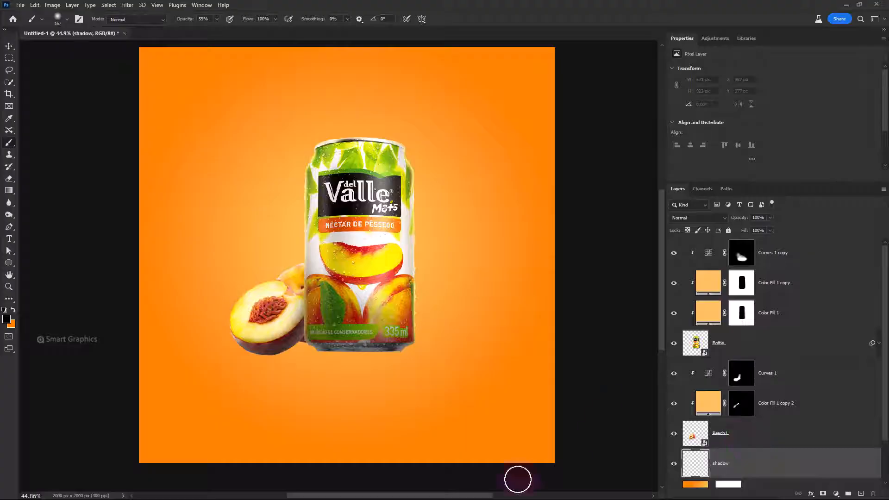
Flatten the Soft Round brush tip into a thin ellipse, set its opacity to 100%, and set the foreground color to 180707
{"action": "right_click", "coordinate": [292, 310]}
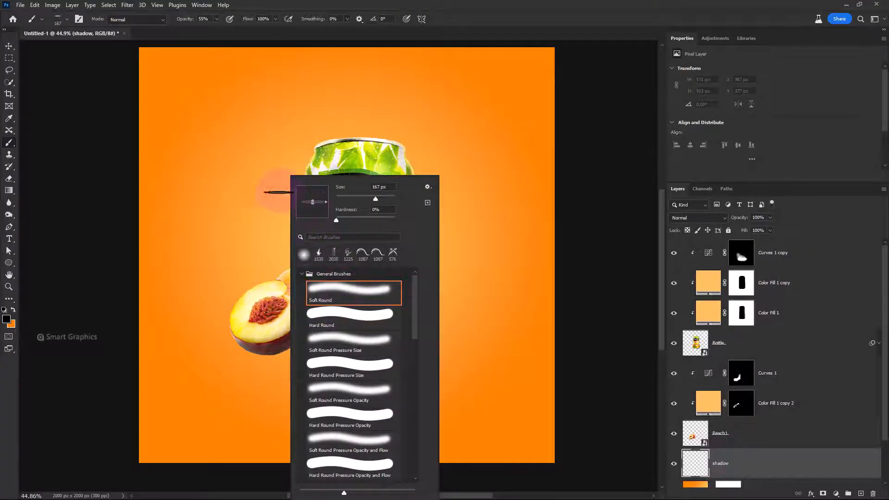
{"action": "left_click_drag", "start_coordinate": [184, 21], "coordinate": [468, 8]}
{"action": "scroll", "coordinate": [352, 357], "scroll_direction": "up", "scroll_amount": 8}
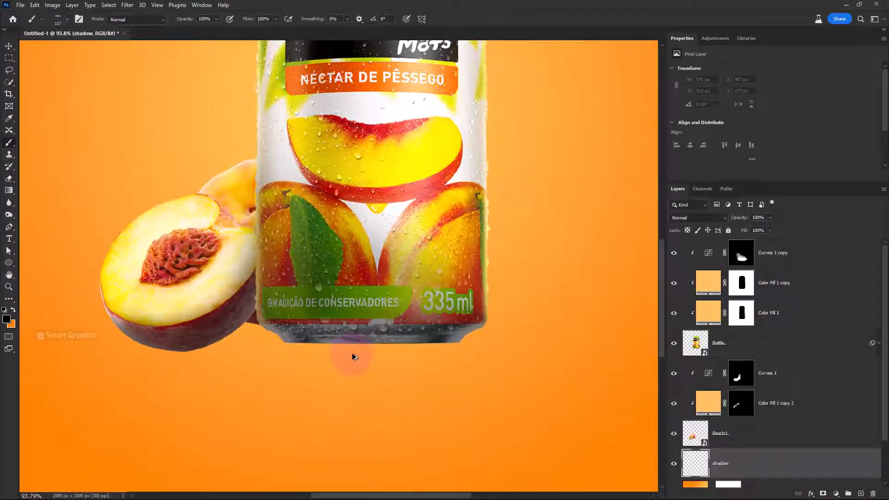
{"action": "left_click", "coordinate": [7, 319]}
{"action": "left_click", "coordinate": [250, 352]}
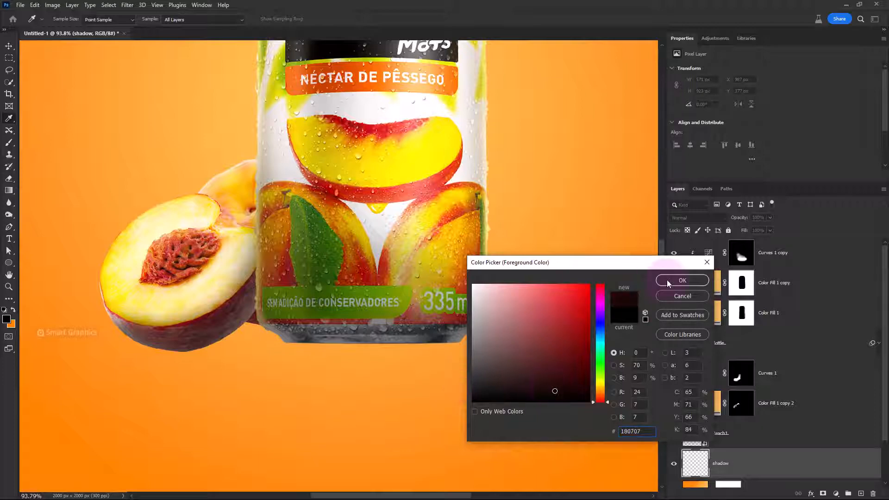
{"action": "left_click", "coordinate": [667, 280]}
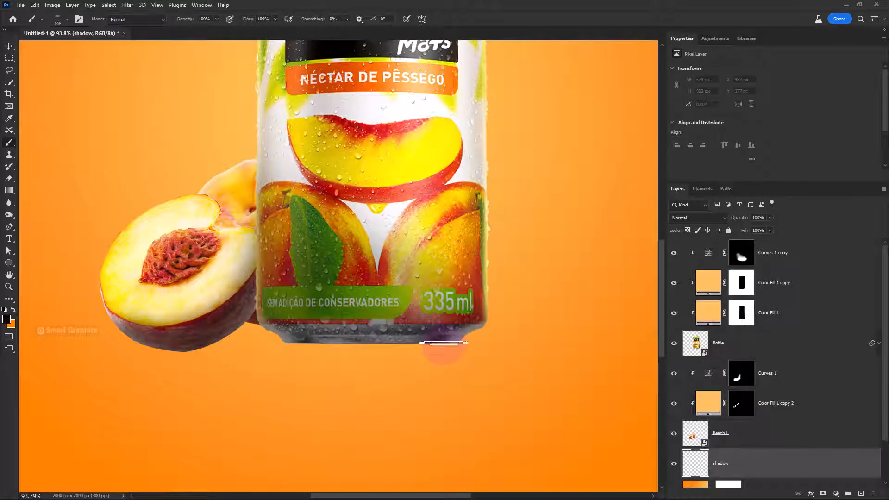
Paint a thin dark contact shadow along the bottom of the can and under the peaches on the shadow layer
{"action": "left_click", "coordinate": [444, 343]}
{"action": "left_click", "coordinate": [302, 343], "text": "shift"}
{"action": "key", "text": "ctrl+z"}
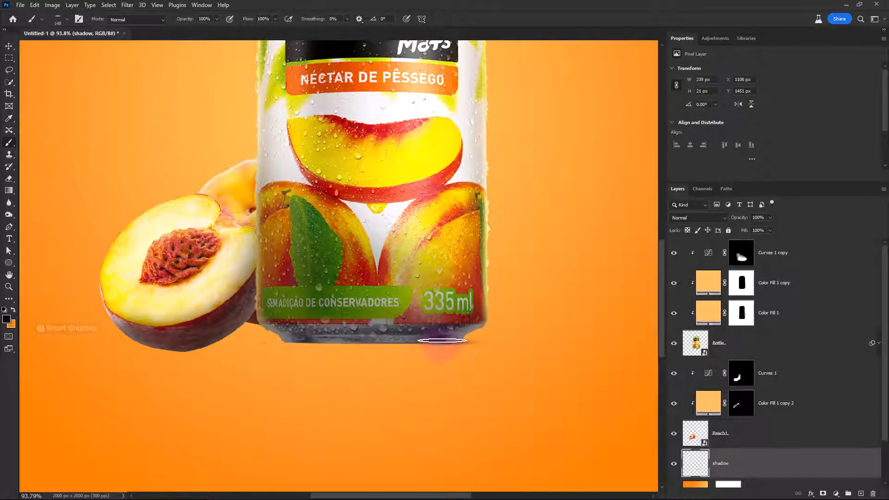
{"action": "left_click", "coordinate": [283, 343], "text": "shift"}
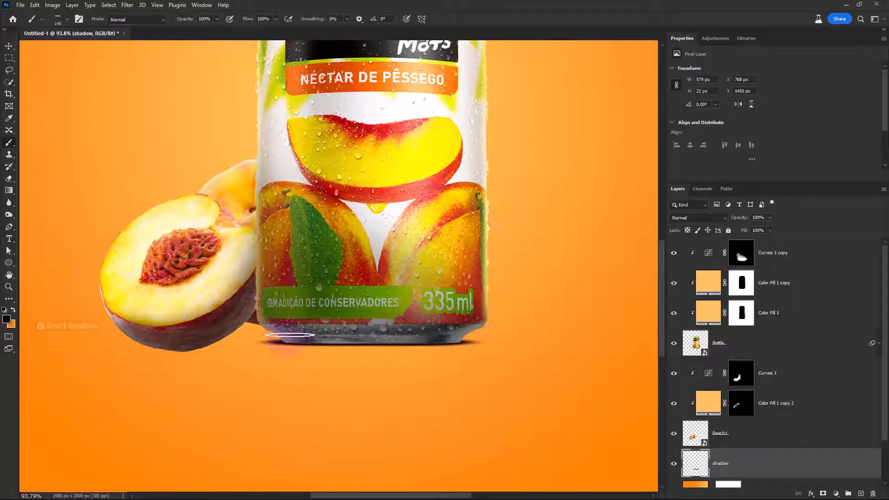
{"action": "left_click", "coordinate": [181, 351]}
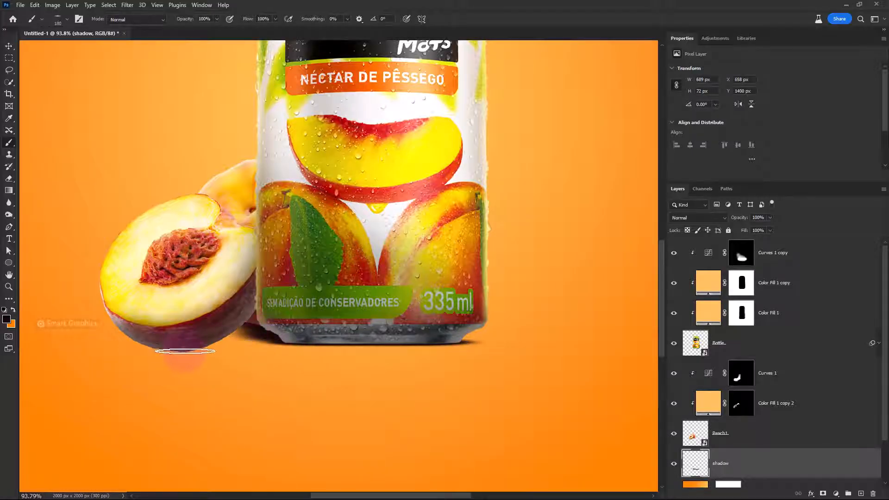
{"action": "left_click", "coordinate": [227, 345], "text": "shift"}
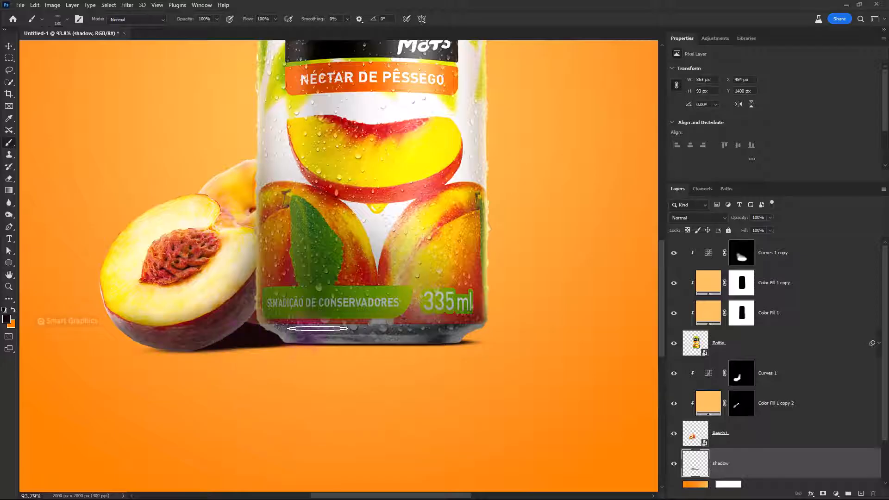
{"action": "scroll", "coordinate": [237, 339], "scroll_direction": "down", "scroll_amount": 5}
{"action": "scroll", "coordinate": [254, 341], "scroll_direction": "up", "scroll_amount": 2}
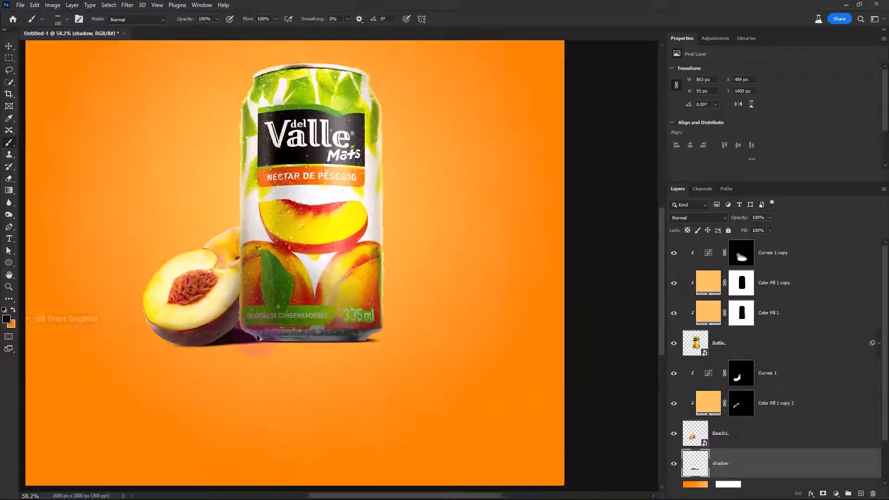
{"action": "left_click_drag", "start_coordinate": [173, 342], "coordinate": [180, 341]}
{"action": "left_click", "coordinate": [178, 345]}
Lower the brush opacity to 58% and paint a wider, softer ground shadow beneath and beyond the can and peaches
{"action": "left_click_drag", "start_coordinate": [185, 19], "coordinate": [168, 22]}
{"action": "left_click_drag", "start_coordinate": [352, 346], "coordinate": [387, 347]}
{"action": "left_click", "coordinate": [362, 345]}
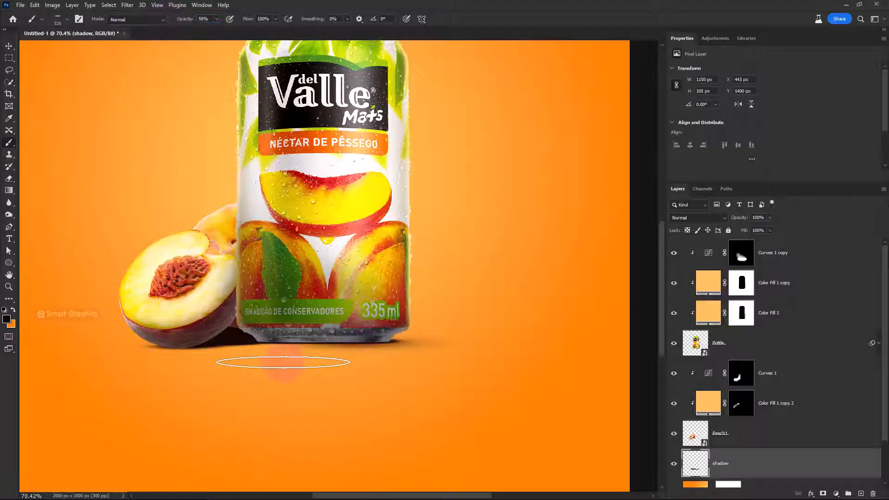
{"action": "key", "text": "ctrl+z"}
{"action": "mouse_move", "coordinate": [293, 348]}
{"action": "left_mouse_down"}
{"action": "mouse_move", "coordinate": [323, 343]}
{"action": "mouse_move", "coordinate": [203, 344]}
{"action": "left_mouse_up"}
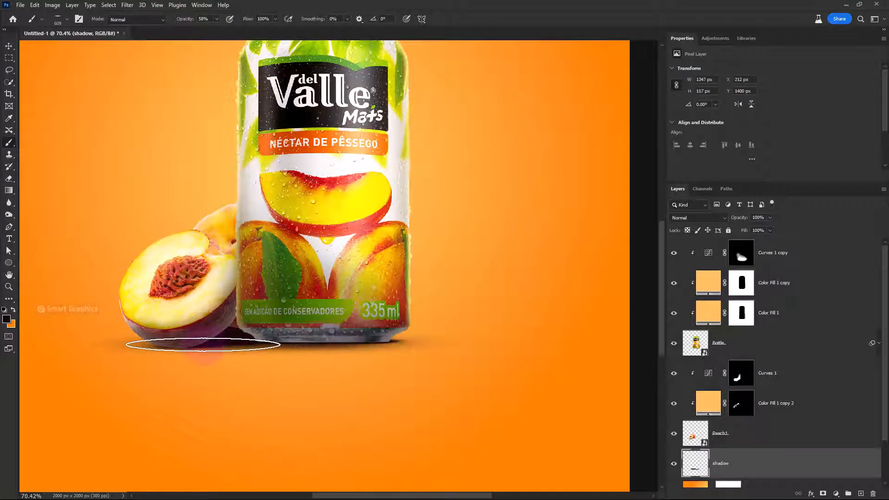
{"action": "mouse_move", "coordinate": [284, 351]}
{"action": "left_mouse_down"}
{"action": "mouse_move", "coordinate": [317, 353]}
{"action": "mouse_move", "coordinate": [153, 346]}
{"action": "left_mouse_up"}
{"action": "scroll", "coordinate": [364, 409], "scroll_direction": "down", "scroll_amount": 4}
{"action": "scroll", "coordinate": [330, 389], "scroll_direction": "up", "scroll_amount": 1}
{"action": "scroll", "coordinate": [329, 389], "scroll_direction": "up", "scroll_amount": 3}
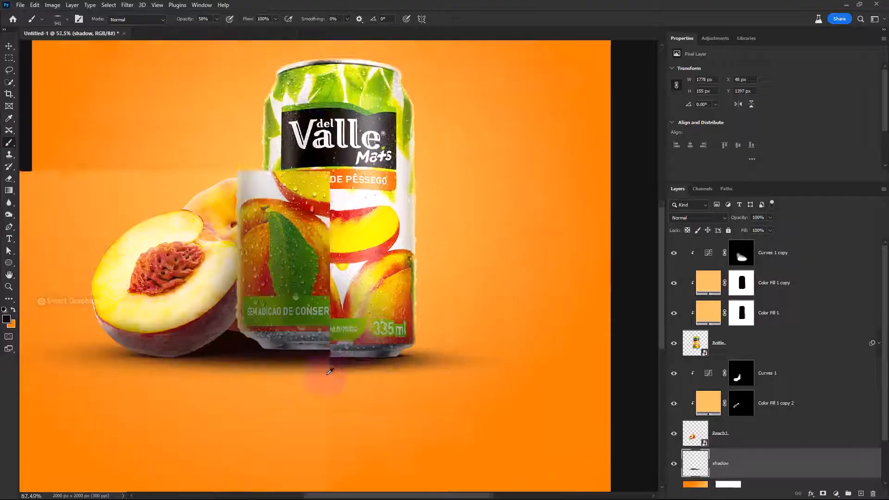
Add a strongly darkening Curves adjustment clipped to the can above Curves 1 copy, and invert its mask to black
{"action": "left_click", "coordinate": [769, 356]}
{"action": "left_click", "coordinate": [799, 264]}
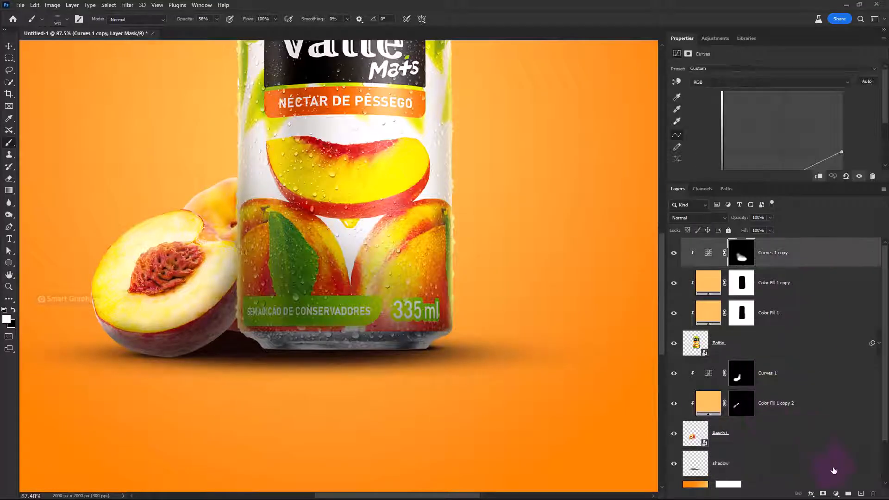
{"action": "left_click", "coordinate": [836, 494]}
{"action": "left_click", "coordinate": [831, 374]}
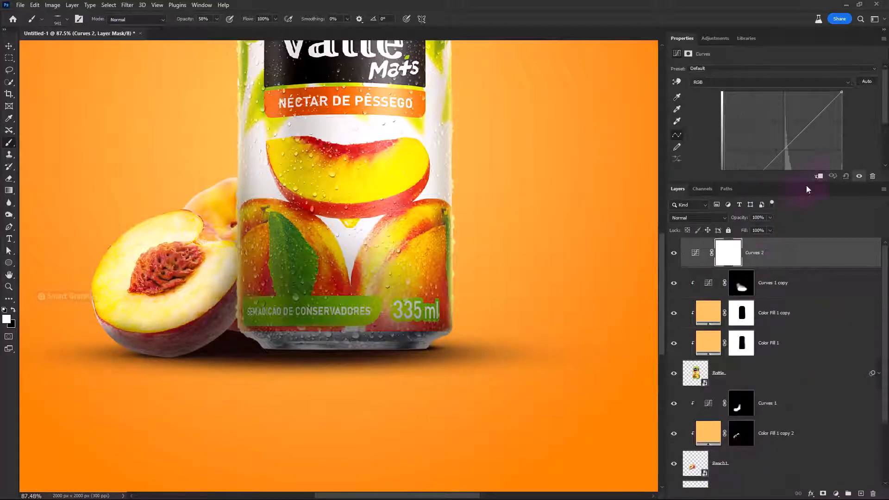
{"action": "left_click_drag", "start_coordinate": [842, 92], "coordinate": [878, 194]}
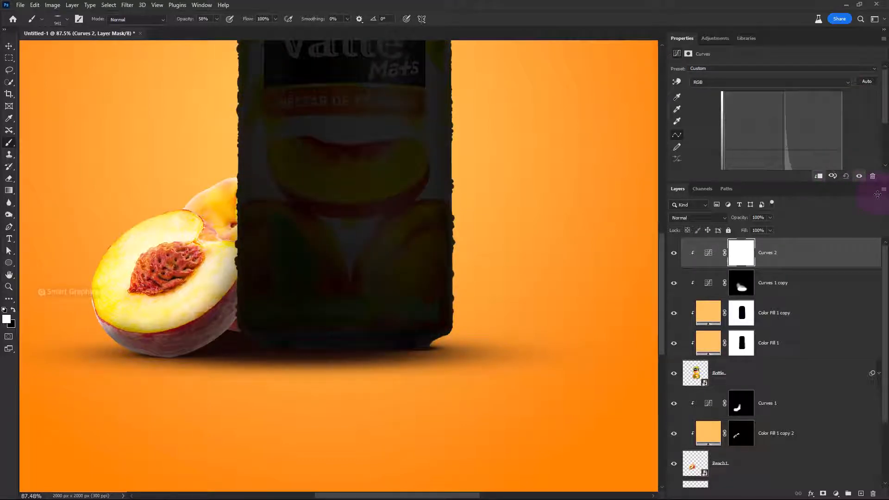
{"action": "left_click", "coordinate": [741, 255]}
{"action": "key", "text": "ctrl+i"}
Paint white along the can's bottom rim on the Curves 2 mask to darken it, raising the brush opacity to 100%
{"action": "scroll", "coordinate": [320, 337], "scroll_direction": "up", "scroll_amount": 2}
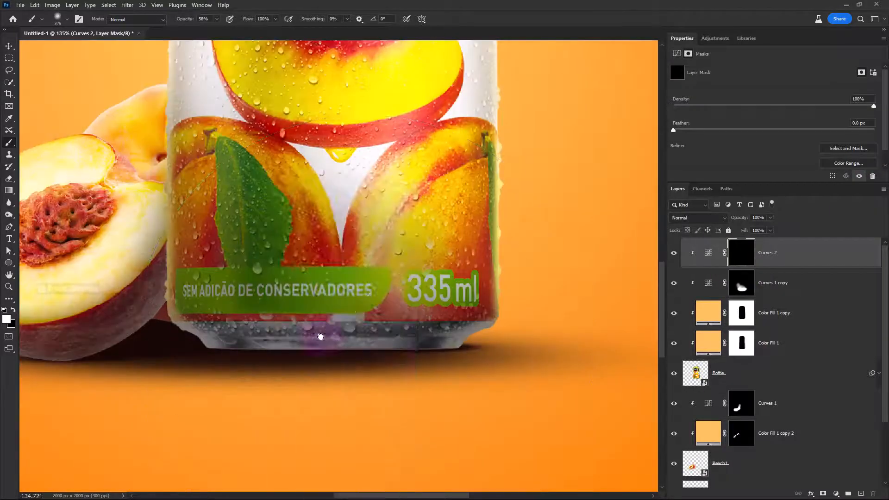
{"action": "left_click_drag", "start_coordinate": [426, 359], "coordinate": [351, 359]}
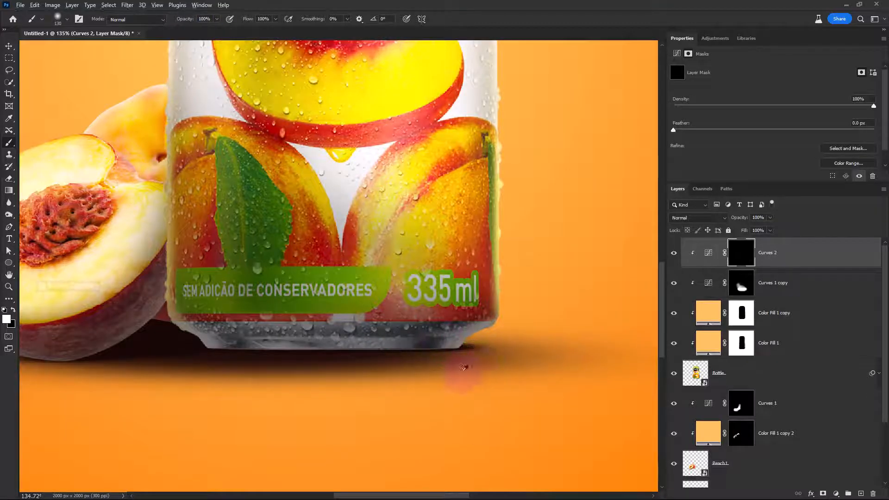
{"action": "mouse_move", "coordinate": [464, 368]}
{"action": "left_mouse_down"}
{"action": "mouse_move", "coordinate": [292, 372]}
{"action": "mouse_move", "coordinate": [304, 375]}
{"action": "mouse_move", "coordinate": [345, 366]}
{"action": "mouse_move", "coordinate": [179, 356]}
{"action": "left_mouse_up"}
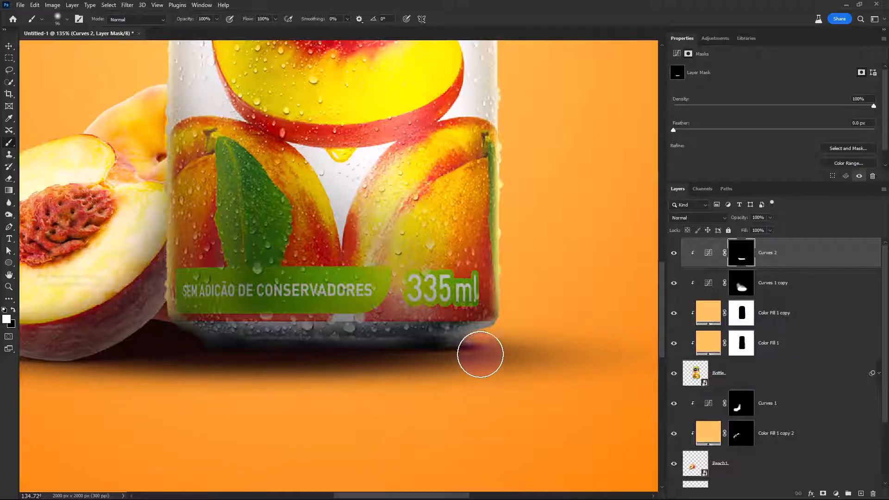
{"action": "left_click_drag", "start_coordinate": [480, 355], "coordinate": [314, 367]}
{"action": "scroll", "coordinate": [240, 387], "scroll_direction": "down", "scroll_amount": 5}
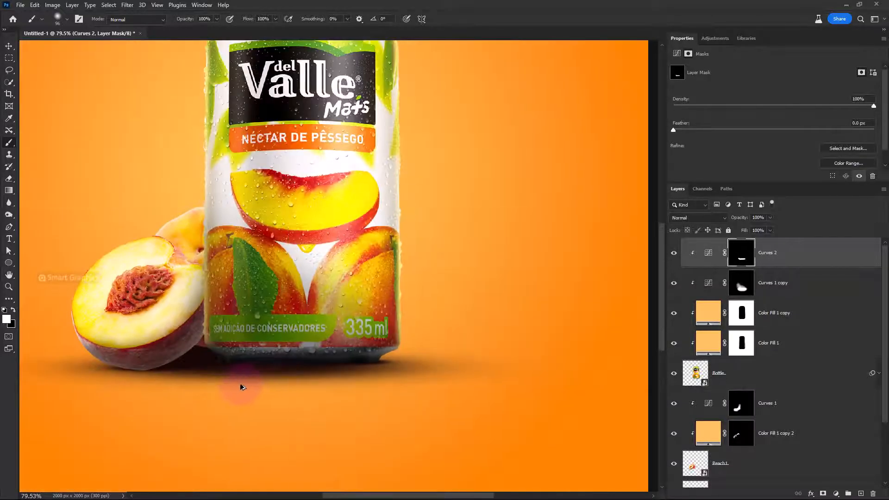
Duplicate the Curves 2 adjustment to directly above Curves 1 so that it clips to the peaches
{"action": "scroll", "coordinate": [204, 373], "scroll_direction": "up", "scroll_amount": 3}
{"action": "left_click_drag", "start_coordinate": [197, 368], "coordinate": [249, 346]}
{"action": "left_click_drag", "start_coordinate": [828, 265], "coordinate": [789, 399]}
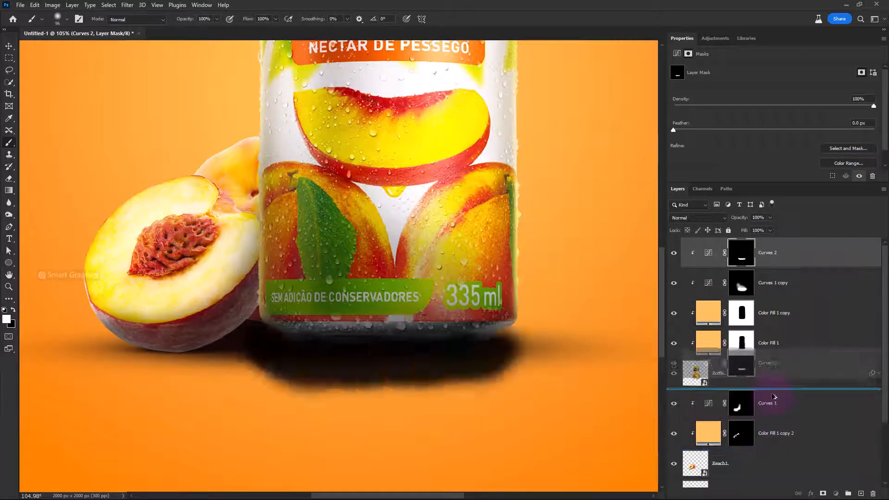
{"action": "mouse_move", "coordinate": [304, 376]}
{"action": "left_mouse_down"}
{"action": "mouse_move", "coordinate": [244, 345]}
{"action": "mouse_move", "coordinate": [210, 340]}
{"action": "mouse_move", "coordinate": [280, 357]}
{"action": "left_mouse_up"}
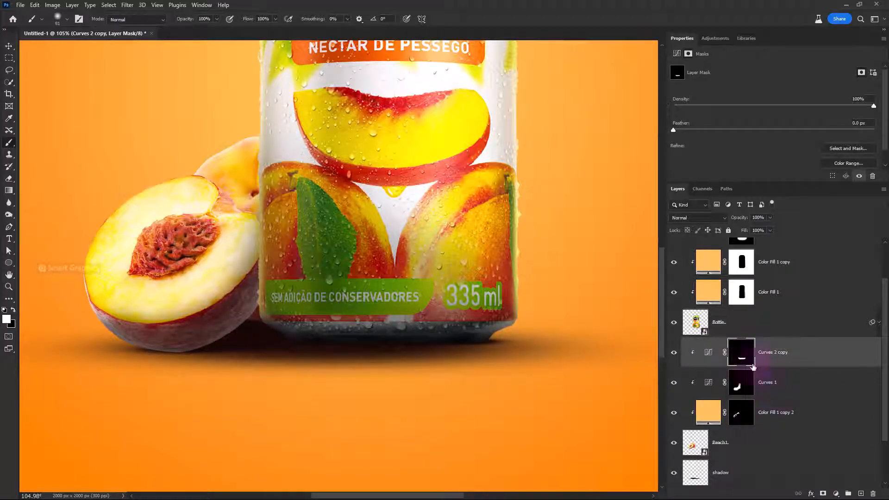
Replace the Curves 2 copy's mask with a black one and paint white along the peach's underside beside the can
{"action": "left_click_drag", "start_coordinate": [754, 367], "coordinate": [873, 494]}
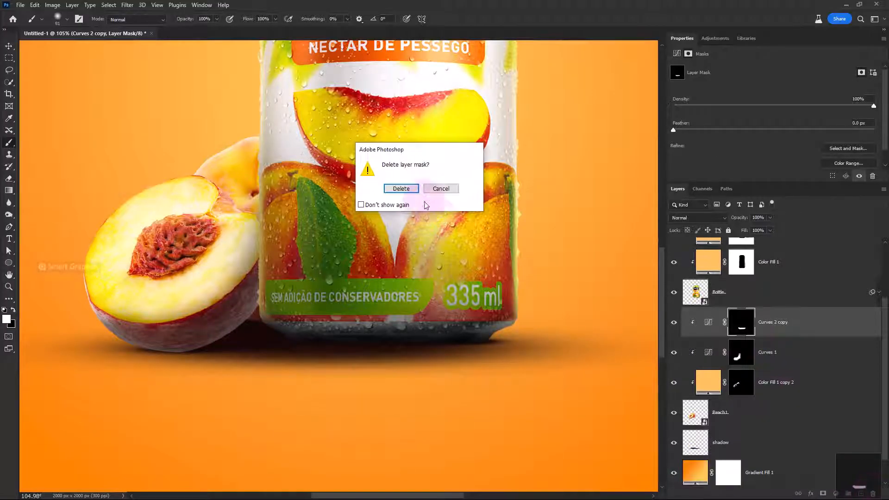
{"action": "left_click", "coordinate": [401, 188]}
{"action": "left_click", "coordinate": [825, 494], "text": "alt"}
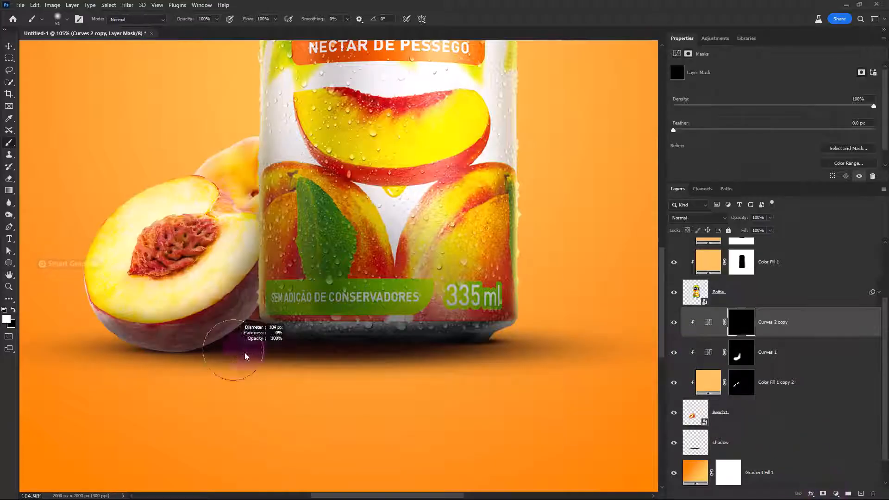
{"action": "mouse_move", "coordinate": [255, 340]}
{"action": "left_mouse_down"}
{"action": "mouse_move", "coordinate": [200, 370]}
{"action": "mouse_move", "coordinate": [121, 377]}
{"action": "left_mouse_up"}
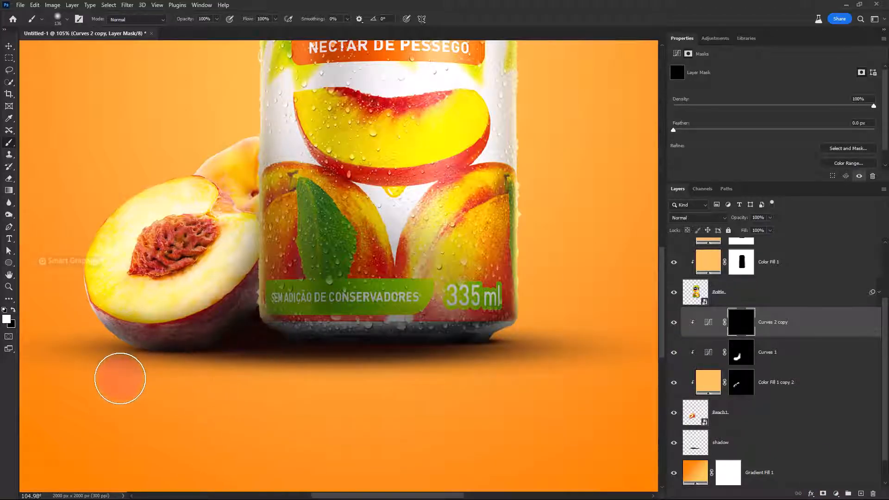
{"action": "scroll", "coordinate": [293, 406], "scroll_direction": "down", "scroll_amount": 3}
{"action": "scroll", "coordinate": [292, 405], "scroll_direction": "down", "scroll_amount": 3}
{"action": "scroll", "coordinate": [306, 401], "scroll_direction": "up", "scroll_amount": 3}
{"action": "scroll", "coordinate": [454, 389], "scroll_direction": "down", "scroll_amount": 3}
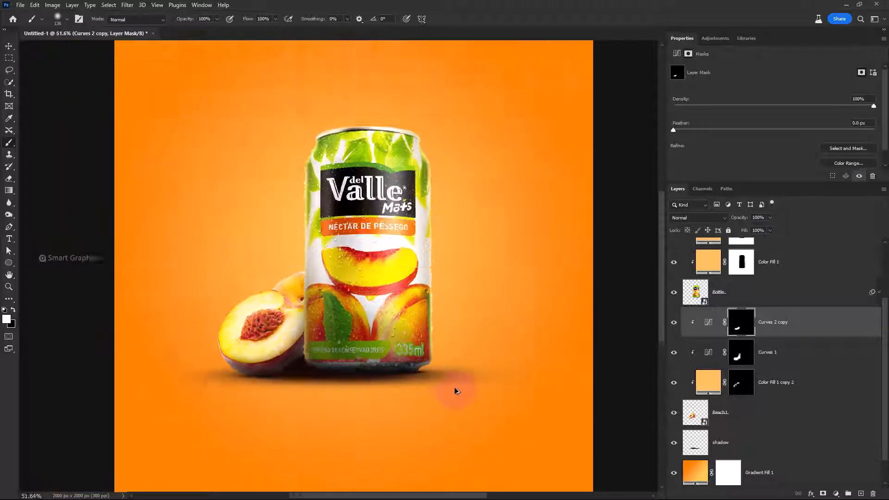
Group all layers from shadow up to Curves 2 and name the group Bottle and peach
{"action": "scroll", "coordinate": [740, 415], "scroll_direction": "down", "scroll_amount": 1}
{"action": "left_click", "coordinate": [774, 403]}
{"action": "left_click", "coordinate": [796, 378]}
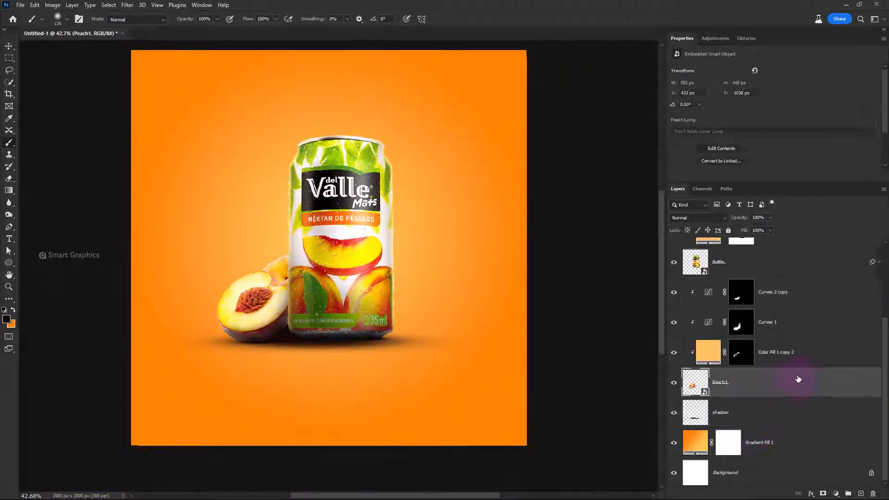
{"action": "scroll", "coordinate": [795, 380], "scroll_direction": "up", "scroll_amount": 4}
{"action": "scroll", "coordinate": [787, 305], "scroll_direction": "down", "scroll_amount": 3}
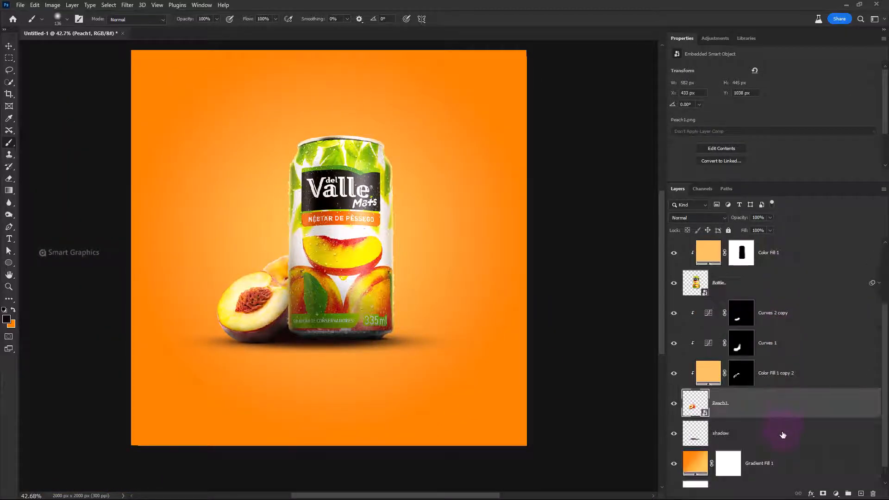
{"action": "left_click", "coordinate": [782, 435]}
{"action": "scroll", "coordinate": [787, 393], "scroll_direction": "up", "scroll_amount": 3}
{"action": "left_click", "coordinate": [787, 263], "text": "shift"}
{"action": "key", "text": "ctrl+g"}
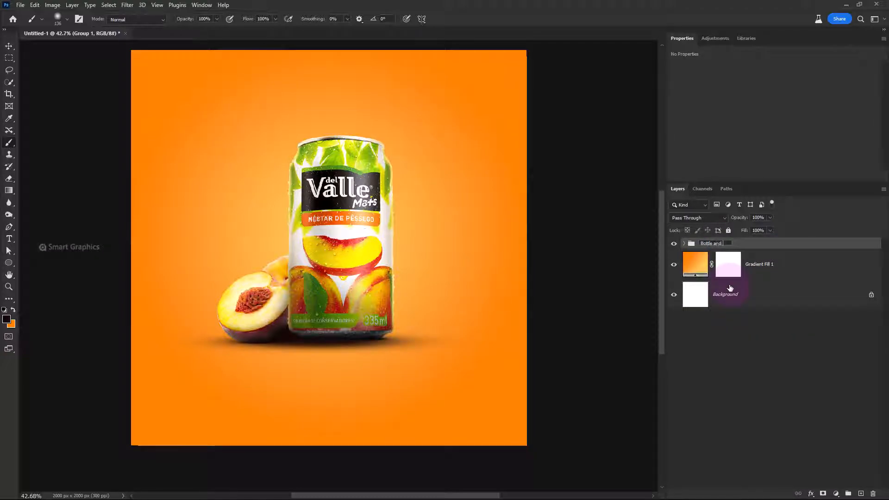
Duplicate the can and peach layers inside the group, and merge another copy of the can with its adjustments into one layer
{"action": "left_click", "coordinate": [685, 247]}
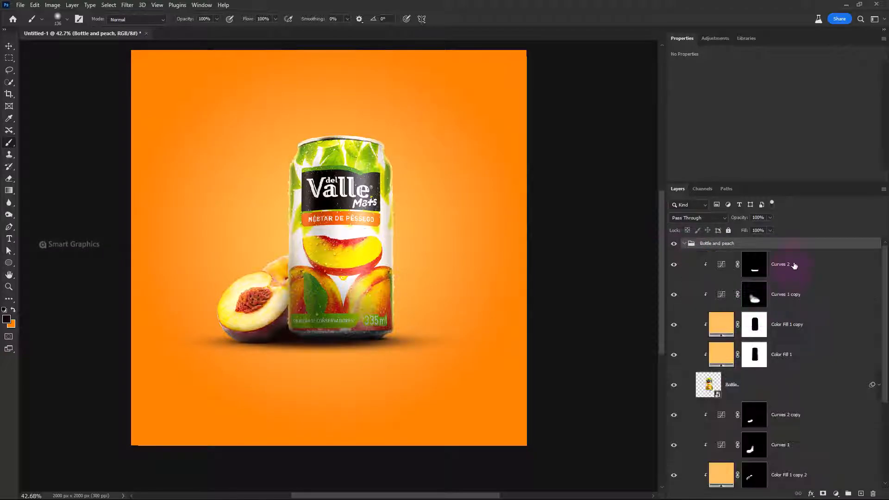
{"action": "left_click", "coordinate": [787, 421]}
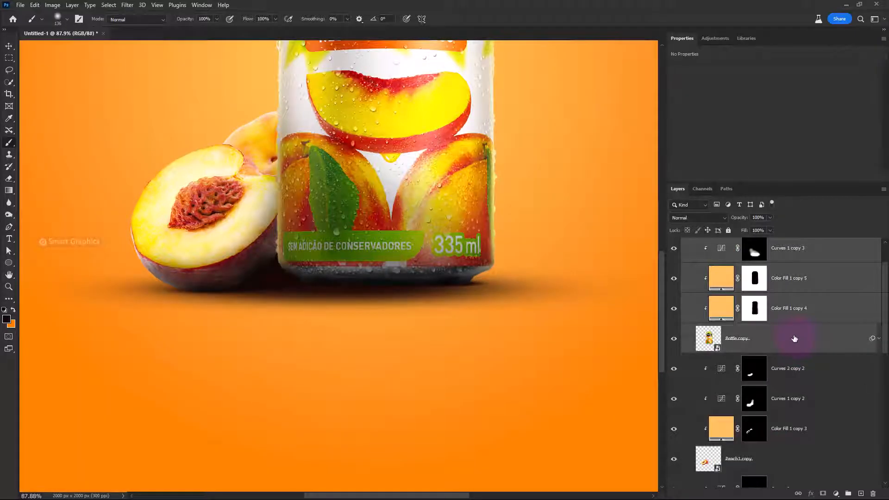
{"action": "key", "text": "ctrl+j"}
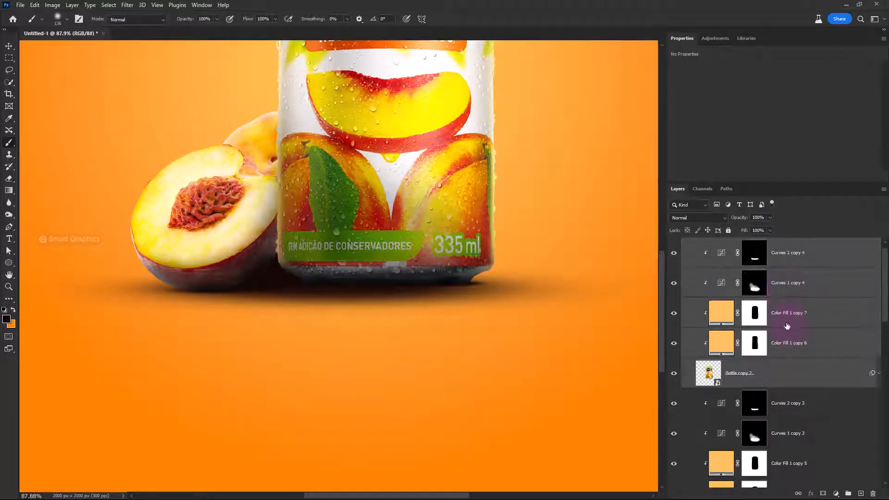
{"action": "scroll", "coordinate": [787, 327], "scroll_direction": "up", "scroll_amount": 1}
{"action": "key", "text": "ctrl+e"}
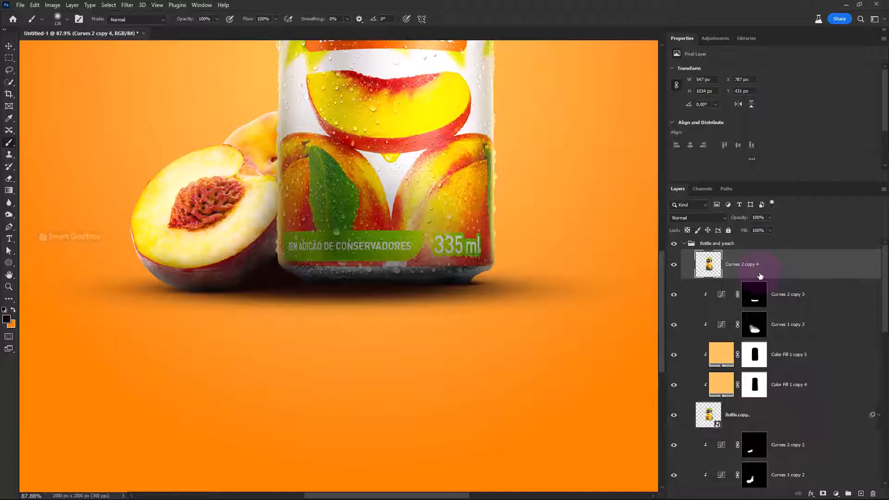
Flip the merged can copy vertically and place it directly beneath the can's base as a reflection
{"action": "left_click", "coordinate": [786, 302]}
{"action": "scroll", "coordinate": [792, 350], "scroll_direction": "down", "scroll_amount": 3}
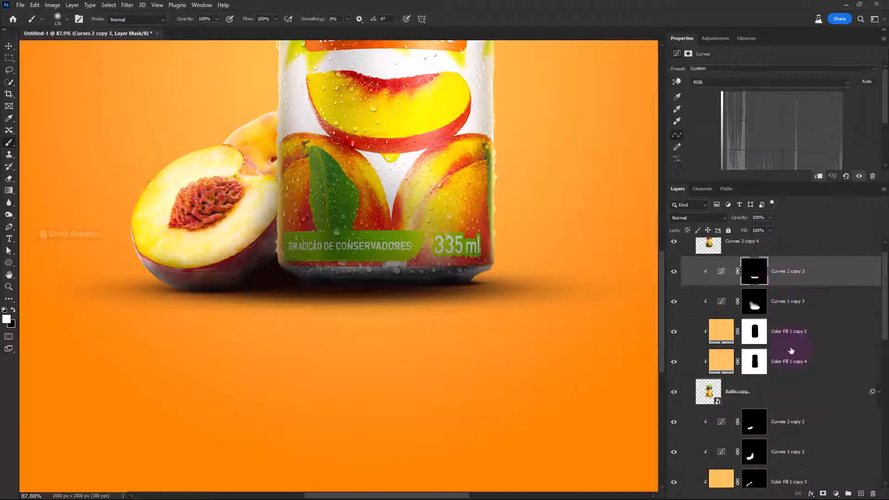
{"action": "scroll", "coordinate": [787, 324], "scroll_direction": "up", "scroll_amount": 3}
{"action": "left_click", "coordinate": [746, 270]}
{"action": "key", "text": "ctrl+t"}
{"action": "scroll", "coordinate": [393, 236], "scroll_direction": "down", "scroll_amount": 3}
{"action": "right_click", "coordinate": [378, 185]}
{"action": "left_click", "coordinate": [416, 391]}
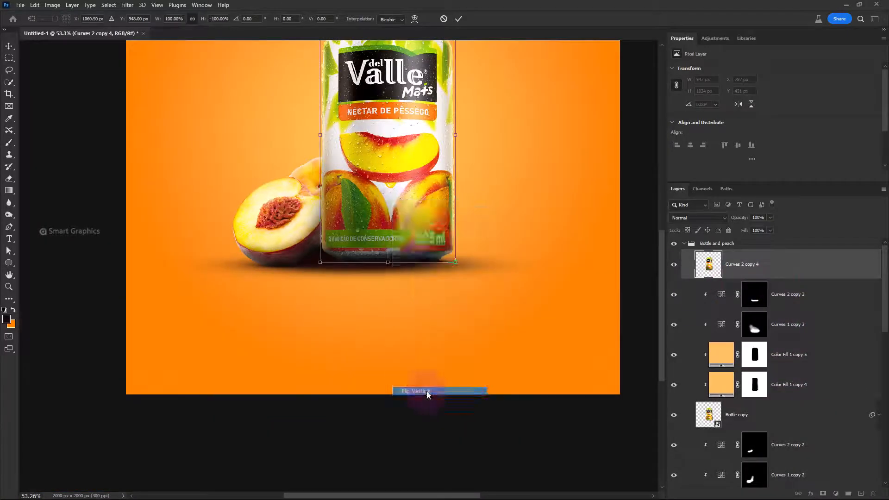
{"action": "left_click_drag", "start_coordinate": [413, 92], "coordinate": [410, 343]}
{"action": "scroll", "coordinate": [386, 278], "scroll_direction": "up", "scroll_amount": 4}
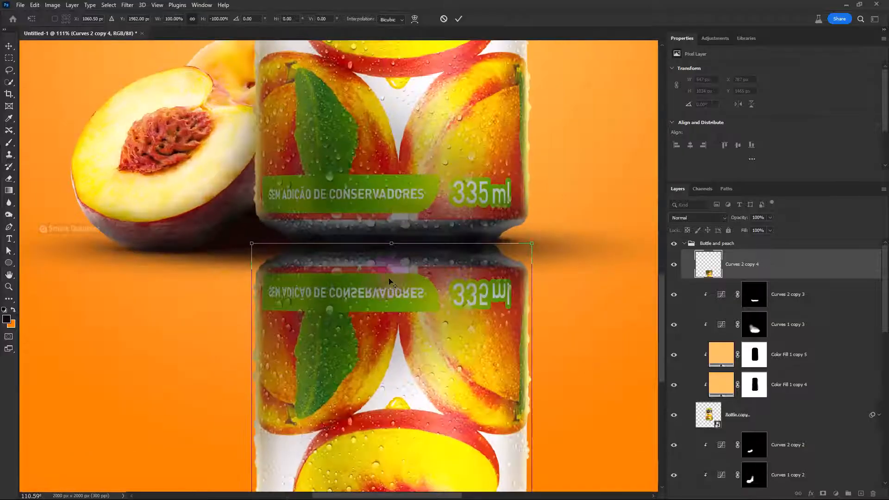
{"action": "left_click_drag", "start_coordinate": [402, 269], "coordinate": [403, 274]}
{"action": "key", "text": "Return"}
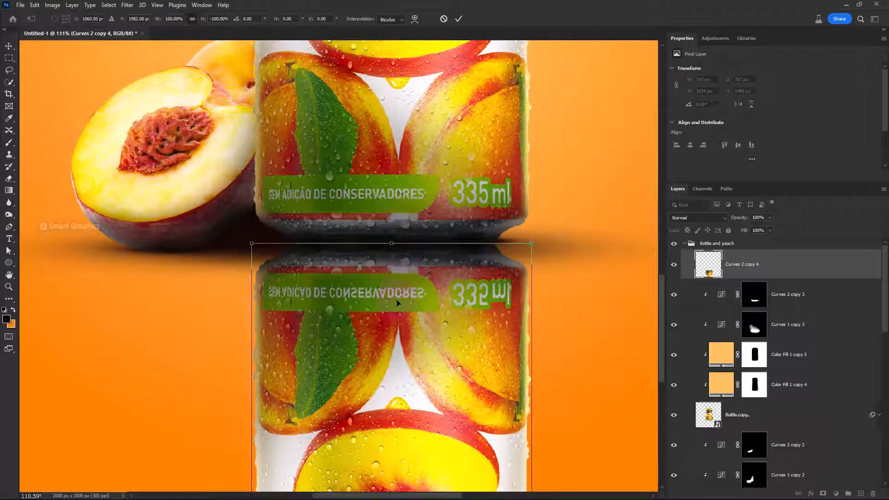
Move the can reflection layer below the shadow layer, directly above Gradient Fill 1
{"action": "key", "text": "b"}
{"action": "scroll", "coordinate": [466, 275], "scroll_direction": "down", "scroll_amount": 3}
{"action": "left_click_drag", "start_coordinate": [817, 275], "coordinate": [772, 416]}
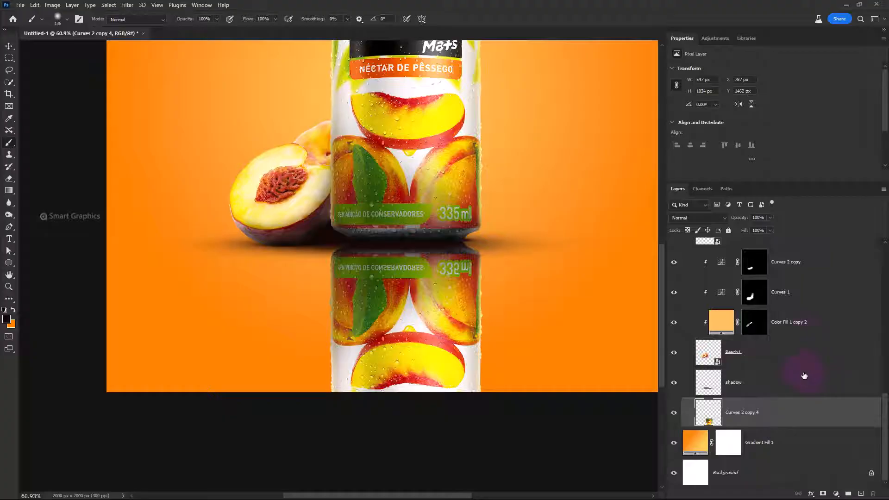
Duplicate the Peach1 copy layer together with its clipped color fill and two Curves adjustments
{"action": "scroll", "coordinate": [804, 376], "scroll_direction": "up", "scroll_amount": 8}
{"action": "left_click", "coordinate": [781, 318]}
{"action": "scroll", "coordinate": [776, 355], "scroll_direction": "up", "scroll_amount": 3}
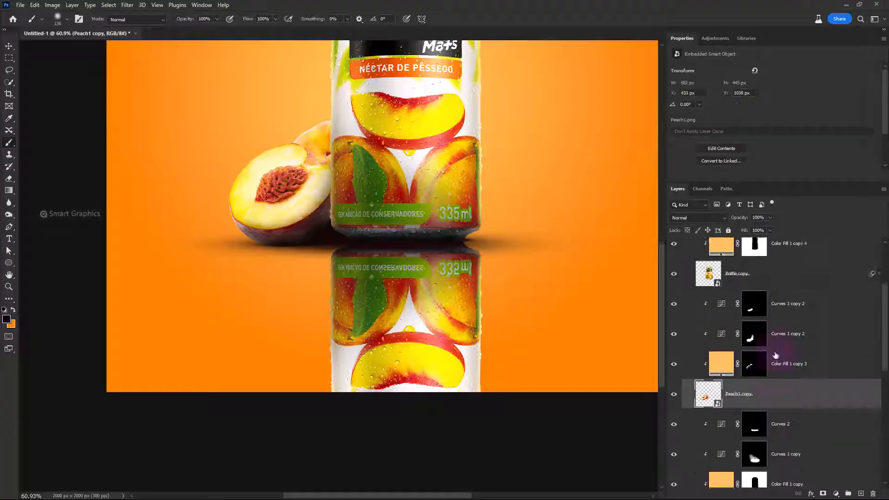
{"action": "scroll", "coordinate": [783, 343], "scroll_direction": "up", "scroll_amount": 1}
{"action": "left_click", "coordinate": [808, 329], "text": "shift"}
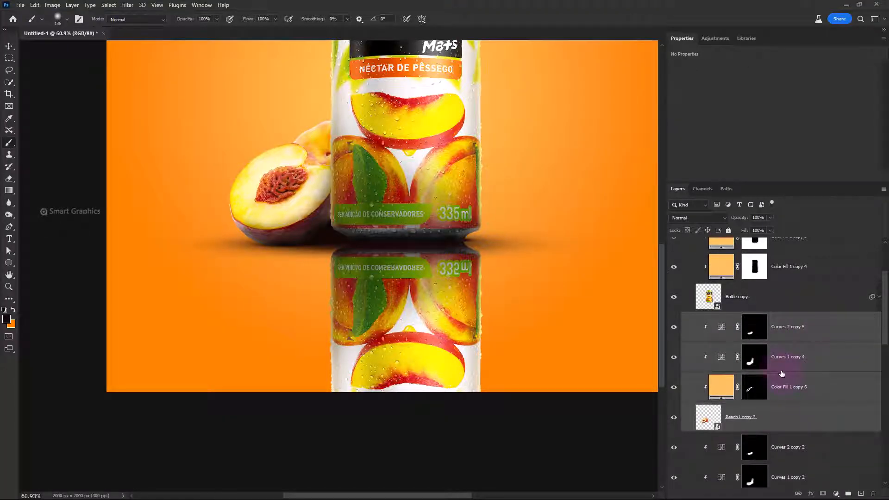
Merge the duplicated peach and its clipped adjustments into one layer and move it between the shadow and can reflection layers
{"action": "key", "text": "ctrl+e"}
{"action": "left_click_drag", "start_coordinate": [818, 350], "coordinate": [776, 399]}
Flip the merged peach copy vertically and align it directly beneath the original peach as its reflection
{"action": "key", "text": "ctrl+t"}
{"action": "right_click", "coordinate": [307, 208]}
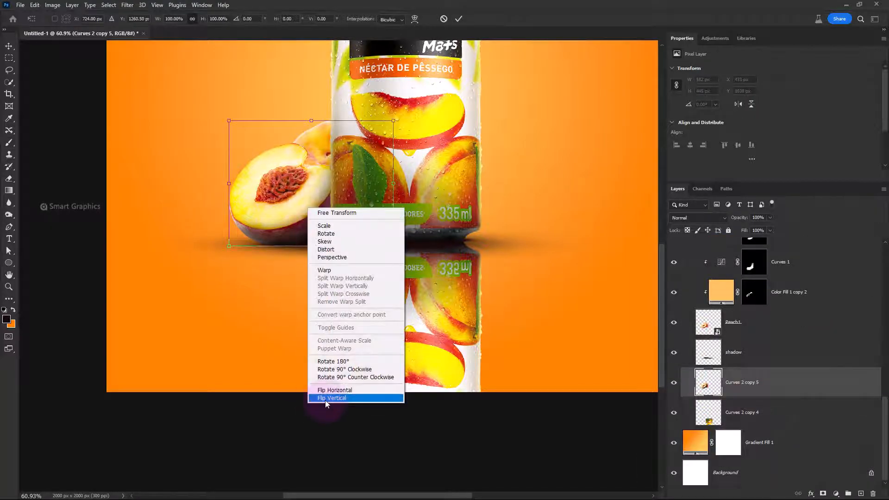
{"action": "left_click", "coordinate": [325, 399]}
{"action": "scroll", "coordinate": [291, 209], "scroll_direction": "up", "scroll_amount": 5}
{"action": "mouse_move", "coordinate": [301, 159]}
{"action": "left_mouse_down"}
{"action": "mouse_move", "coordinate": [322, 299]}
{"action": "mouse_move", "coordinate": [318, 341]}
{"action": "left_mouse_up"}
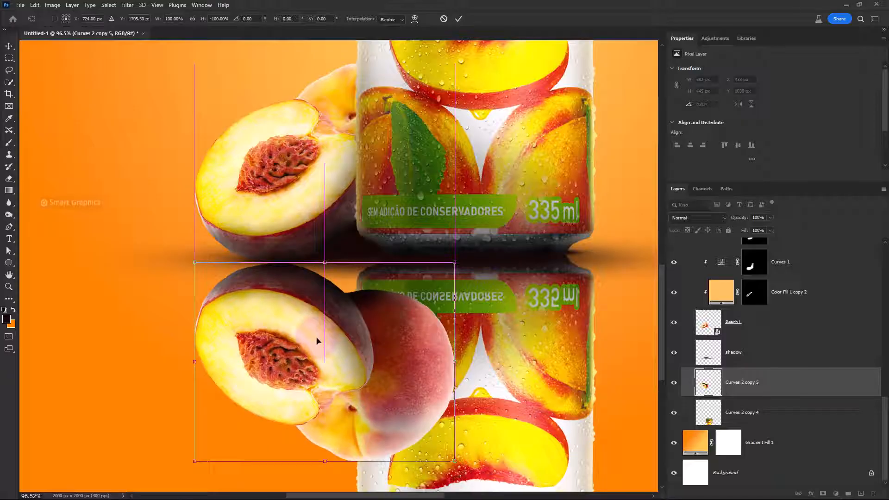
{"action": "left_click", "coordinate": [458, 18]}
{"action": "key", "text": "b"}
{"action": "key", "text": "v"}
{"action": "key", "text": "Up"}
{"action": "key", "text": "Up"}
{"action": "key", "text": "Up"}
{"action": "key", "text": "Up"}
{"action": "scroll", "coordinate": [377, 327], "scroll_direction": "down", "scroll_amount": 5}
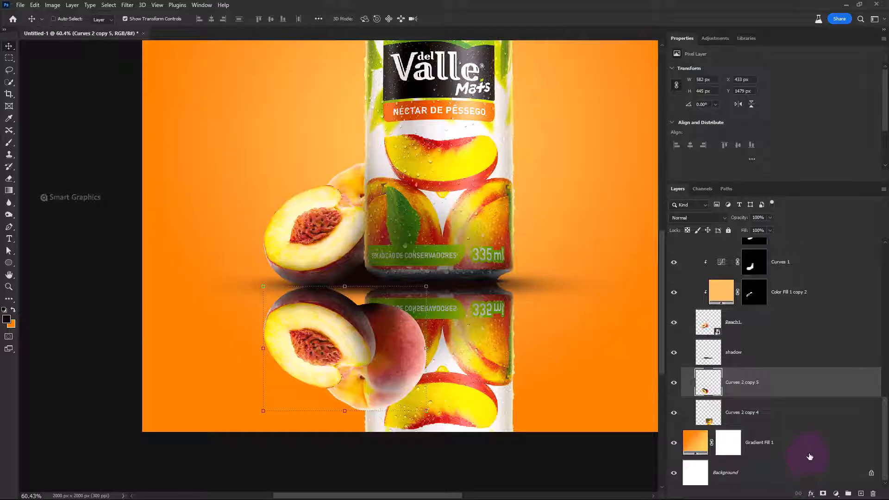
Add a black mask to the peach reflection and reveal it downward from the peach's base with a short linear white-to-transparent gradient
{"action": "left_click", "coordinate": [823, 493], "text": "alt"}
{"action": "left_click", "coordinate": [8, 194]}
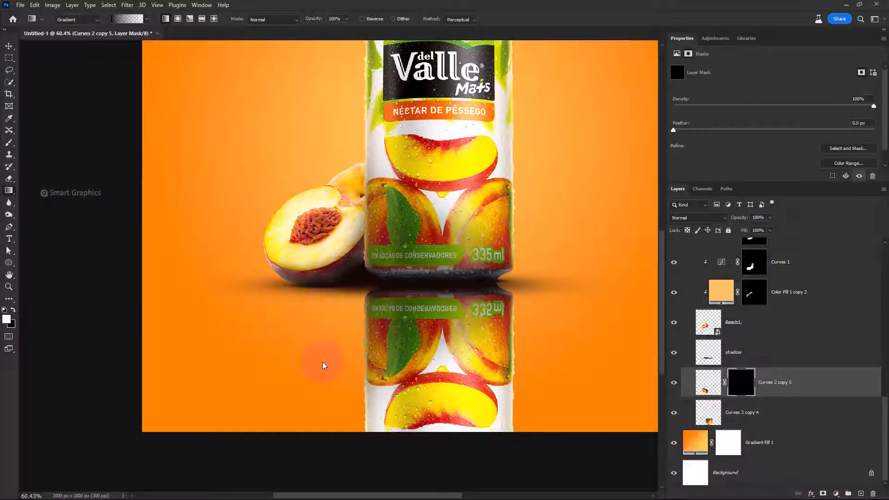
{"action": "left_click_drag", "start_coordinate": [322, 362], "coordinate": [327, 343]}
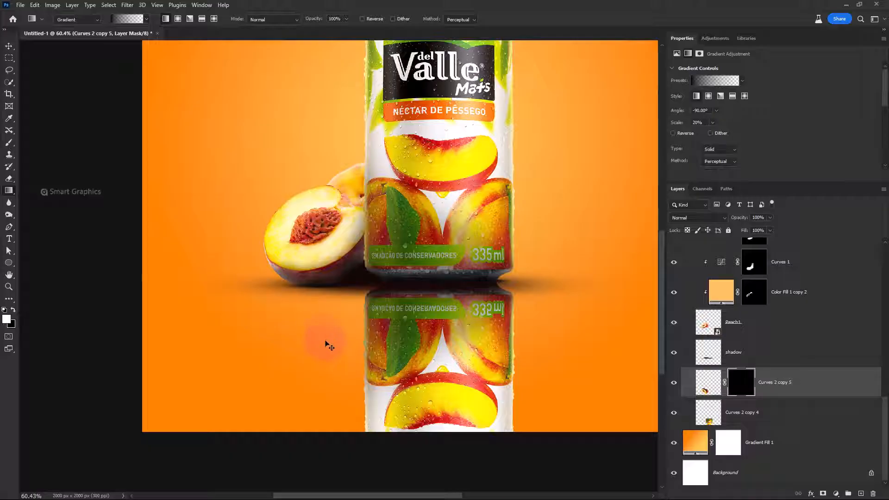
{"action": "left_click", "coordinate": [737, 392]}
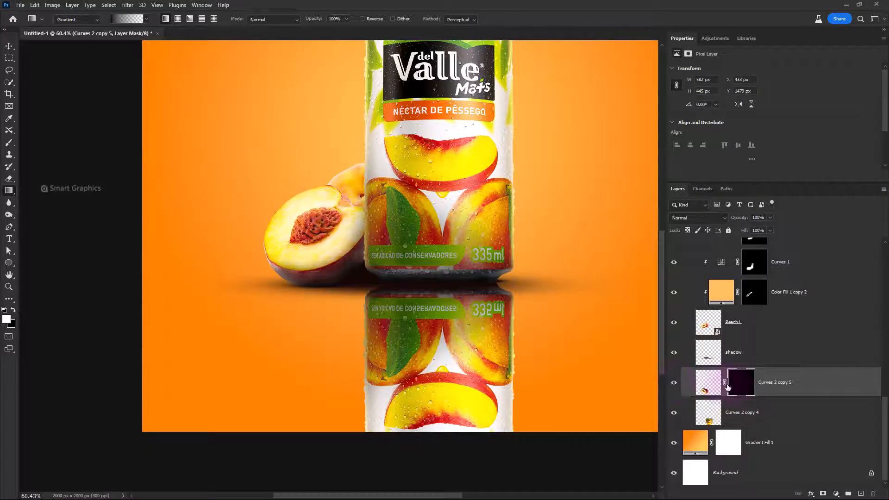
{"action": "left_click", "coordinate": [739, 390]}
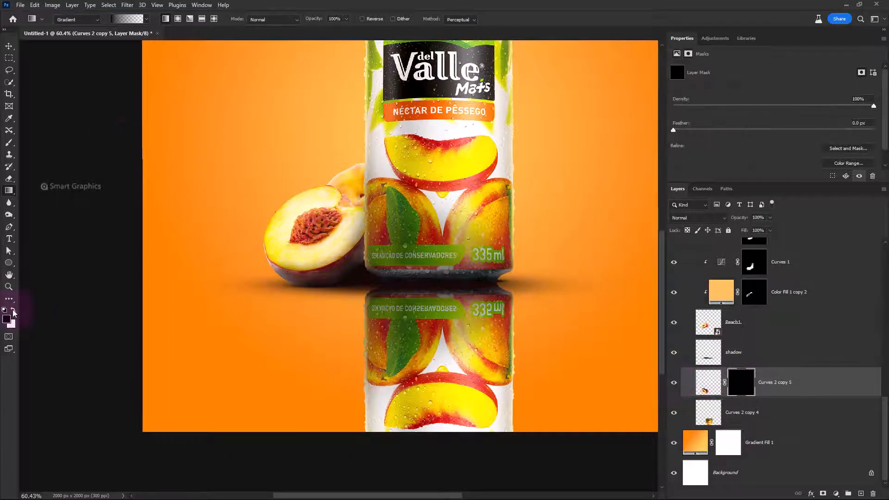
{"action": "left_click", "coordinate": [146, 19]}
{"action": "left_click", "coordinate": [106, 51]}
{"action": "left_click", "coordinate": [291, 18]}
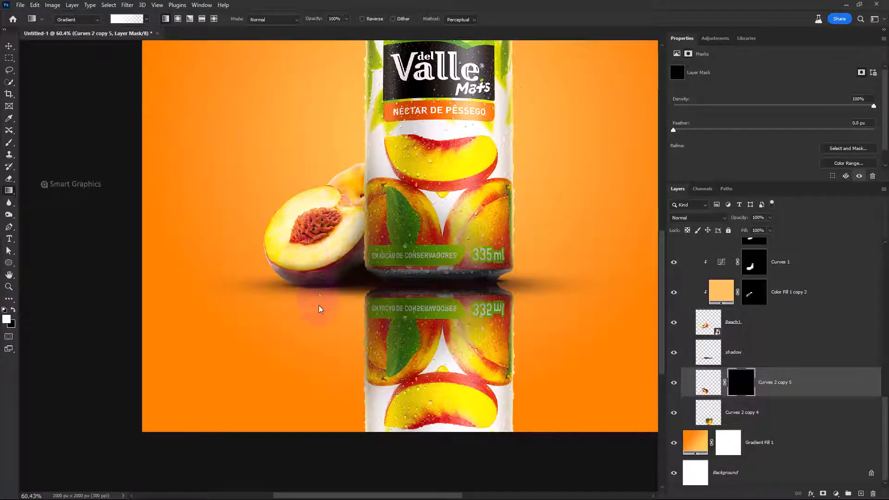
{"action": "left_click_drag", "start_coordinate": [318, 306], "coordinate": [318, 360]}
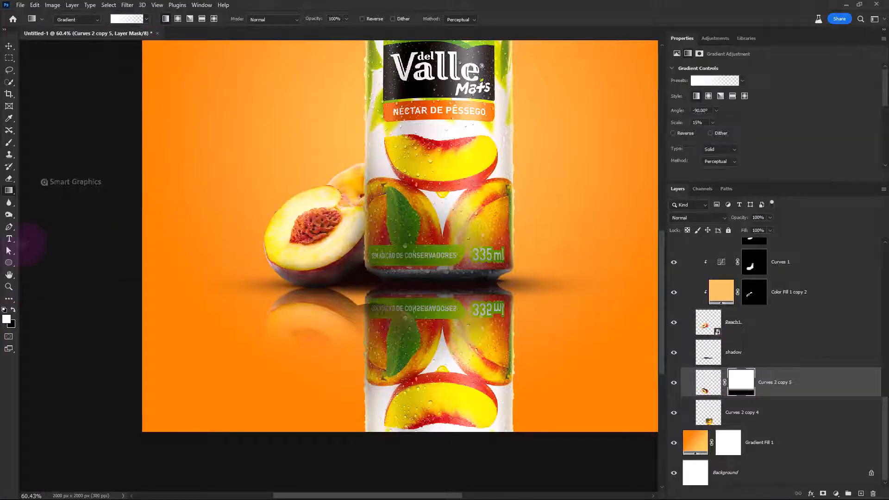
Paint black on the peach reflection's mask to hide the part overlapping the can reflection
{"action": "left_click", "coordinate": [9, 144]}
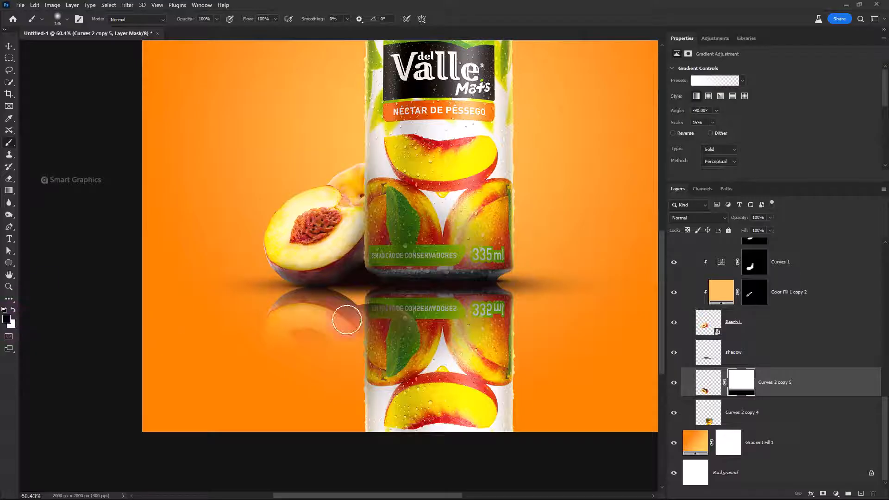
{"action": "left_click_drag", "start_coordinate": [411, 359], "coordinate": [422, 359]}
{"action": "left_click_drag", "start_coordinate": [410, 326], "coordinate": [382, 308]}
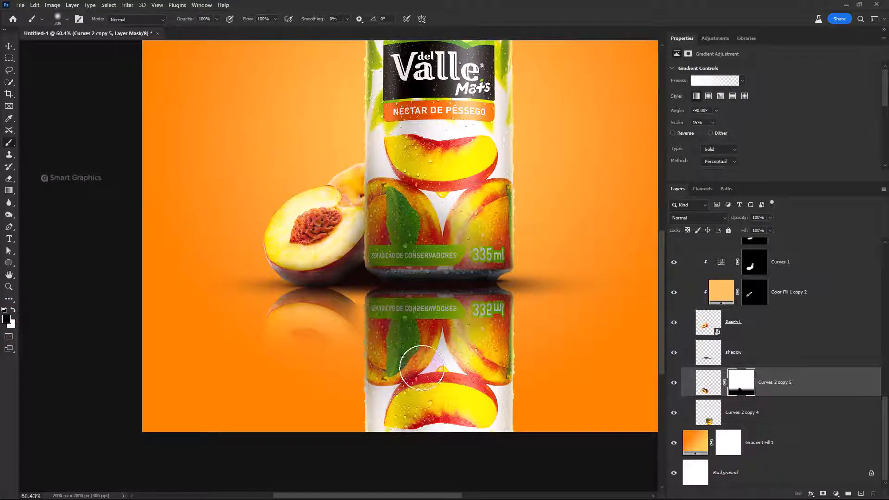
Add a black mask to the can reflection and fade it downward from the can's base with a linear white-to-transparent gradient
{"action": "left_click", "coordinate": [778, 412]}
{"action": "left_click", "coordinate": [823, 494], "text": "alt"}
{"action": "key", "text": "g"}
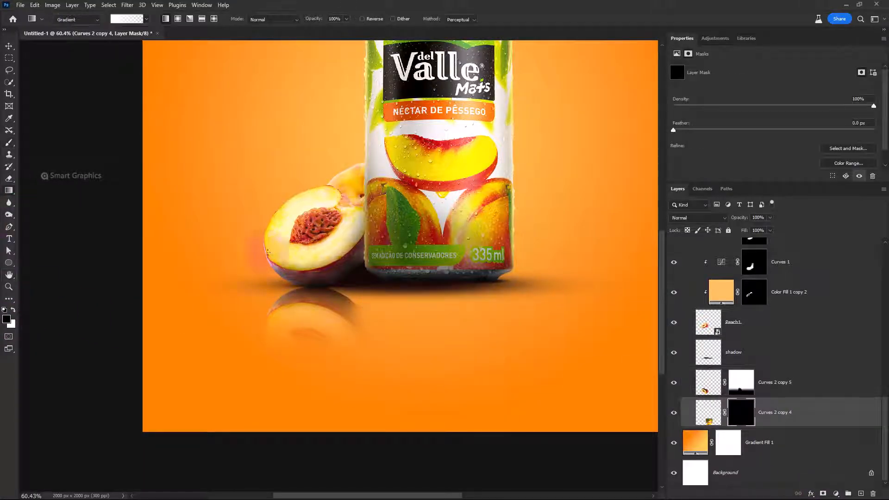
{"action": "left_click_drag", "start_coordinate": [446, 284], "coordinate": [460, 420]}
{"action": "key", "text": "ctrl+0"}
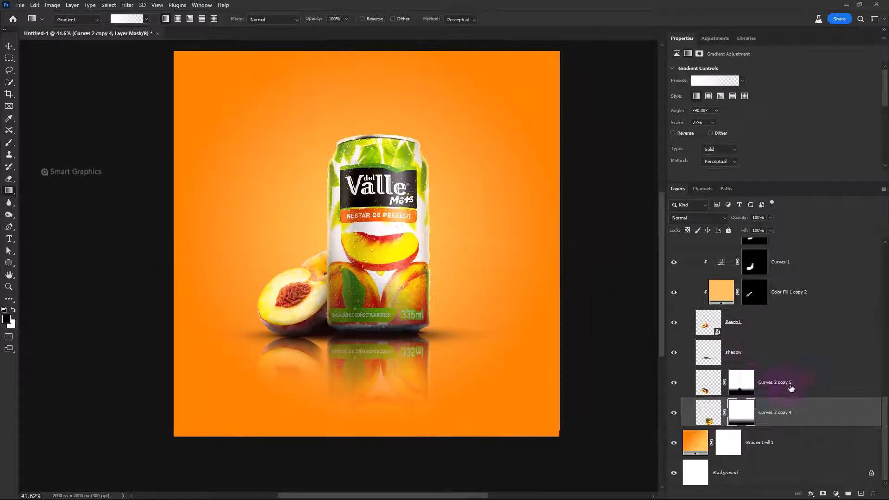
Set the opacity of both reflection layers to 44% and convert them together into one smart object
{"action": "left_click", "coordinate": [787, 384], "text": "shift"}
{"action": "left_click_drag", "start_coordinate": [743, 220], "coordinate": [717, 224]}
{"action": "right_click", "coordinate": [794, 393]}
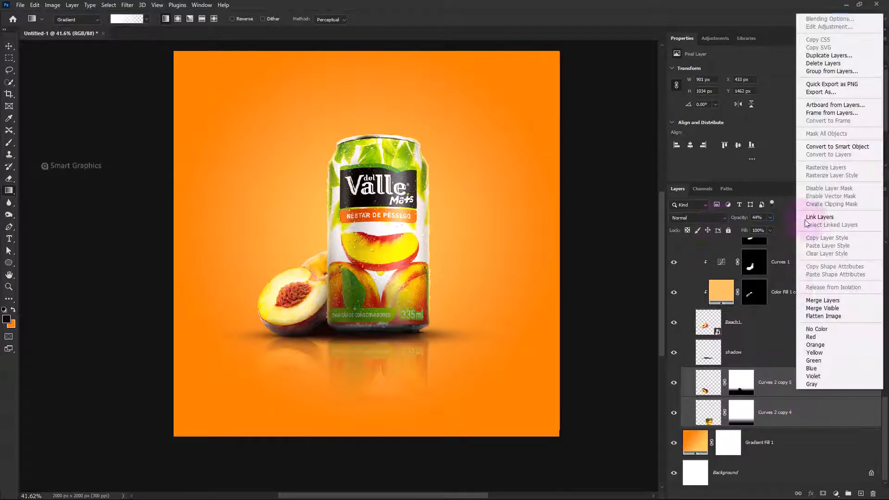
{"action": "left_click", "coordinate": [811, 145]}
Apply a Motion Blur with a -55° angle and 17 pixels distance to the reflections, then collapse the Bottle and peach group
{"action": "left_click", "coordinate": [127, 5]}
{"action": "mouse_move", "coordinate": [139, 137]}
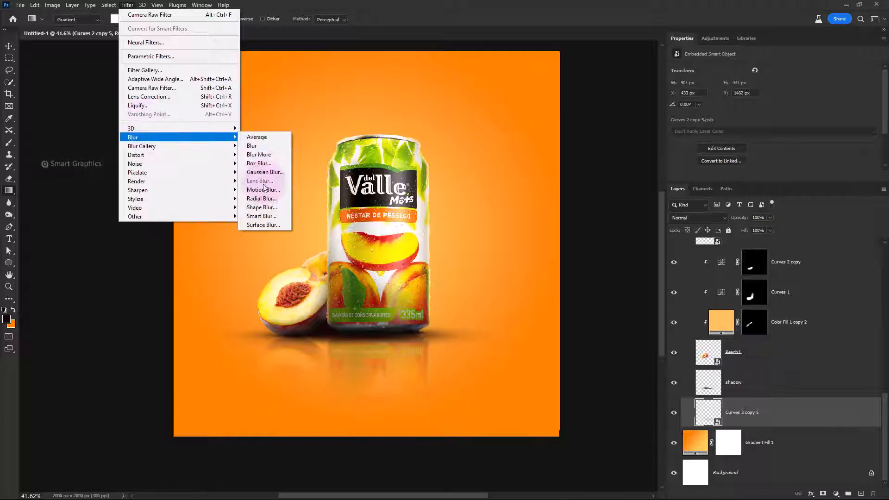
{"action": "left_click", "coordinate": [263, 190]}
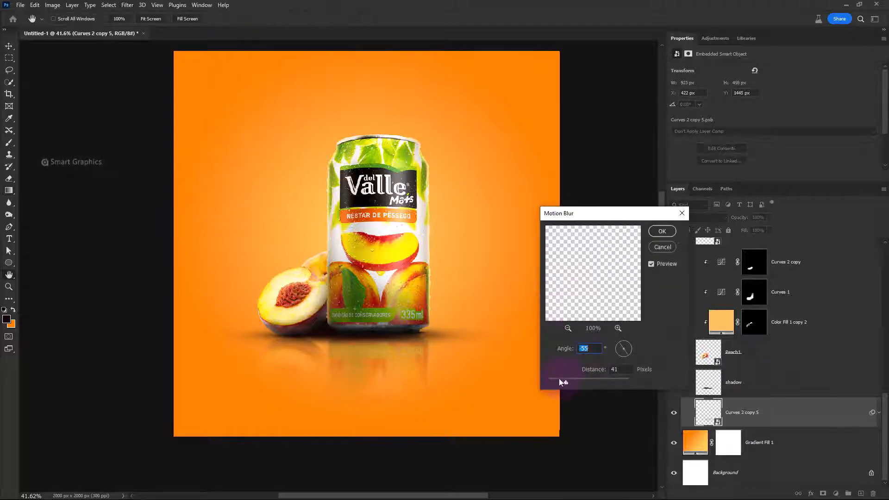
{"action": "left_click_drag", "start_coordinate": [559, 379], "coordinate": [555, 379]}
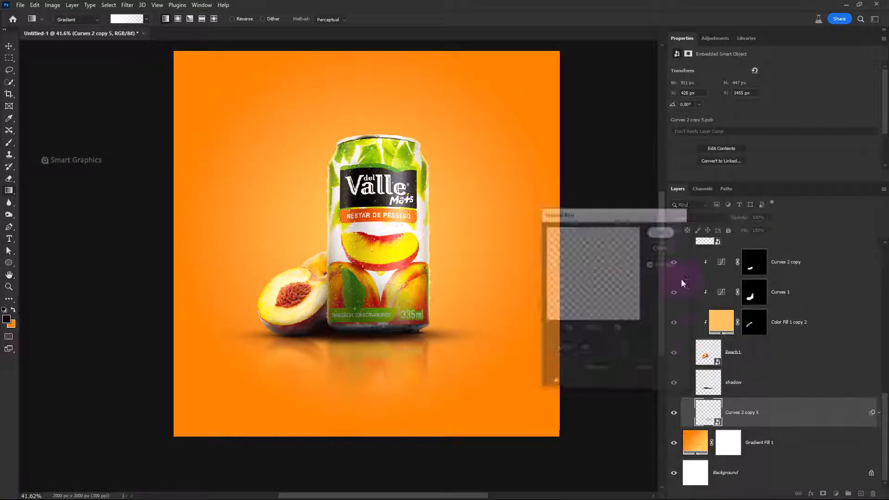
{"action": "scroll", "coordinate": [790, 408], "scroll_direction": "up", "scroll_amount": 5}
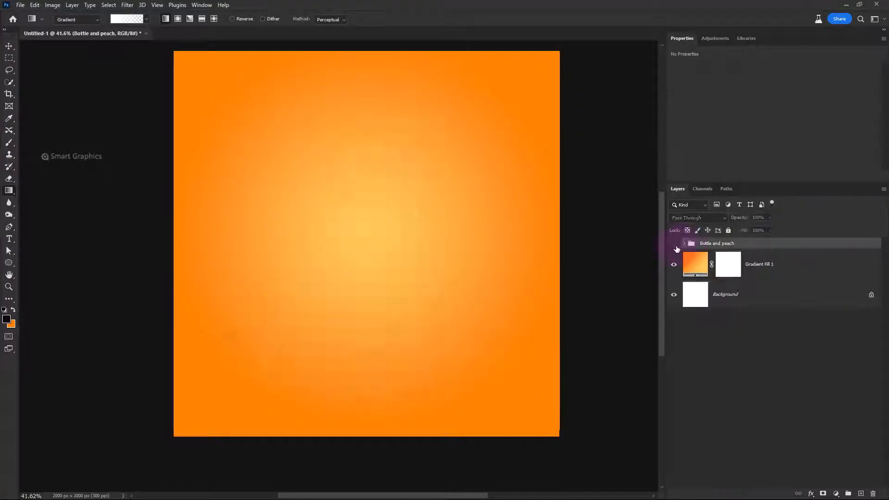
{"action": "scroll", "coordinate": [486, 292], "scroll_direction": "up", "scroll_amount": 1}
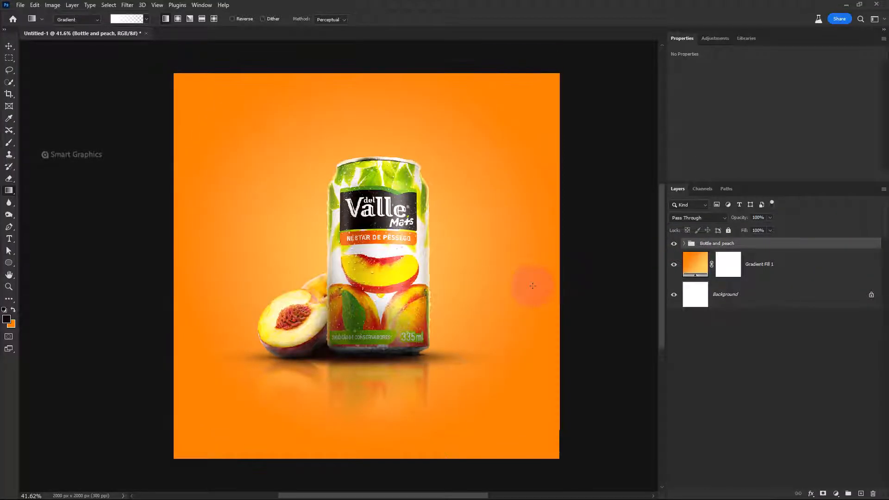
Place the Peach 3.png slice in the poster's upper-left corner, scaled to about 338 by 371 px and rotated
{"action": "key", "text": "alt+Tab"}
{"action": "left_click_drag", "start_coordinate": [470, 346], "coordinate": [97, 273]}
{"action": "left_click_drag", "start_coordinate": [561, 450], "coordinate": [278, 210]}
{"action": "left_click_drag", "start_coordinate": [248, 187], "coordinate": [282, 167]}
{"action": "left_click_drag", "start_coordinate": [260, 156], "coordinate": [249, 152]}
{"action": "key", "text": "Return"}
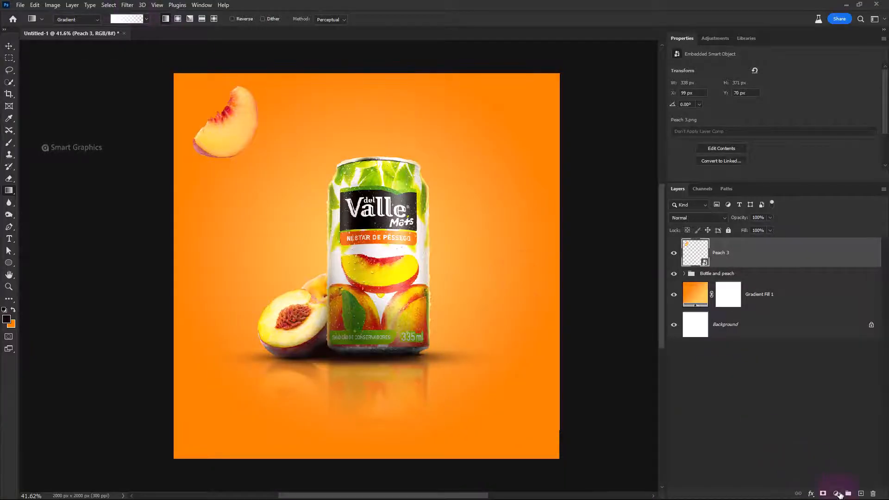
Apply a Motion Blur with a -55° angle and 17 pixels distance to the Peach 3 slice
{"action": "left_click", "coordinate": [128, 5]}
{"action": "mouse_move", "coordinate": [139, 137]}
{"action": "left_click", "coordinate": [278, 189]}
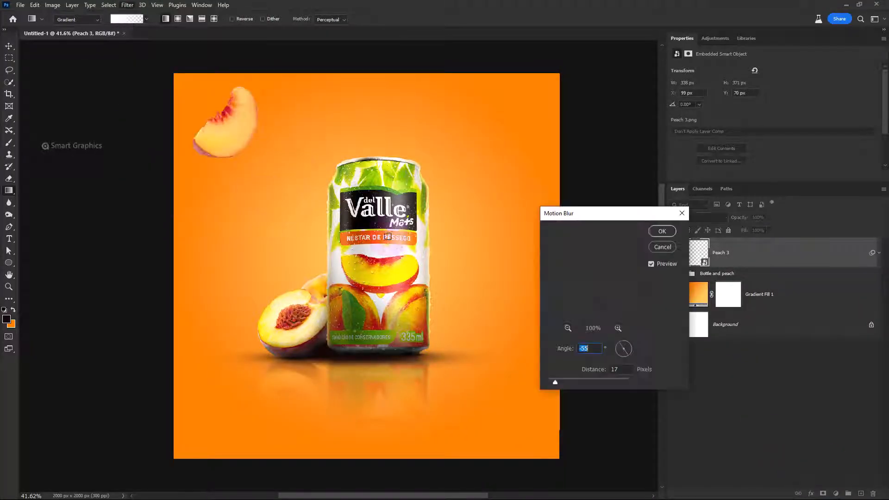
{"action": "left_click", "coordinate": [661, 231]}
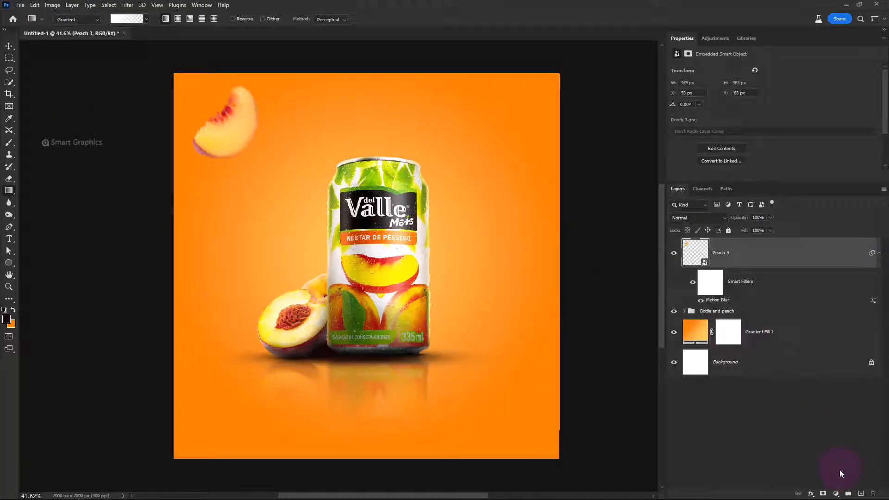
Add a Curves adjustment above Peach 3, lower its white point to darken, and clip it to the slice
{"action": "left_click", "coordinate": [836, 494]}
{"action": "left_click", "coordinate": [831, 378]}
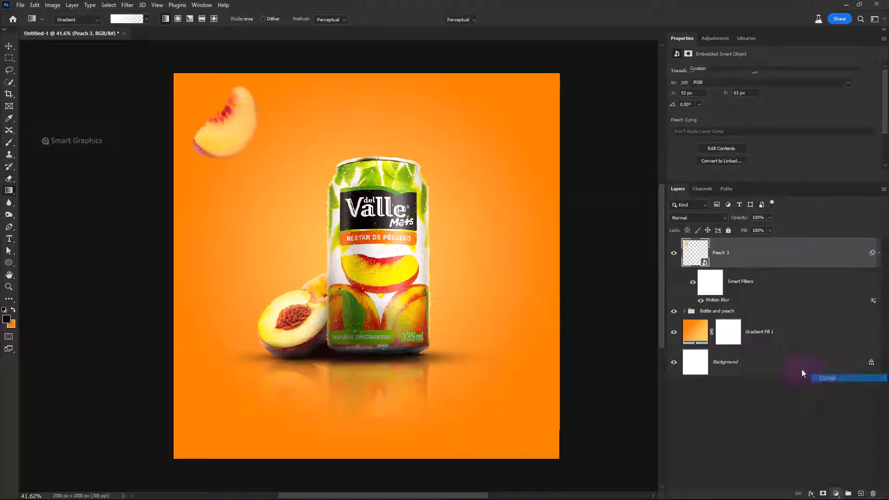
{"action": "left_click_drag", "start_coordinate": [842, 91], "coordinate": [870, 134]}
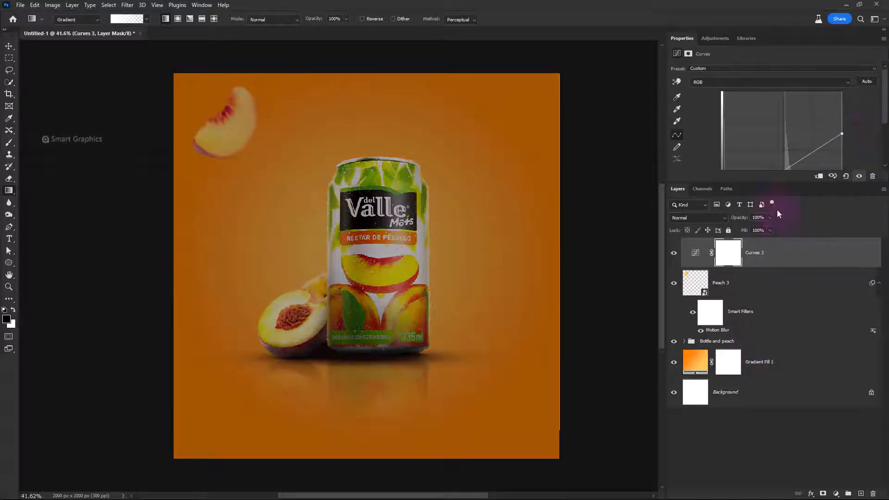
{"action": "left_click", "coordinate": [819, 175]}
{"action": "left_click", "coordinate": [740, 254]}
Paint black with a small soft brush on the Curves 3 mask along the peach slice's outer curved edge
{"action": "key", "text": "b"}
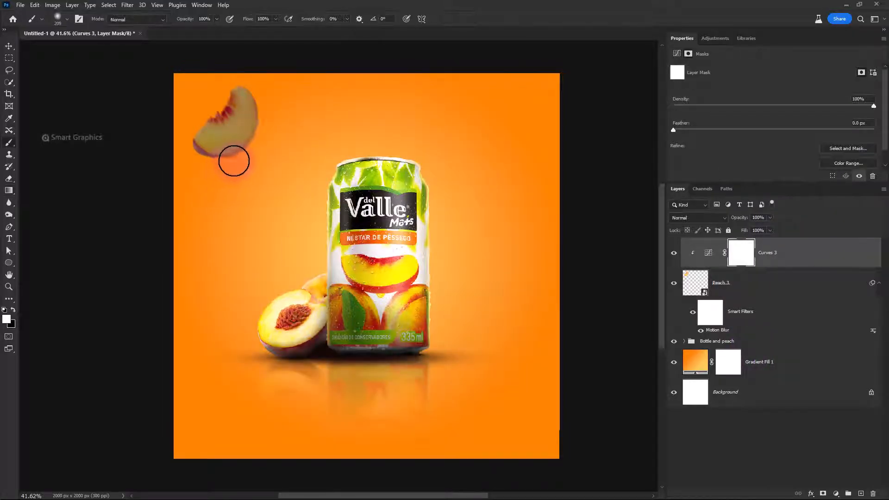
{"action": "key", "text": "x"}
{"action": "scroll", "coordinate": [264, 107], "scroll_direction": "up", "scroll_amount": 5}
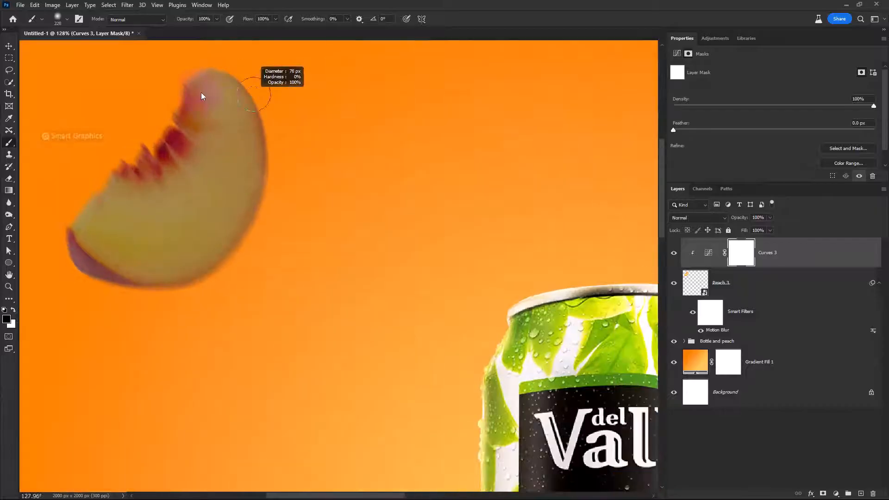
{"action": "left_click_drag", "start_coordinate": [201, 96], "coordinate": [192, 94]}
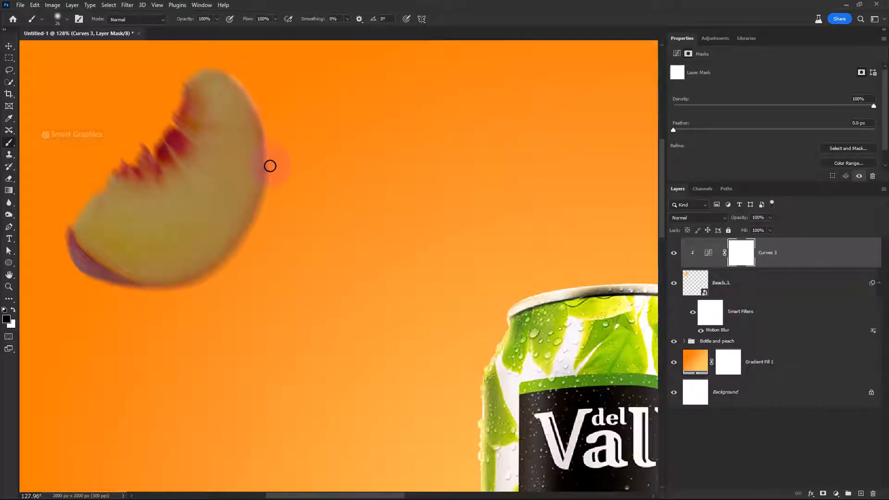
{"action": "mouse_move", "coordinate": [270, 166]}
{"action": "left_mouse_down"}
{"action": "mouse_move", "coordinate": [261, 213]}
{"action": "mouse_move", "coordinate": [235, 257]}
{"action": "mouse_move", "coordinate": [193, 283]}
{"action": "left_mouse_up"}
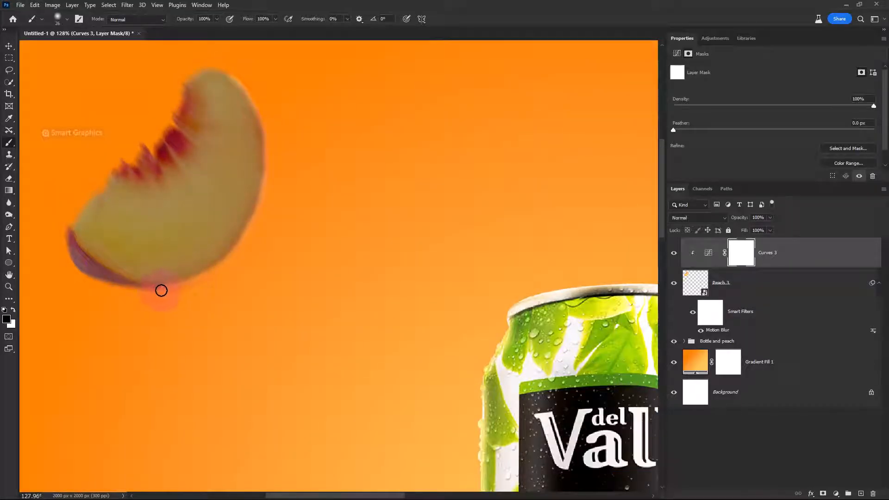
{"action": "scroll", "coordinate": [148, 291], "scroll_direction": "down", "scroll_amount": 2}
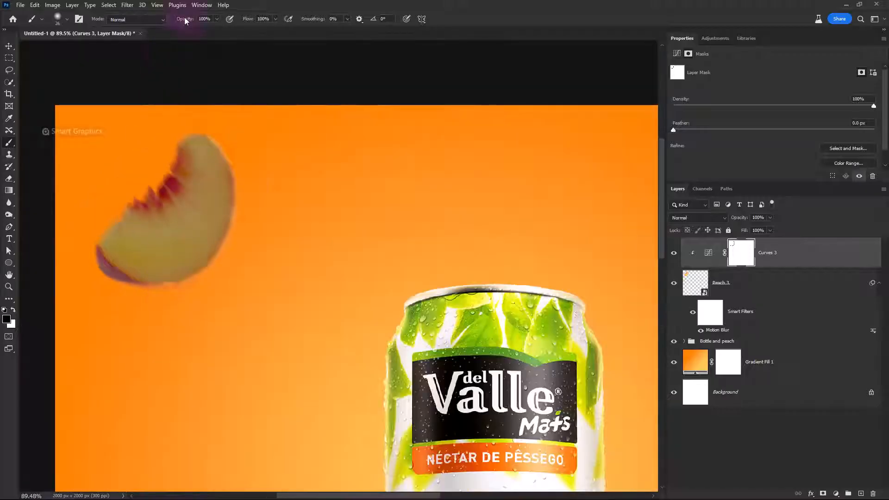
Paint black at 34% brush opacity with a large soft brush on the Curves 3 mask to lighten the slice's outer side
{"action": "left_click_drag", "start_coordinate": [244, 152], "coordinate": [263, 152]}
{"action": "mouse_move", "coordinate": [214, 129]}
{"action": "left_mouse_down"}
{"action": "mouse_move", "coordinate": [235, 200]}
{"action": "mouse_move", "coordinate": [240, 142]}
{"action": "mouse_move", "coordinate": [211, 267]}
{"action": "mouse_move", "coordinate": [148, 290]}
{"action": "mouse_move", "coordinate": [210, 279]}
{"action": "mouse_move", "coordinate": [247, 171]}
{"action": "mouse_move", "coordinate": [169, 284]}
{"action": "mouse_move", "coordinate": [123, 320]}
{"action": "mouse_move", "coordinate": [168, 303]}
{"action": "mouse_move", "coordinate": [237, 158]}
{"action": "mouse_move", "coordinate": [233, 130]}
{"action": "mouse_move", "coordinate": [252, 168]}
{"action": "mouse_move", "coordinate": [233, 176]}
{"action": "left_mouse_up"}
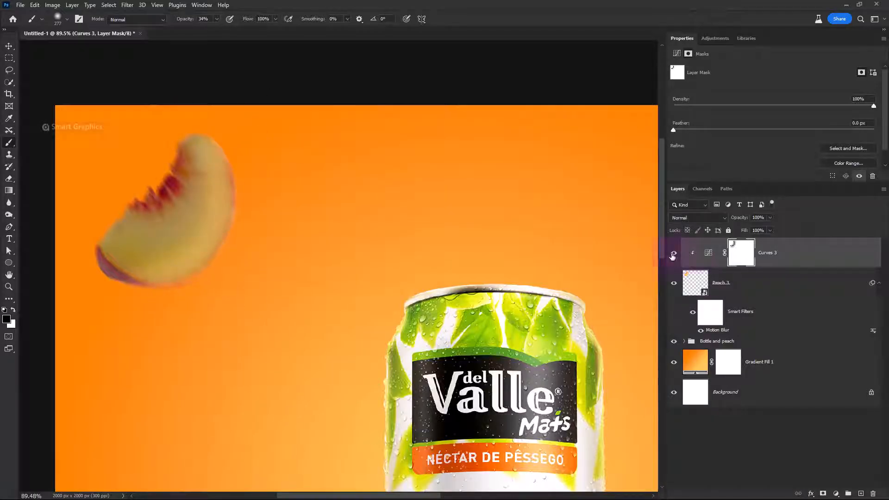
{"action": "left_click", "coordinate": [741, 252], "text": "shift"}
{"action": "left_click", "coordinate": [743, 253], "text": "shift"}
{"action": "scroll", "coordinate": [470, 274], "scroll_direction": "down", "scroll_amount": 6}
{"action": "left_click_drag", "start_coordinate": [484, 291], "coordinate": [421, 256]}
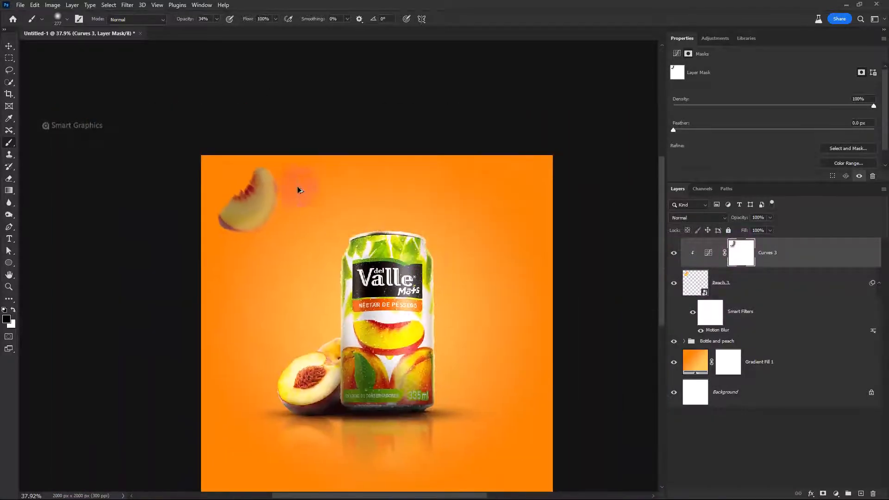
{"action": "scroll", "coordinate": [301, 191], "scroll_direction": "up", "scroll_amount": 5}
{"action": "left_click_drag", "start_coordinate": [249, 189], "coordinate": [259, 190]}
{"action": "scroll", "coordinate": [259, 193], "scroll_direction": "up", "scroll_amount": 2}
{"action": "left_click_drag", "start_coordinate": [216, 304], "coordinate": [257, 312]}
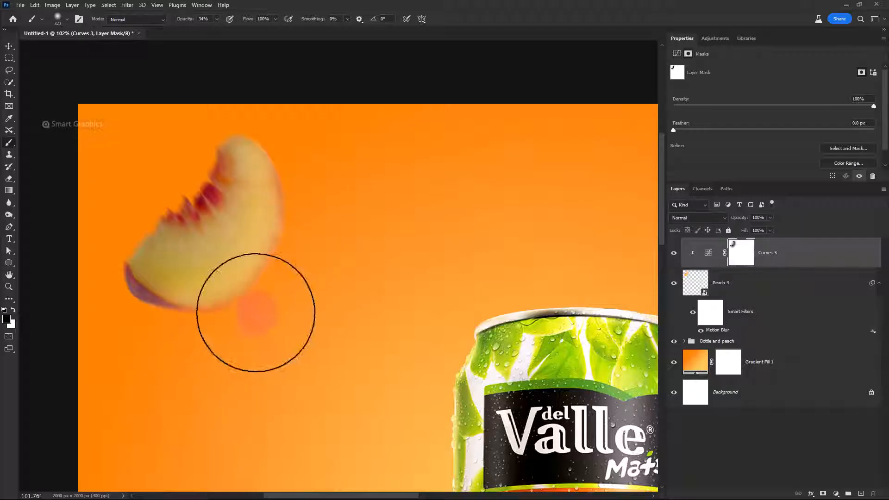
{"action": "left_click", "coordinate": [674, 253]}
{"action": "left_click", "coordinate": [675, 253]}
{"action": "scroll", "coordinate": [425, 228], "scroll_direction": "down", "scroll_amount": 4}
{"action": "scroll", "coordinate": [381, 197], "scroll_direction": "down", "scroll_amount": 2}
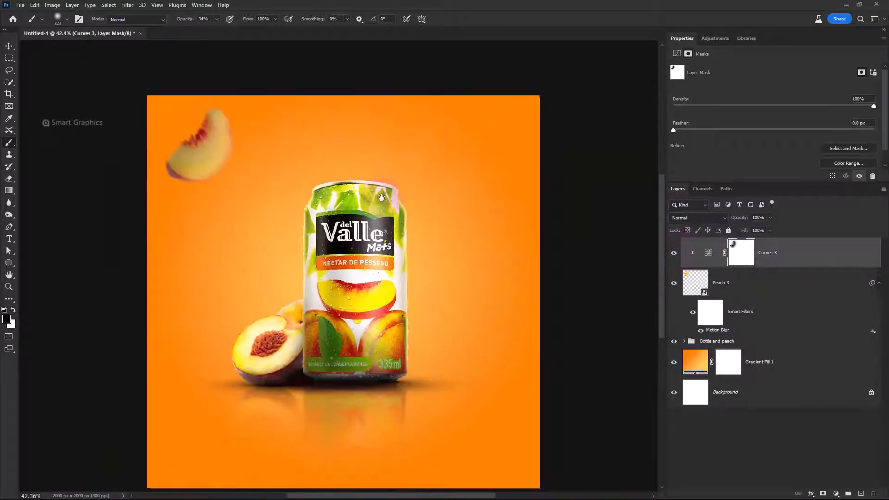
Duplicate the Peach 3 slice and place the copy beside the can's right side, at about X 1374, Y 847 px
{"action": "left_click", "coordinate": [803, 283]}
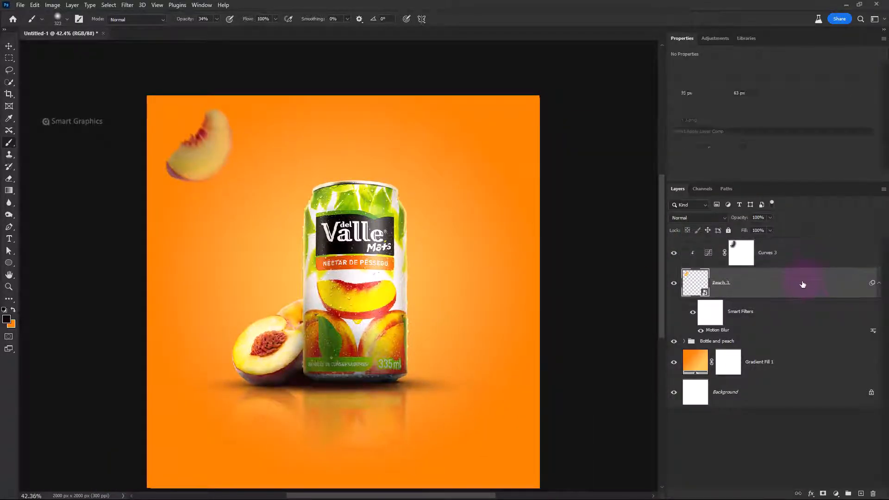
{"action": "key", "text": "v"}
{"action": "left_click_drag", "start_coordinate": [220, 163], "coordinate": [471, 317]}
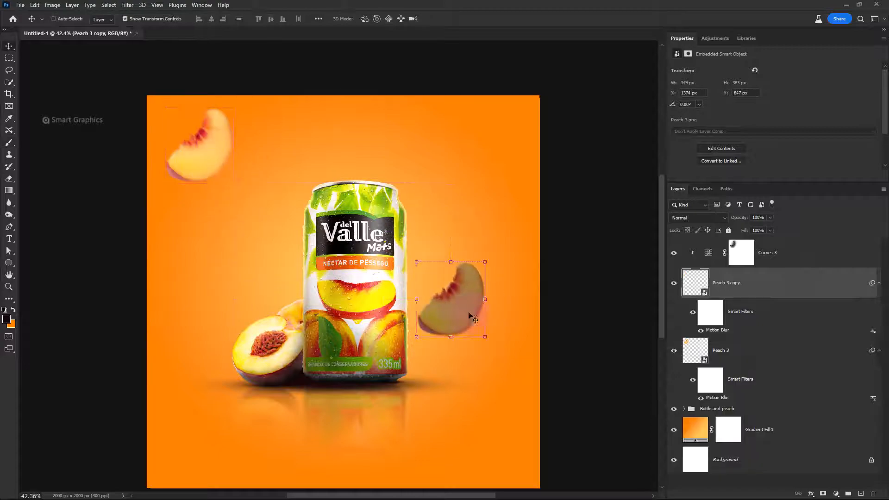
Move Curves 3 below the slice copy and clip it to the original Peach 3 layer
{"action": "left_click_drag", "start_coordinate": [778, 260], "coordinate": [770, 334]}
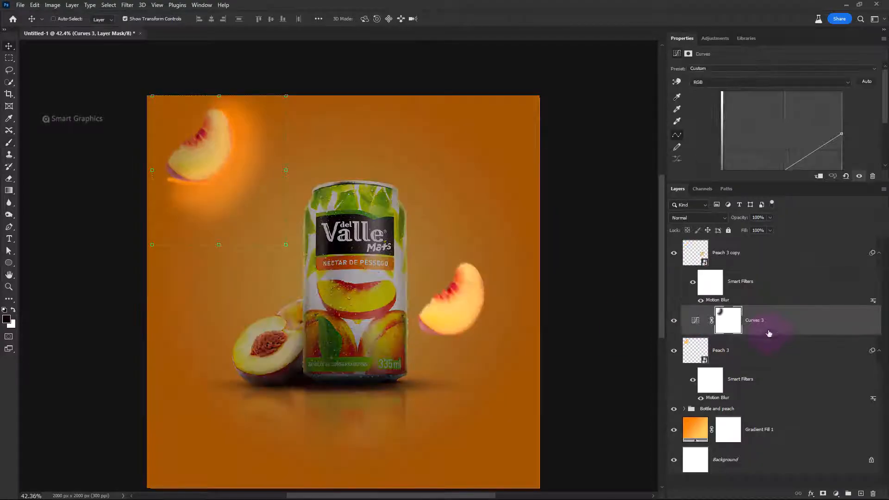
{"action": "left_click", "coordinate": [771, 334], "text": "alt"}
Enlarge the Peach 3 copy, rotate it to -30.62° and place it partly beyond the canvas's lower right edge, at about X 1785, Y 1261 px
{"action": "left_click", "coordinate": [457, 324], "text": "ctrl"}
{"action": "left_click_drag", "start_coordinate": [459, 333], "coordinate": [500, 335]}
{"action": "left_click_drag", "start_coordinate": [515, 277], "coordinate": [522, 269]}
{"action": "mouse_move", "coordinate": [521, 281]}
{"action": "left_mouse_down"}
{"action": "mouse_move", "coordinate": [510, 312]}
{"action": "mouse_move", "coordinate": [546, 250]}
{"action": "mouse_move", "coordinate": [508, 282]}
{"action": "left_mouse_up"}
{"action": "left_click_drag", "start_coordinate": [509, 327], "coordinate": [517, 310]}
{"action": "key", "text": "Return"}
{"action": "scroll", "coordinate": [454, 287], "scroll_direction": "up", "scroll_amount": 2}
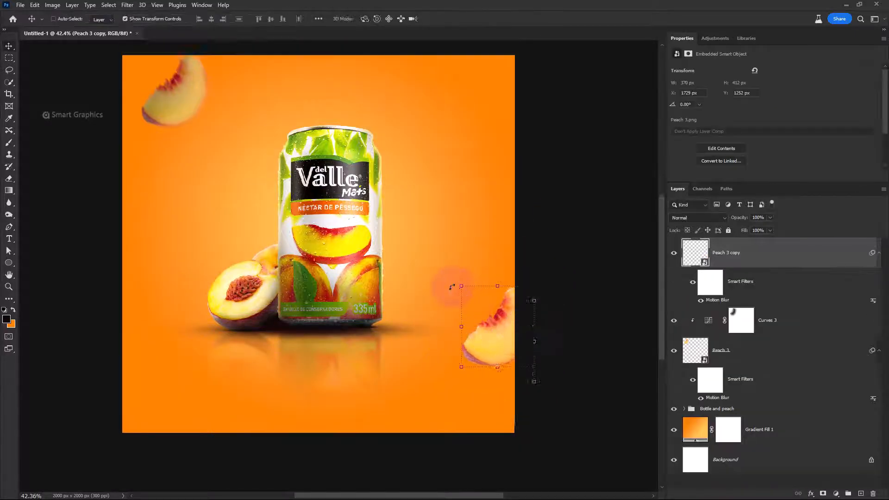
{"action": "left_click_drag", "start_coordinate": [536, 391], "coordinate": [521, 349]}
{"action": "key", "text": "Return"}
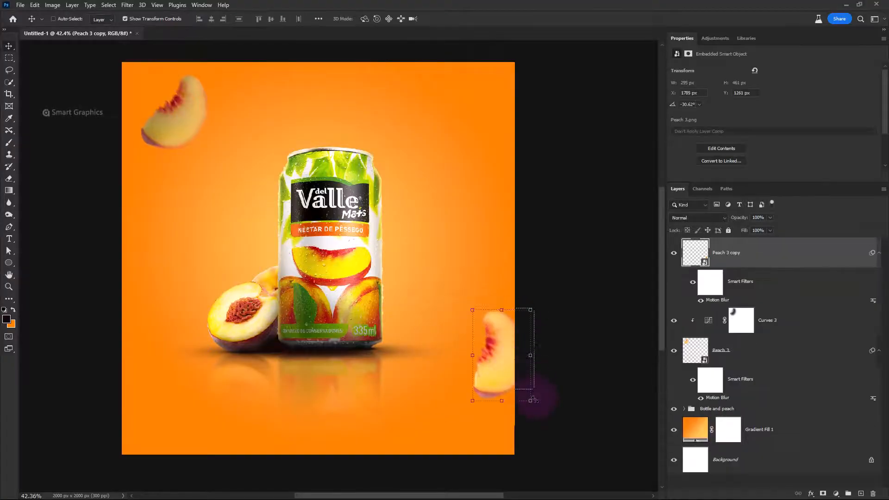
Add a Curves adjustment clipped to Peach 3 copy and lower its white point to darken the slice
{"action": "left_click", "coordinate": [836, 494]}
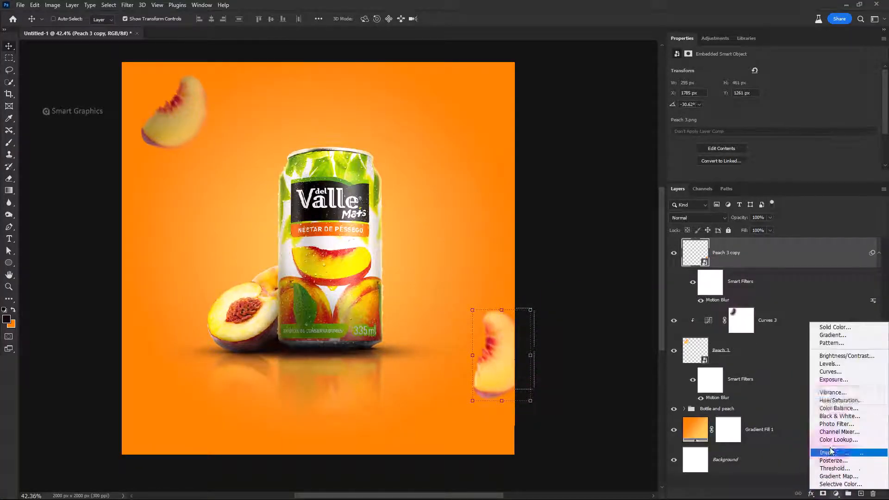
{"action": "left_click", "coordinate": [834, 368]}
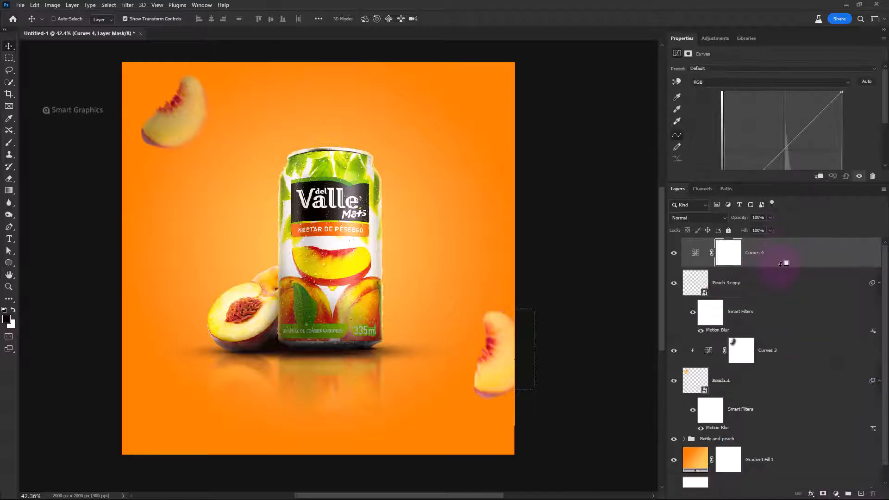
{"action": "left_click_drag", "start_coordinate": [851, 112], "coordinate": [857, 129]}
Paint black on the Curves 4 mask along the slice's can-facing side, softening with a large brush at 59% opacity, and compare the effect
{"action": "left_click", "coordinate": [742, 252]}
{"action": "key", "text": "b"}
{"action": "mouse_move", "coordinate": [457, 331]}
{"action": "left_mouse_down"}
{"action": "mouse_move", "coordinate": [429, 330]}
{"action": "mouse_move", "coordinate": [483, 341]}
{"action": "mouse_move", "coordinate": [494, 307]}
{"action": "mouse_move", "coordinate": [481, 369]}
{"action": "left_mouse_up"}
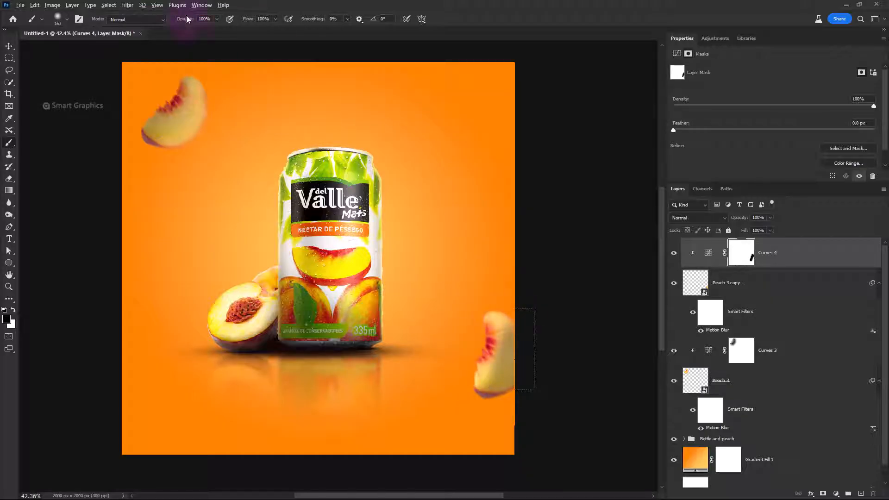
{"action": "left_click_drag", "start_coordinate": [172, 20], "coordinate": [170, 20]}
{"action": "left_click_drag", "start_coordinate": [444, 330], "coordinate": [471, 332]}
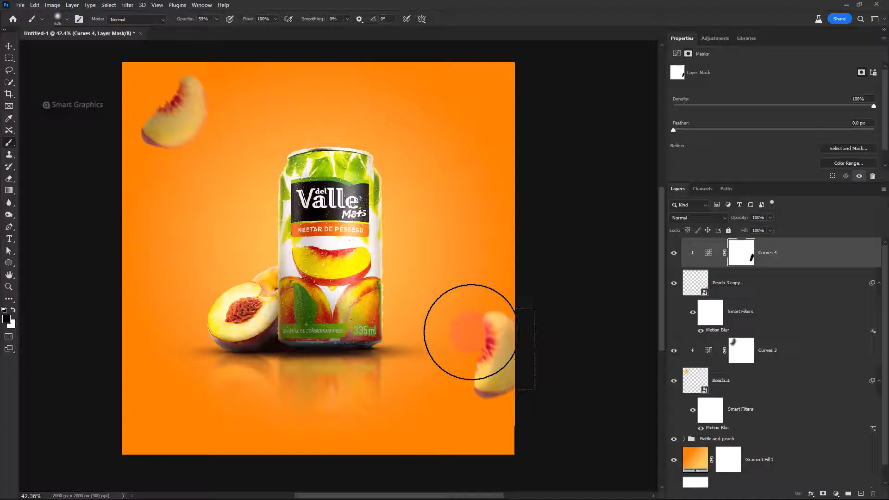
{"action": "left_click", "coordinate": [675, 254]}
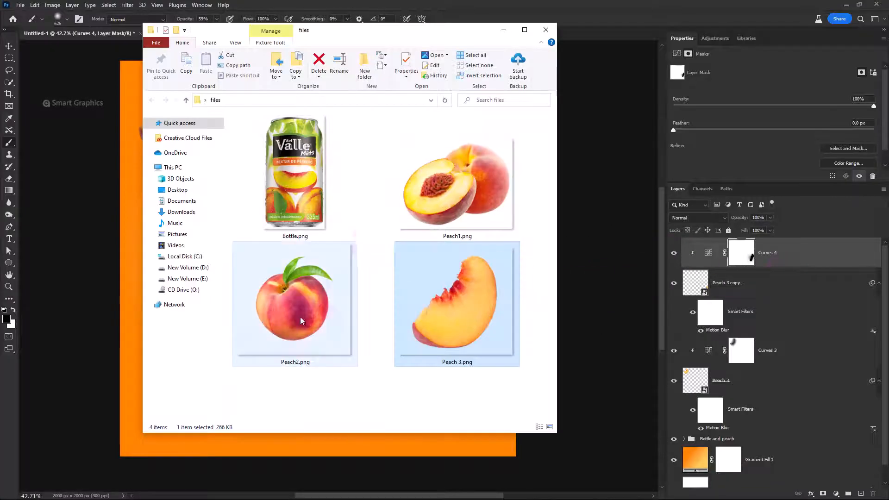
Place the Peach2 image at the can's left, scaled down and rotated 49.79° at about X 190, Y 683 px, and copy the slice's Motion Blur to it
{"action": "left_click_drag", "start_coordinate": [293, 288], "coordinate": [185, 268]}
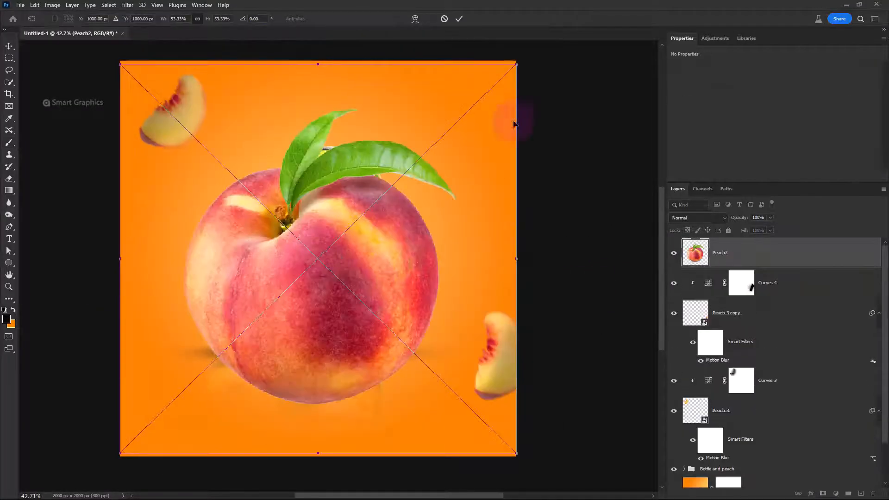
{"action": "left_click_drag", "start_coordinate": [515, 62], "coordinate": [339, 237]}
{"action": "left_click_drag", "start_coordinate": [291, 284], "coordinate": [181, 250]}
{"action": "left_click_drag", "start_coordinate": [235, 267], "coordinate": [301, 431]}
{"action": "left_click_drag", "start_coordinate": [150, 346], "coordinate": [182, 276]}
{"action": "left_click_drag", "start_coordinate": [305, 254], "coordinate": [234, 237]}
{"action": "left_click_drag", "start_coordinate": [174, 248], "coordinate": [232, 225]}
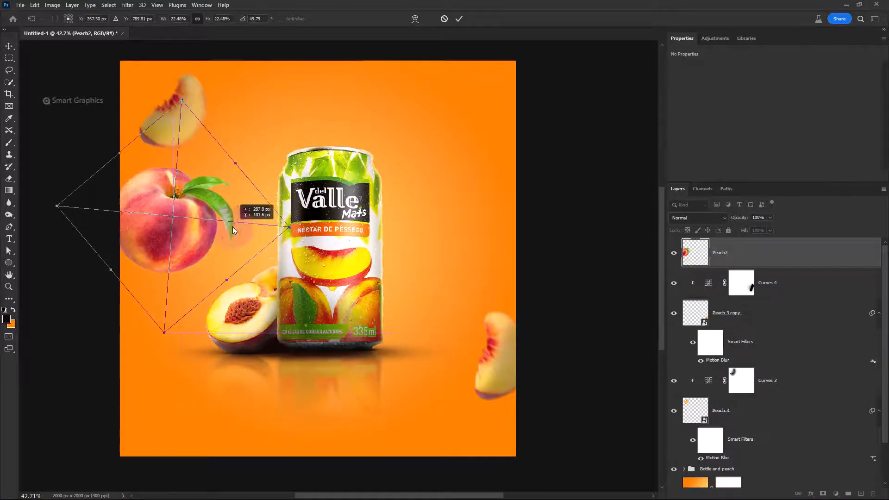
{"action": "mouse_move", "coordinate": [289, 227]}
{"action": "left_mouse_down"}
{"action": "mouse_move", "coordinate": [149, 213]}
{"action": "mouse_move", "coordinate": [203, 218]}
{"action": "left_mouse_up"}
{"action": "key", "text": "Return"}
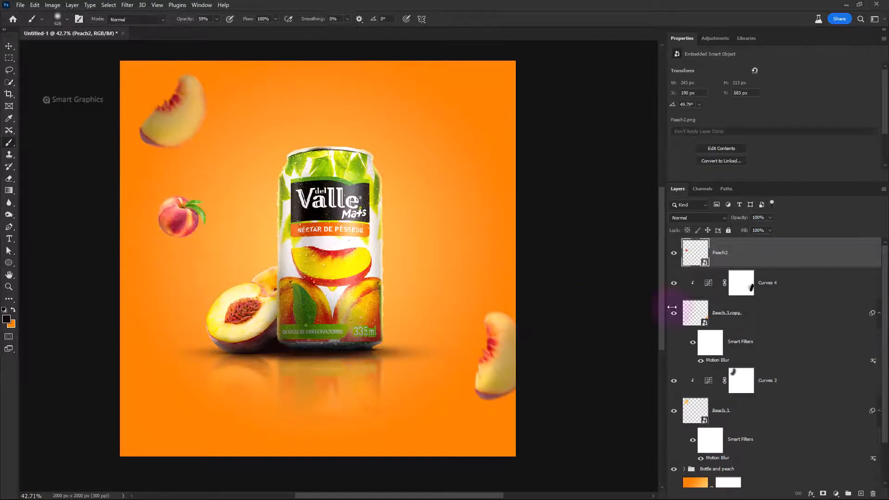
{"action": "left_click_drag", "start_coordinate": [748, 262], "coordinate": [749, 258]}
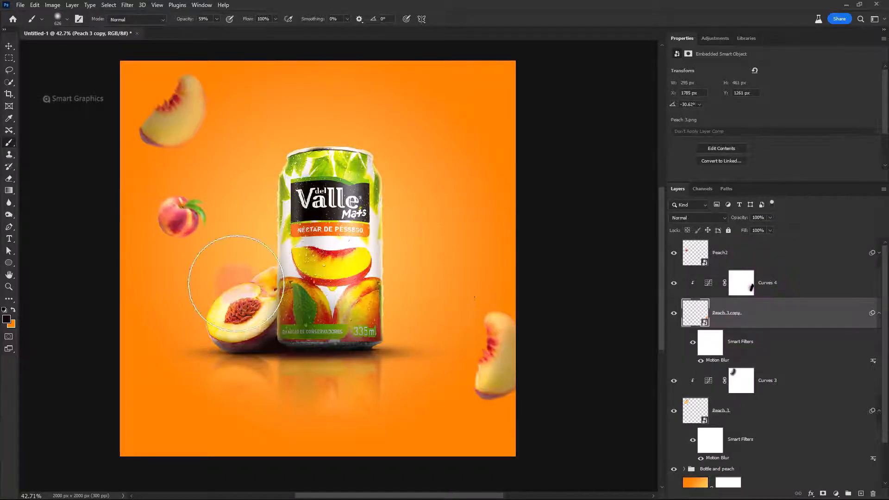
Duplicate Peach2, enlarge it, rotate it to -162.39° and place it partly beyond the canvas's top right corner, at about X 1516, Y -318 px
{"action": "key", "text": "v"}
{"action": "left_click", "coordinate": [186, 221]}
{"action": "left_click_drag", "start_coordinate": [186, 221], "coordinate": [420, 372]}
{"action": "left_click_drag", "start_coordinate": [457, 370], "coordinate": [450, 400]}
{"action": "left_click_drag", "start_coordinate": [402, 309], "coordinate": [454, 406]}
{"action": "left_click_drag", "start_coordinate": [458, 346], "coordinate": [554, 234]}
{"action": "left_click_drag", "start_coordinate": [504, 355], "coordinate": [528, 74]}
{"action": "left_click_drag", "start_coordinate": [555, 161], "coordinate": [547, 183]}
{"action": "mouse_move", "coordinate": [524, 140]}
{"action": "left_mouse_down"}
{"action": "mouse_move", "coordinate": [518, 121]}
{"action": "mouse_move", "coordinate": [511, 132]}
{"action": "left_mouse_up"}
{"action": "key", "text": "Return"}
{"action": "left_click_drag", "start_coordinate": [499, 93], "coordinate": [492, 95]}
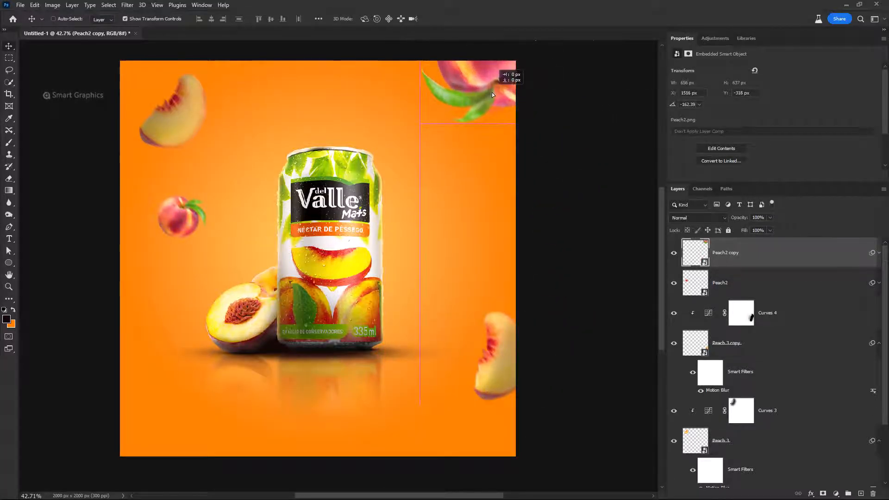
{"action": "scroll", "coordinate": [492, 95], "scroll_direction": "down", "scroll_amount": 3}
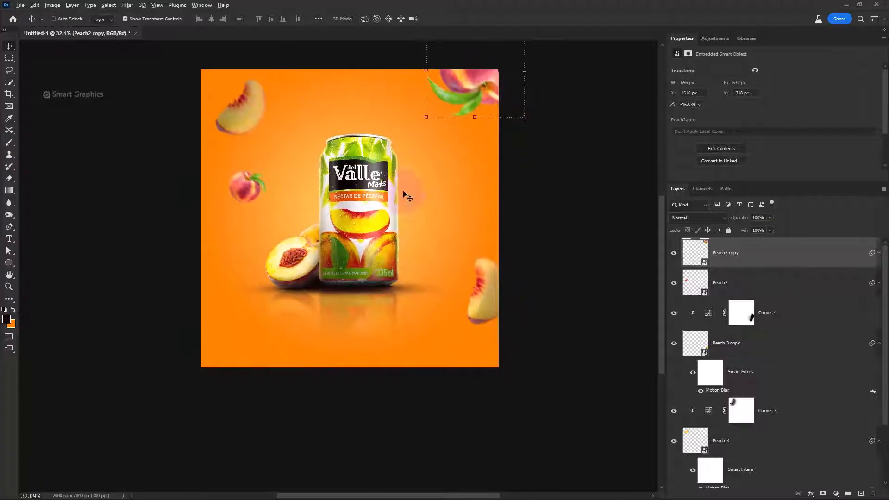
Duplicate the small Peach2, enlarge it, rotate it to 106.82° and place it partly beyond the canvas's bottom left corner
{"action": "scroll", "coordinate": [405, 194], "scroll_direction": "up", "scroll_amount": 2}
{"action": "left_click_drag", "start_coordinate": [215, 189], "coordinate": [190, 410]}
{"action": "left_click_drag", "start_coordinate": [207, 376], "coordinate": [247, 431]}
{"action": "left_click_drag", "start_coordinate": [216, 394], "coordinate": [188, 393]}
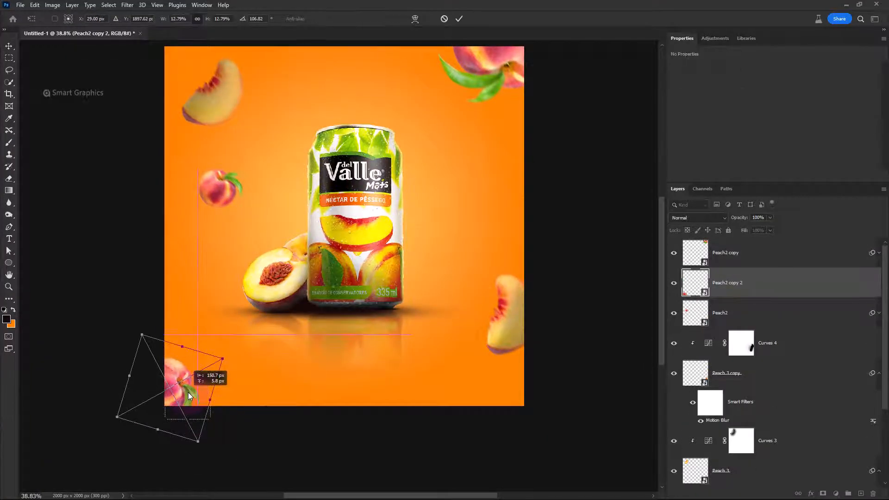
{"action": "key", "text": "Return"}
Apply a Motion Blur to Peach2 copy 2 with an angle of -55° and a distance of 17 pixels
{"action": "left_click", "coordinate": [128, 4]}
{"action": "left_click", "coordinate": [142, 13]}
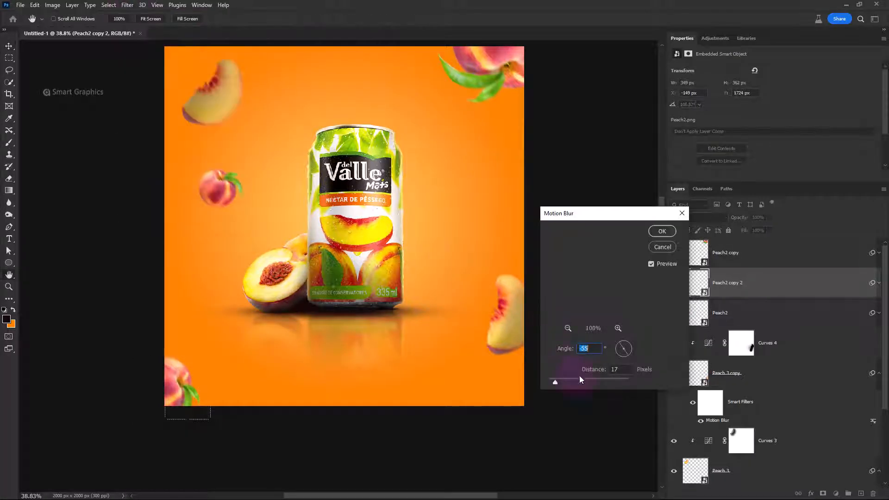
{"action": "left_click", "coordinate": [662, 231]}
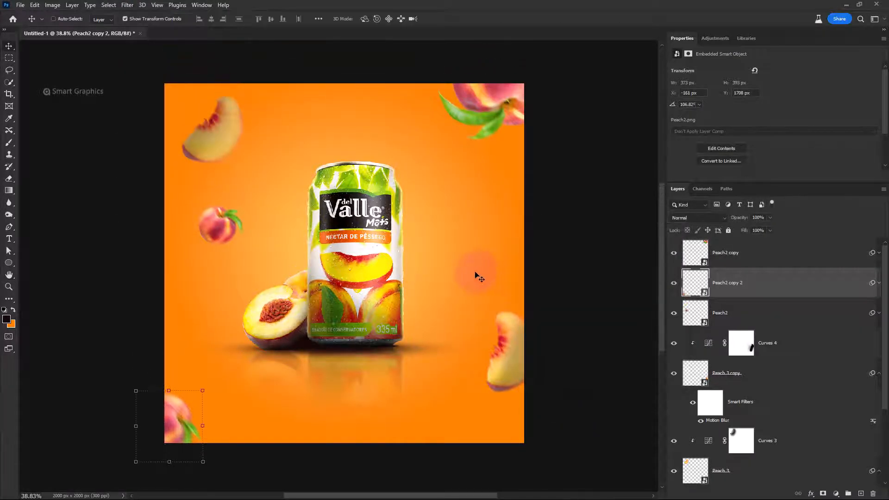
Add a Curves adjustment above Peach2 copy, lower its white point to darken, and clip it to the top corner peach
{"action": "left_click", "coordinate": [741, 252]}
{"action": "left_click", "coordinate": [836, 493]}
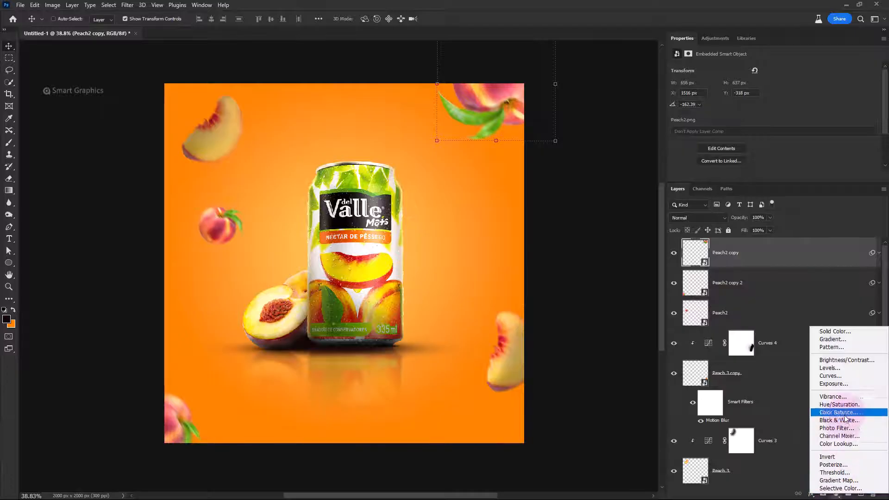
{"action": "left_click", "coordinate": [829, 381]}
{"action": "left_click_drag", "start_coordinate": [834, 95], "coordinate": [867, 146]}
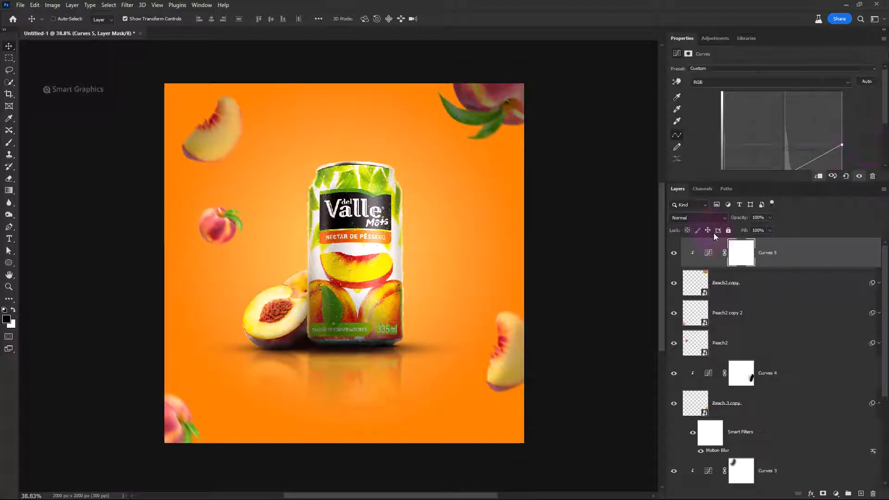
Invert the Curves 5 mask and paint white with a soft brush over the corner peach's outer parts to shade them
{"action": "key", "text": "ctrl+i"}
{"action": "key", "text": "b"}
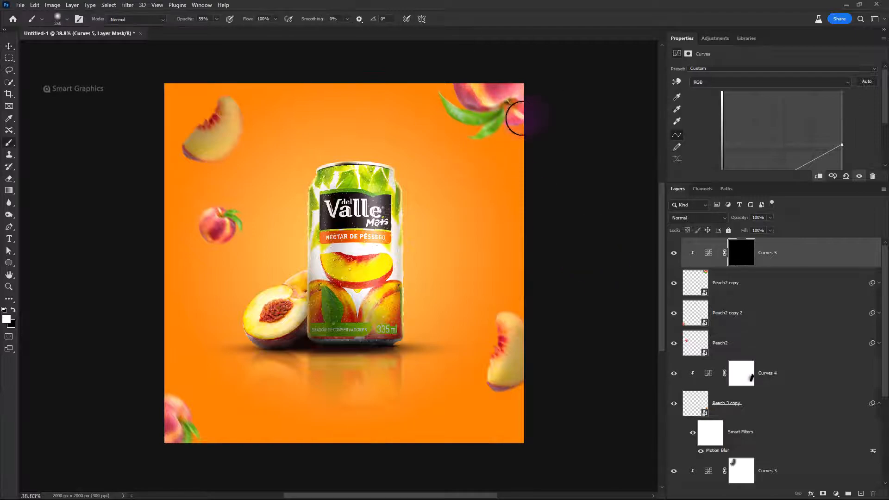
{"action": "left_click_drag", "start_coordinate": [540, 124], "coordinate": [542, 124]}
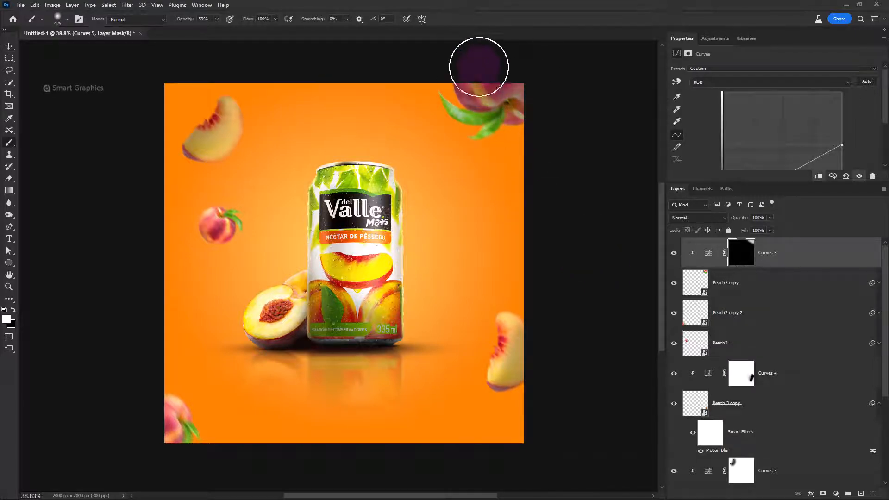
{"action": "left_click_drag", "start_coordinate": [525, 74], "coordinate": [522, 74]}
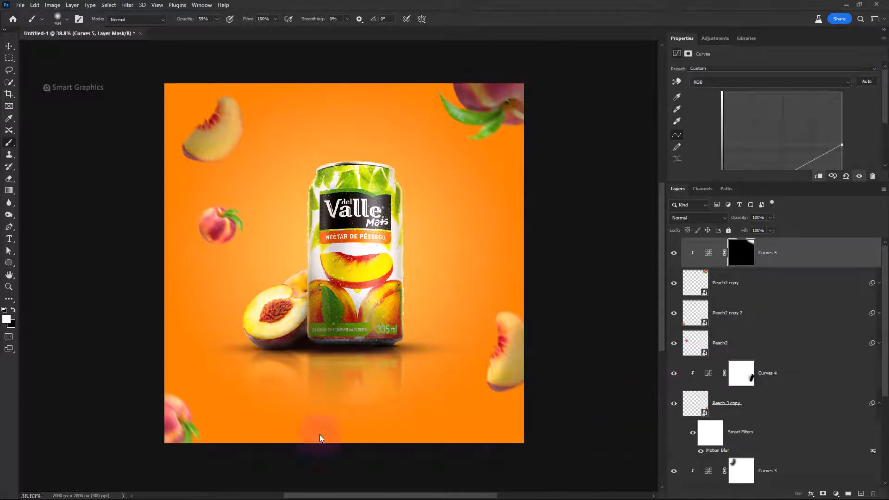
Add a Curves adjustment above Peach2 copy 2, strongly lower its white point, and clip it to the bottom corner peach
{"action": "key", "text": "v"}
{"action": "left_click", "coordinate": [190, 434], "text": "ctrl"}
{"action": "left_click", "coordinate": [836, 494]}
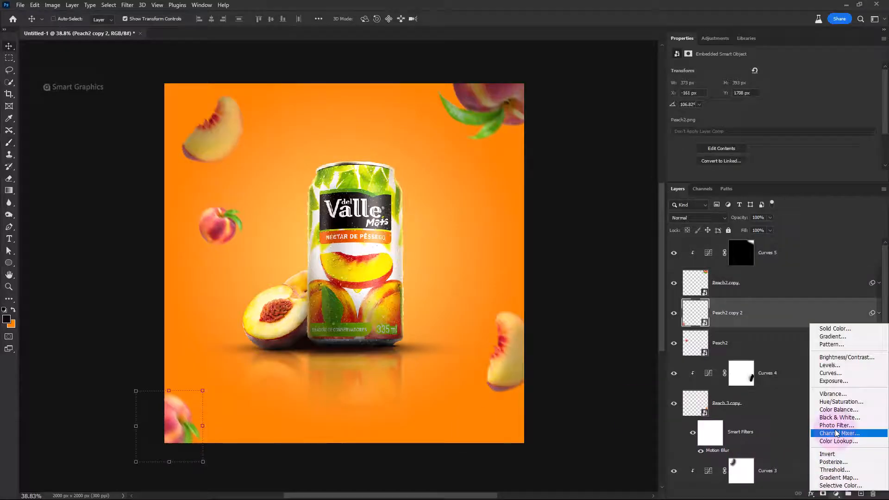
{"action": "left_click", "coordinate": [828, 374]}
{"action": "left_click_drag", "start_coordinate": [842, 93], "coordinate": [874, 168]}
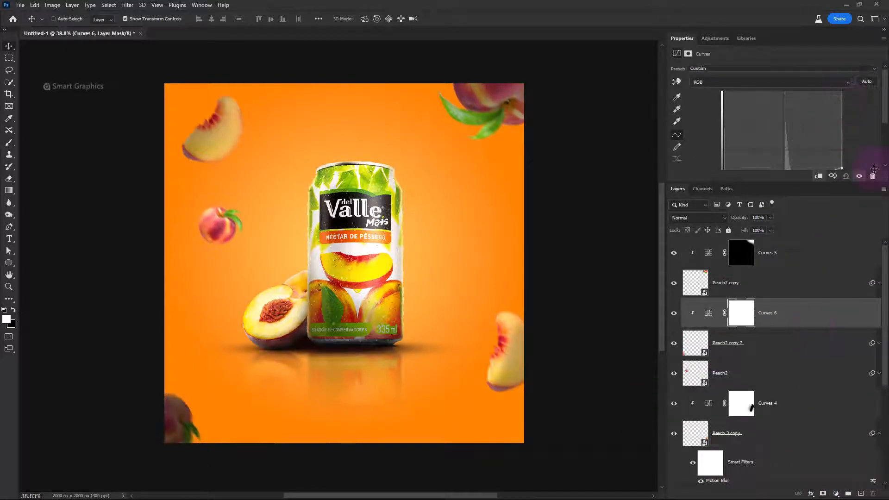
Paint black with a soft brush on the Curves 6 mask to lighten the bottom corner peach's can-facing side
{"action": "left_click", "coordinate": [741, 312]}
{"action": "key", "text": "b"}
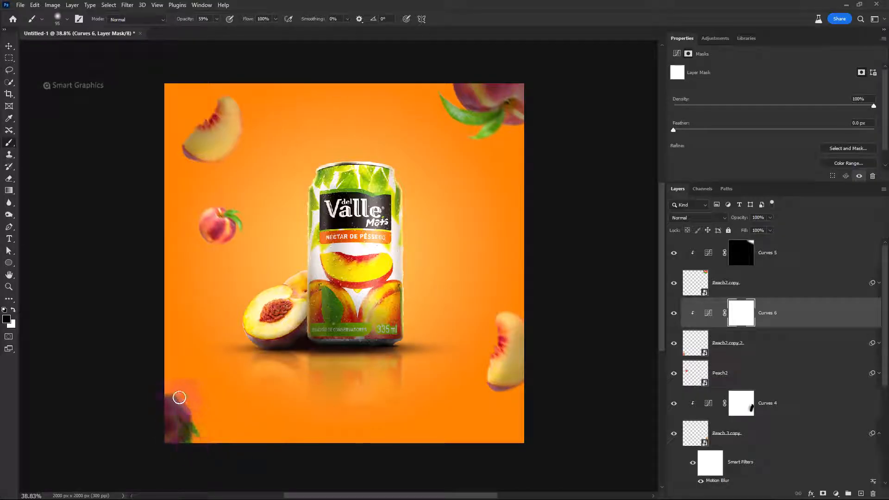
{"action": "left_click_drag", "start_coordinate": [207, 400], "coordinate": [242, 401]}
{"action": "left_click", "coordinate": [205, 407]}
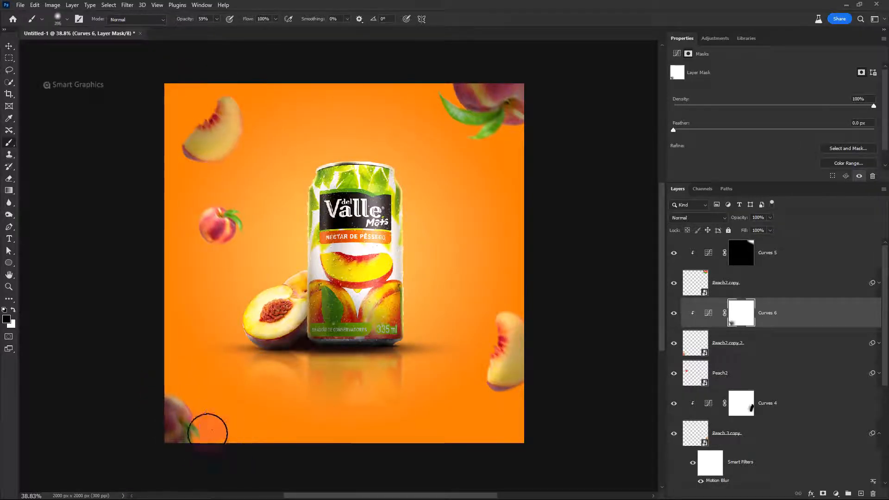
{"action": "left_click_drag", "start_coordinate": [169, 376], "coordinate": [171, 373]}
Add a Curves adjustment above the small Peach2, lower its white point to darken, and clip it to the peach
{"action": "key", "text": "v"}
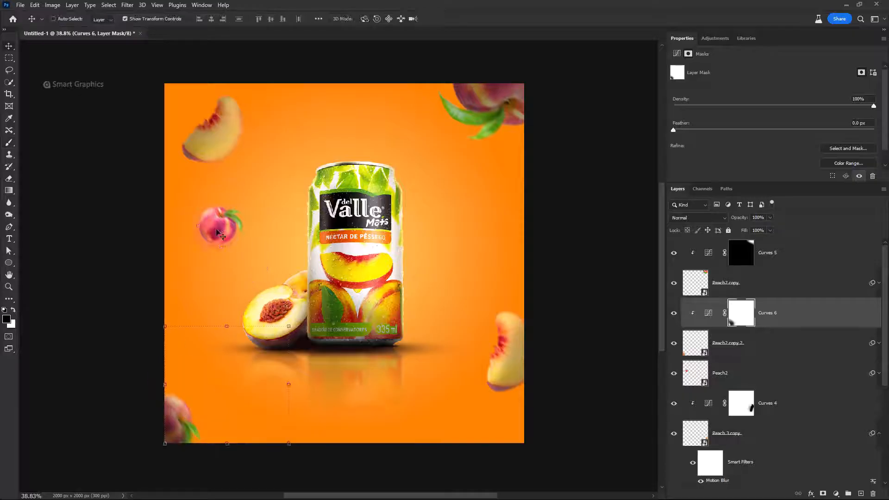
{"action": "left_click", "coordinate": [216, 231], "text": "ctrl"}
{"action": "left_click", "coordinate": [836, 494]}
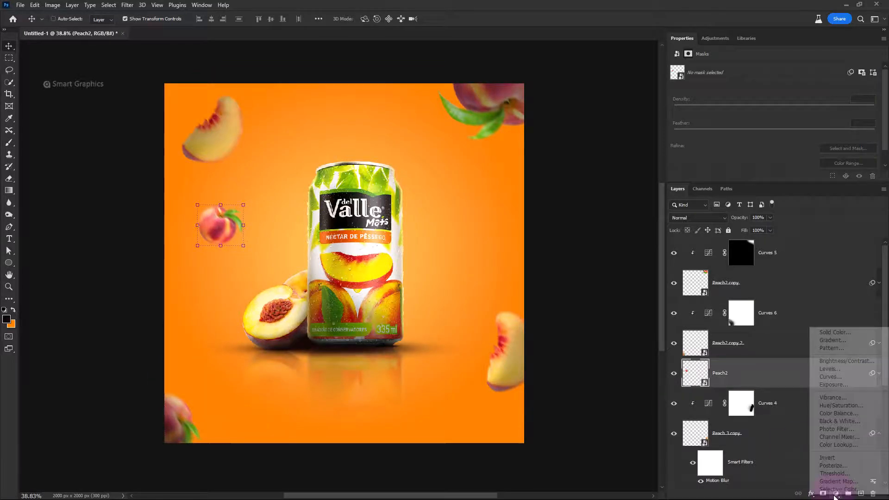
{"action": "left_click", "coordinate": [833, 373]}
{"action": "left_click_drag", "start_coordinate": [842, 94], "coordinate": [842, 142]}
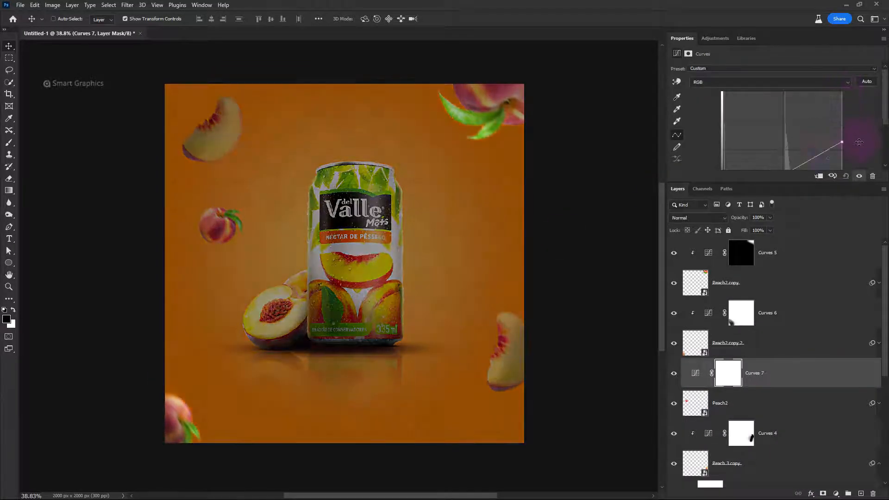
{"action": "left_click", "coordinate": [819, 176]}
Paint black with a soft brush on the Curves 7 mask to lighten the small peach's side facing the can
{"action": "left_click", "coordinate": [738, 368]}
{"action": "scroll", "coordinate": [229, 222], "scroll_direction": "up", "scroll_amount": 4}
{"action": "key", "text": "b"}
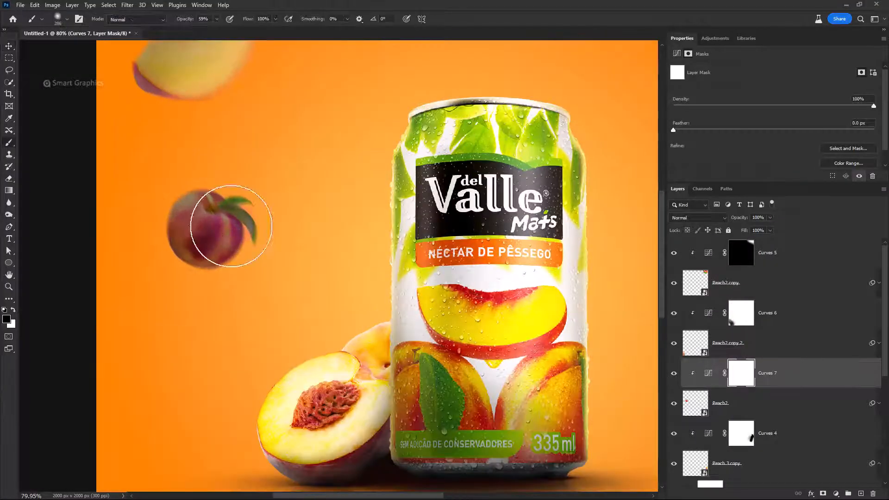
{"action": "mouse_move", "coordinate": [244, 228]}
{"action": "left_mouse_down"}
{"action": "mouse_move", "coordinate": [215, 236]}
{"action": "mouse_move", "coordinate": [275, 225]}
{"action": "mouse_move", "coordinate": [241, 192]}
{"action": "left_mouse_up"}
{"action": "mouse_move", "coordinate": [238, 230]}
{"action": "left_mouse_down"}
{"action": "mouse_move", "coordinate": [261, 201]}
{"action": "mouse_move", "coordinate": [238, 187]}
{"action": "mouse_move", "coordinate": [250, 193]}
{"action": "mouse_move", "coordinate": [243, 266]}
{"action": "left_mouse_up"}
{"action": "scroll", "coordinate": [243, 265], "scroll_direction": "down", "scroll_amount": 5}
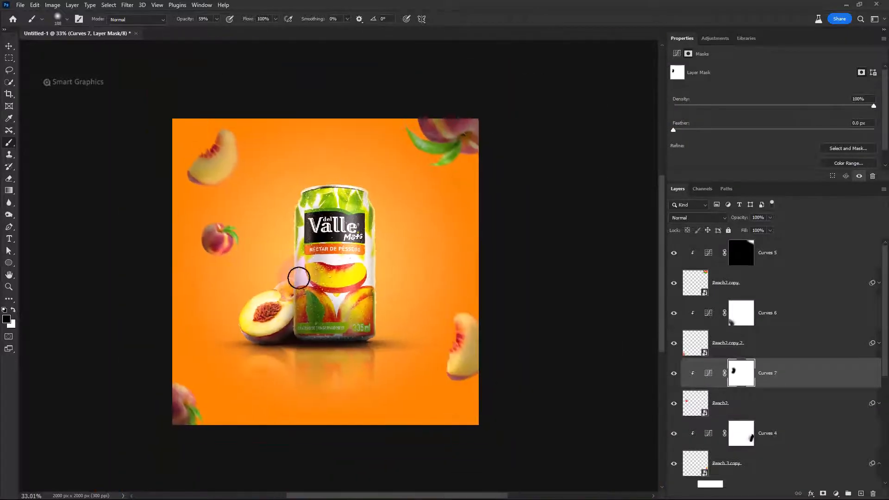
{"action": "scroll", "coordinate": [297, 274], "scroll_direction": "up", "scroll_amount": 2}
{"action": "left_click_drag", "start_coordinate": [399, 292], "coordinate": [391, 290]}
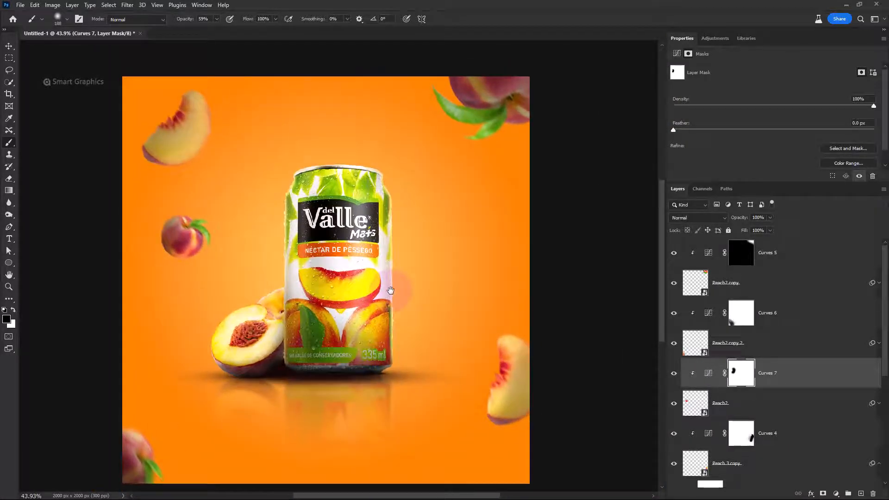
Group all the floating peach and slice layers together with their Curves adjustments
{"action": "left_click", "coordinate": [746, 300]}
{"action": "scroll", "coordinate": [781, 376], "scroll_direction": "down", "scroll_amount": 5}
{"action": "left_click", "coordinate": [769, 369], "text": "shift"}
{"action": "key", "text": "ctrl+g"}
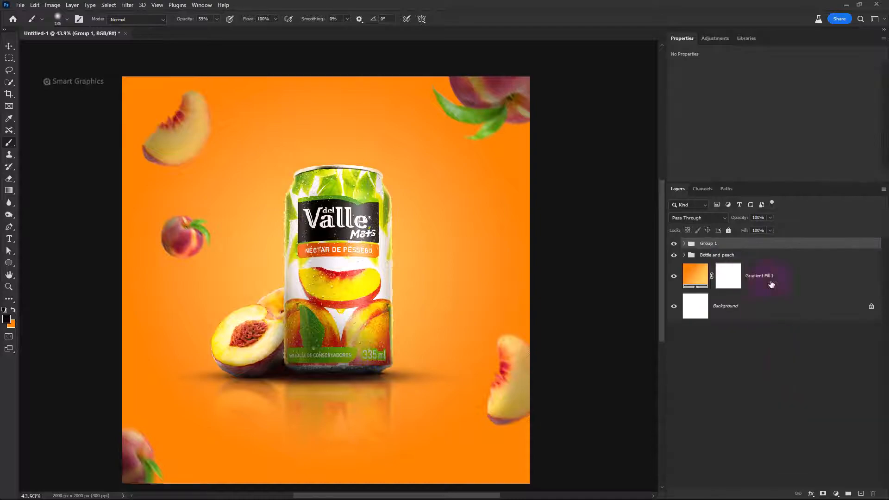
Add a new layer directly above the gradient fill and choose the 1087 px arc-shaped splash brush
{"action": "left_click", "coordinate": [771, 284]}
{"action": "left_click", "coordinate": [860, 494]}
{"action": "right_click", "coordinate": [278, 266]}
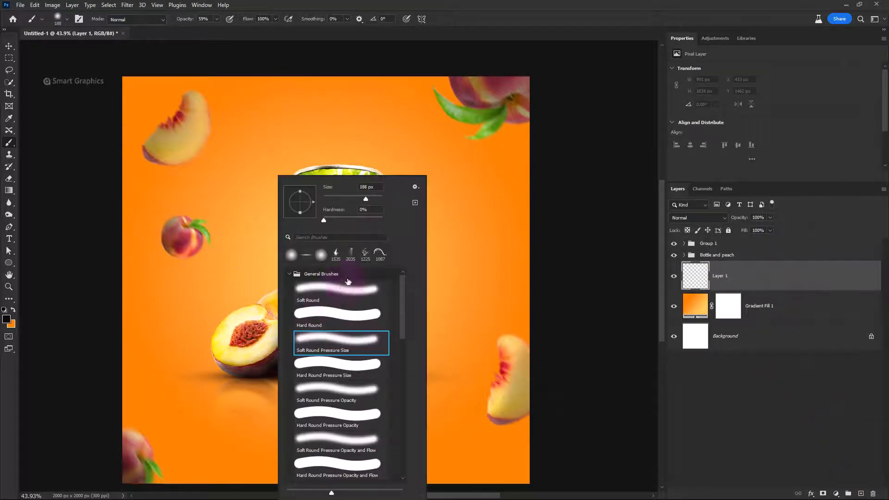
{"action": "left_click", "coordinate": [380, 254]}
{"action": "left_click", "coordinate": [452, 47]}
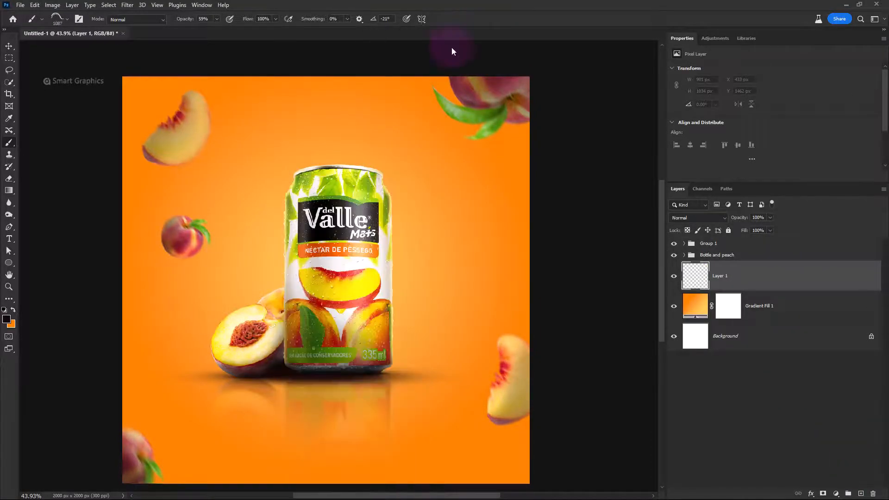
Try stamping an orange splash behind the can with the splash brush reduced to 937 px
{"action": "left_click", "coordinate": [13, 309]}
{"action": "key", "text": "bracketleft"}
{"action": "key", "text": "bracketleft"}
{"action": "key", "text": "bracketleft"}
{"action": "left_click", "coordinate": [323, 216]}
{"action": "key", "text": "ctrl+z"}
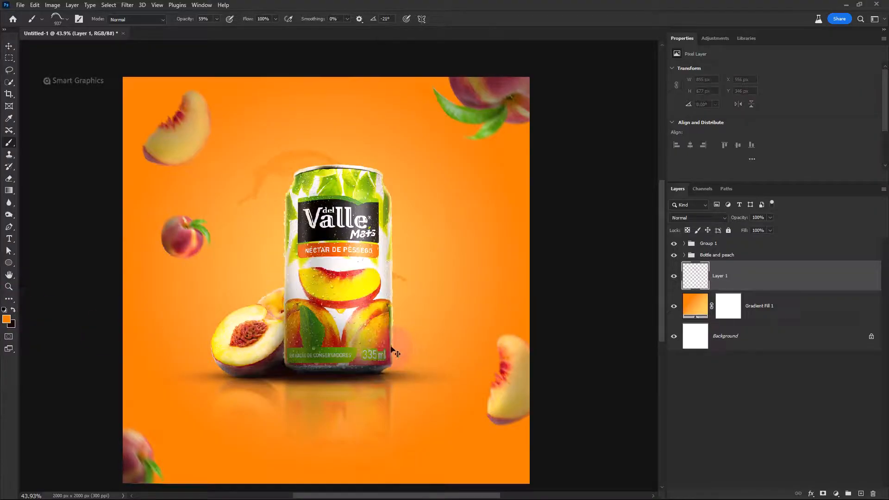
Set the brush opacity to 100% and the foreground color to white, trying test splashes behind the can and undoing them
{"action": "left_click_drag", "start_coordinate": [185, 19], "coordinate": [259, 35]}
{"action": "left_click", "coordinate": [329, 206]}
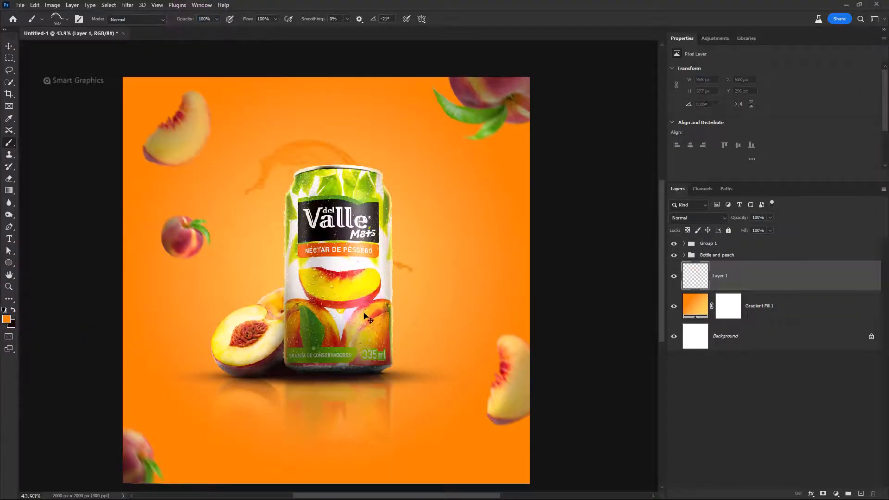
{"action": "key", "text": "ctrl+z"}
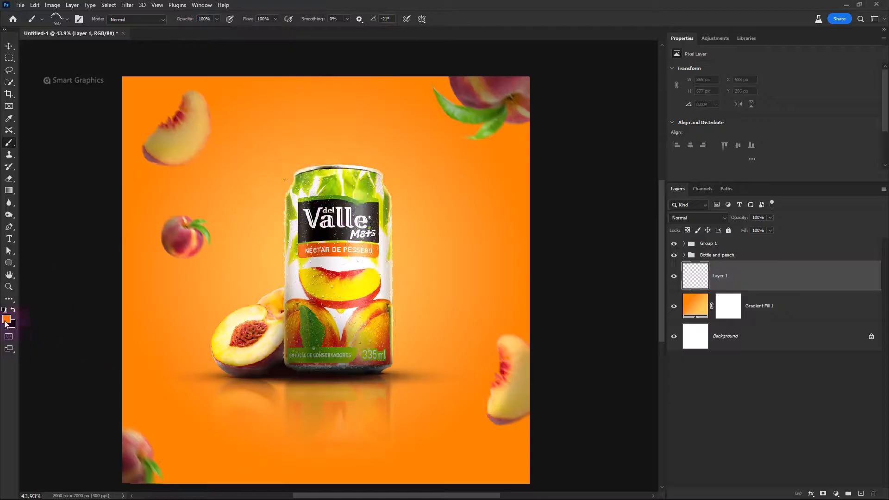
{"action": "left_click", "coordinate": [6, 319]}
{"action": "left_click", "coordinate": [334, 266]}
{"action": "key", "text": "Return"}
{"action": "left_click", "coordinate": [318, 215]}
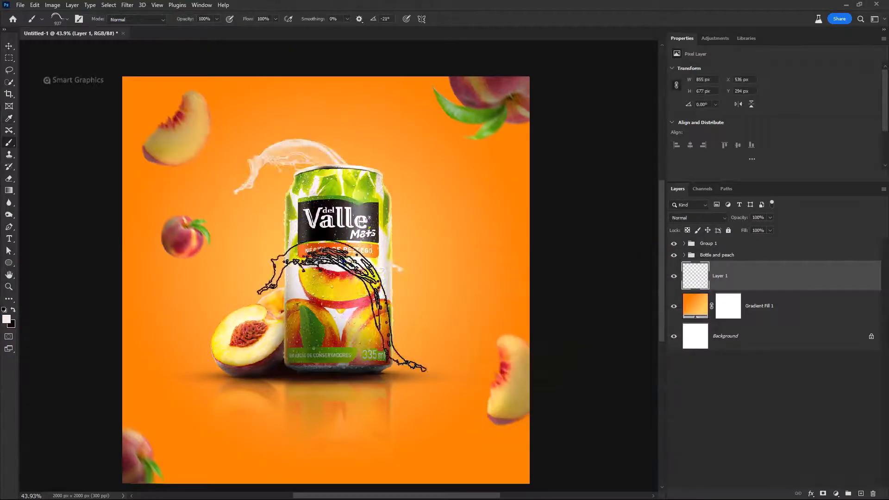
{"action": "key", "text": "ctrl+z"}
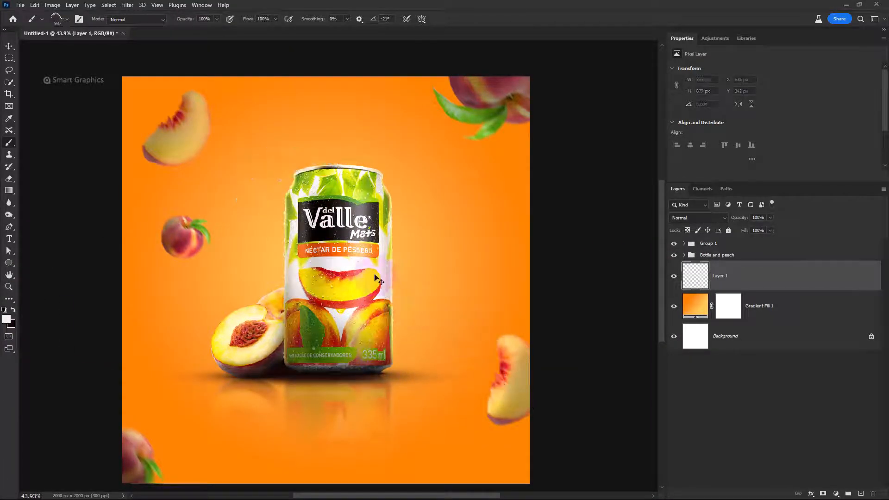
Stamp a white splash behind the can's right side with the water splatter 3 brush at 1121 px
{"action": "right_click", "coordinate": [419, 328]}
{"action": "left_click", "coordinate": [448, 261]}
{"action": "left_click_drag", "start_coordinate": [293, 193], "coordinate": [262, 189]}
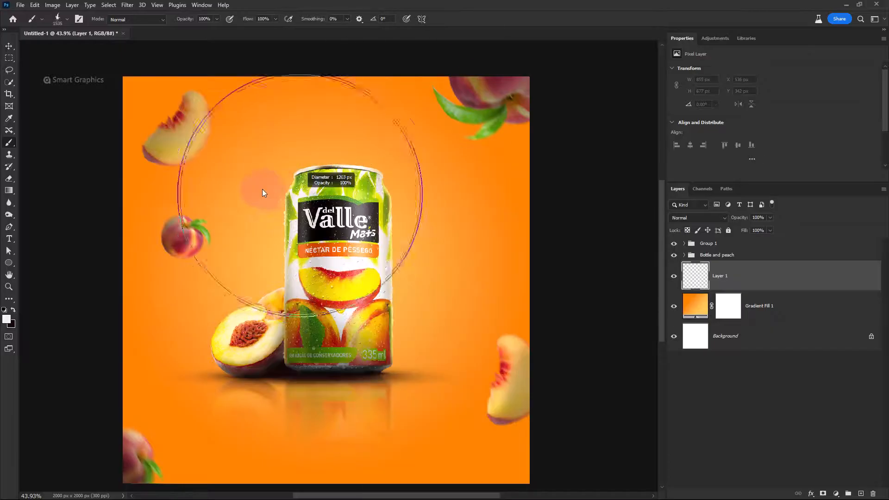
{"action": "left_click", "coordinate": [350, 214]}
{"action": "key", "text": "ctrl+z"}
{"action": "left_click", "coordinate": [365, 216]}
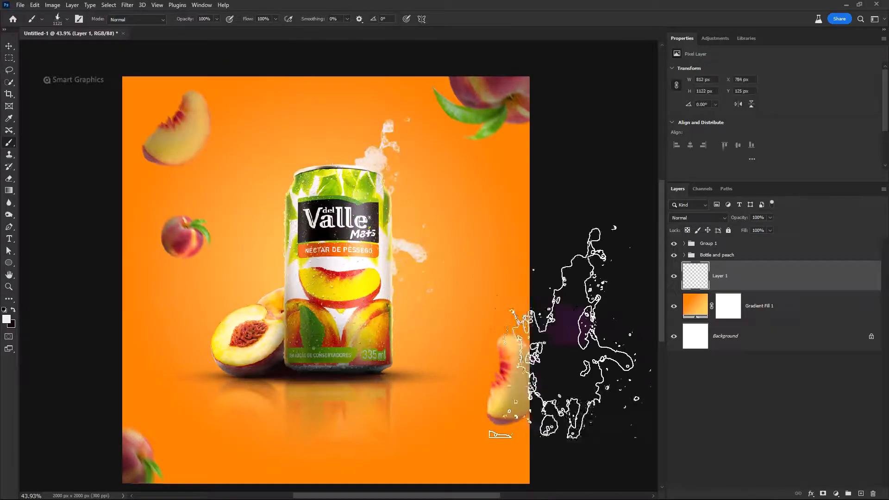
Choose the 10784water_splash.jpg brush from the Water Splash set, with an angle of -38° and a size of 862 px
{"action": "right_click", "coordinate": [350, 177]}
{"action": "scroll", "coordinate": [408, 444], "scroll_direction": "down", "scroll_amount": 1}
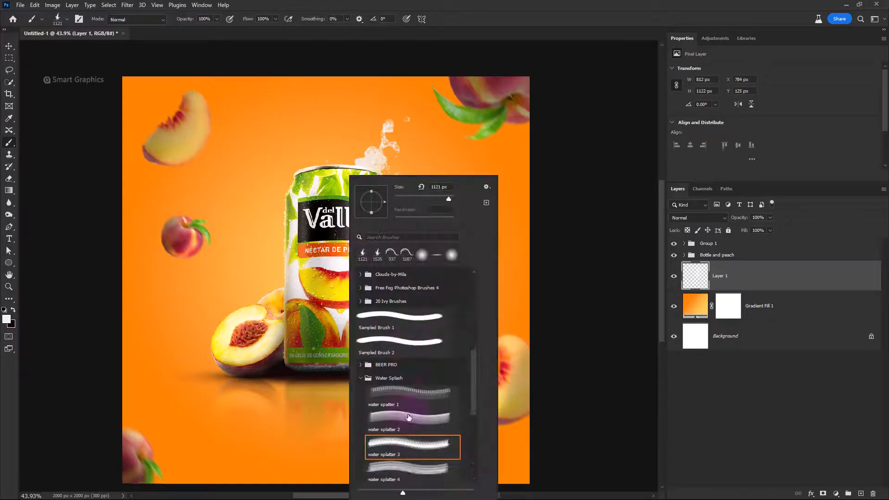
{"action": "left_click", "coordinate": [412, 417]}
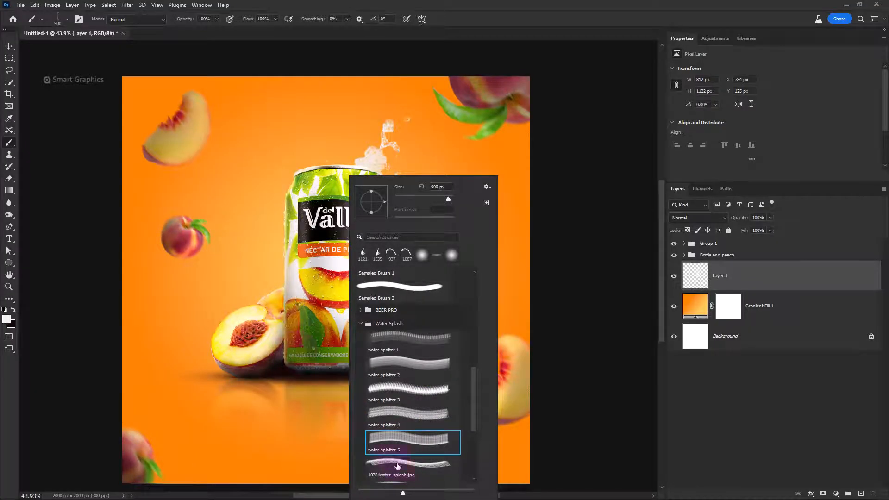
{"action": "left_click", "coordinate": [398, 466]}
{"action": "left_click", "coordinate": [322, 205]}
{"action": "right_click", "coordinate": [328, 205]}
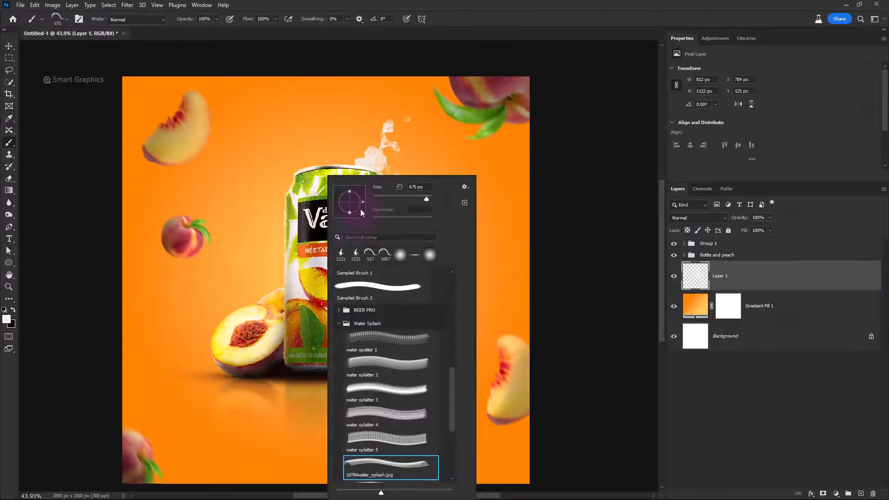
{"action": "left_click", "coordinate": [360, 209]}
{"action": "left_click", "coordinate": [303, 204]}
{"action": "key", "text": "bracketright"}
{"action": "key", "text": "bracketright"}
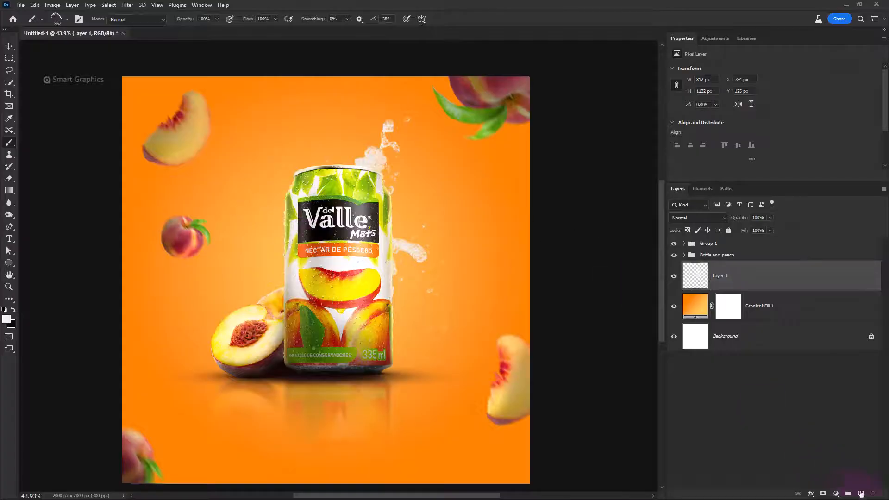
Add a new layer and stamp a white splash above the halved peach with the brush reduced to 461 px
{"action": "left_click", "coordinate": [861, 493]}
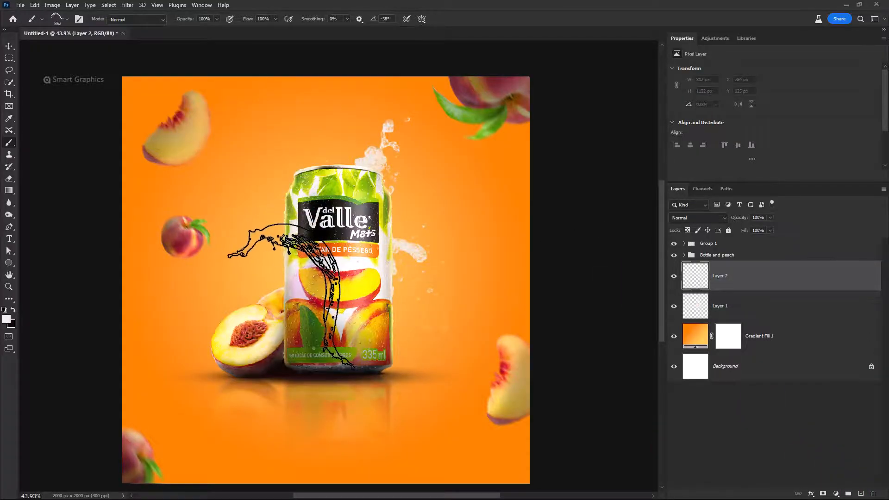
{"action": "key", "text": "bracketleft"}
{"action": "key", "text": "bracketleft"}
{"action": "key", "text": "bracketleft"}
{"action": "key", "text": "bracketleft"}
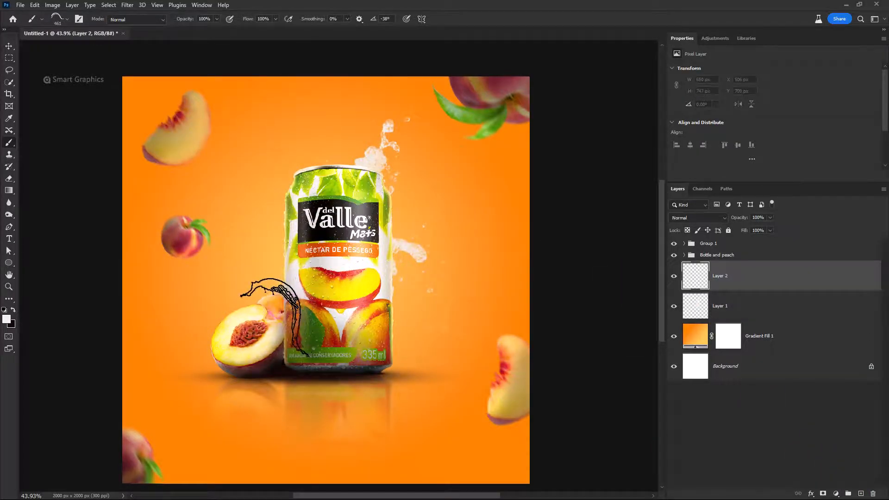
{"action": "left_click", "coordinate": [275, 319]}
Choose another Water Splash brush, enlarge it to 1060 px, and stamp a white splash behind the can on a new layer
{"action": "right_click", "coordinate": [329, 246]}
{"action": "left_click", "coordinate": [406, 462]}
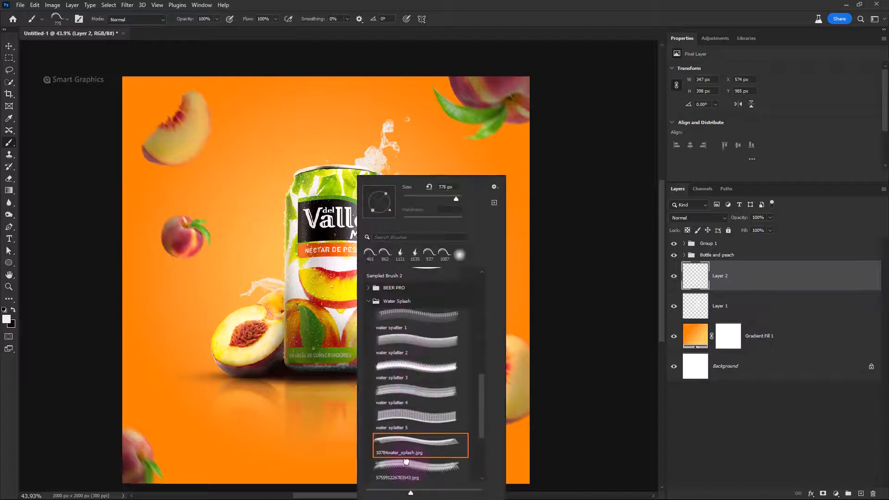
{"action": "left_click", "coordinate": [405, 462]}
{"action": "scroll", "coordinate": [402, 460], "scroll_direction": "down", "scroll_amount": 1}
{"action": "left_click", "coordinate": [402, 459]}
{"action": "left_click", "coordinate": [331, 253]}
{"action": "left_click_drag", "start_coordinate": [321, 226], "coordinate": [369, 277]}
{"action": "left_click", "coordinate": [861, 493]}
{"action": "left_click", "coordinate": [334, 240]}
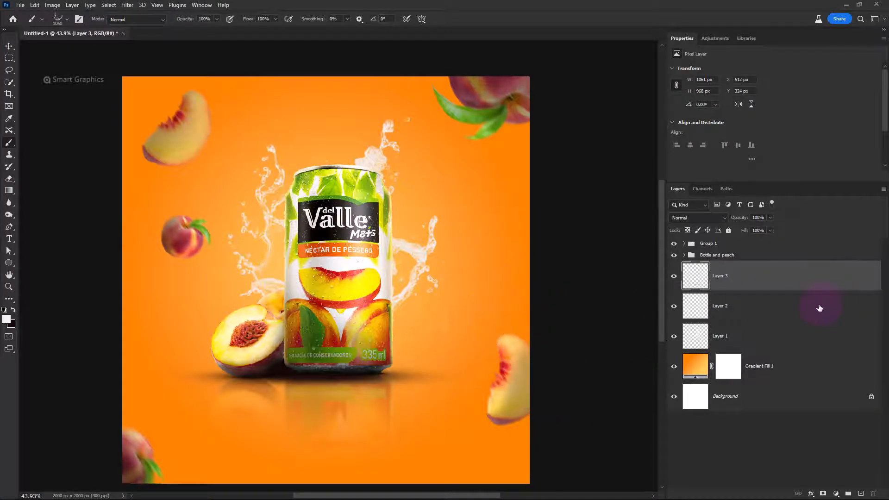
Group the three splash layers as "splashes" and add a layer mask to the group
{"action": "left_click", "coordinate": [770, 347], "text": "shift"}
{"action": "key", "text": "ctrl+g"}
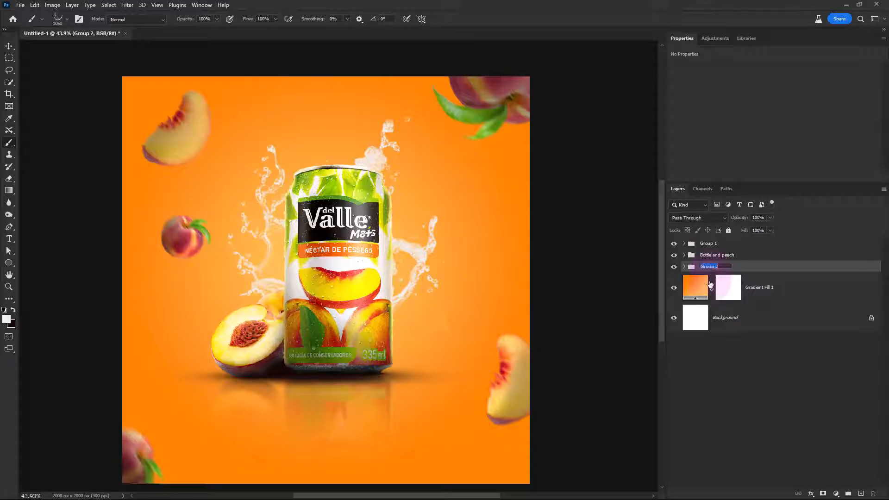
{"action": "left_click", "coordinate": [823, 494]}
Paint black with a Soft Round brush on the splashes group mask around the outer edges of the splashes
{"action": "key", "text": "x"}
{"action": "right_click", "coordinate": [329, 178]}
{"action": "scroll", "coordinate": [405, 291], "scroll_direction": "up", "scroll_amount": 5}
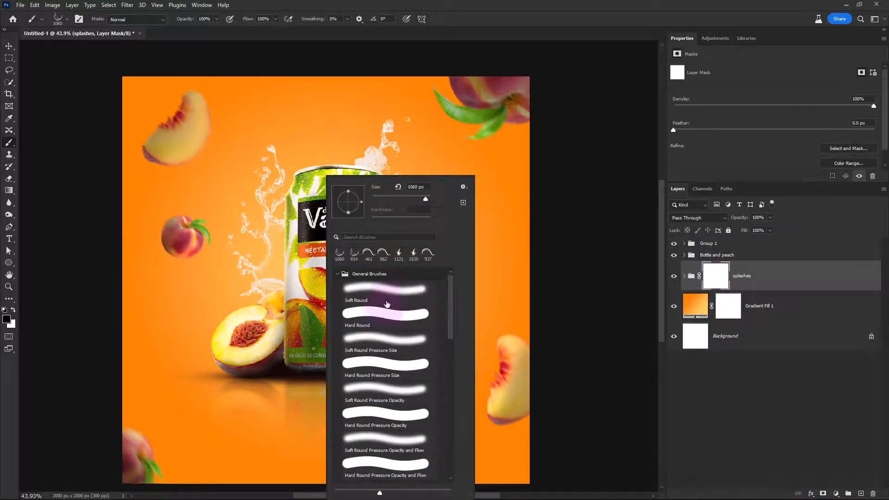
{"action": "double_click", "coordinate": [387, 291]}
{"action": "left_click_drag", "start_coordinate": [334, 279], "coordinate": [264, 267]}
{"action": "left_click_drag", "start_coordinate": [445, 327], "coordinate": [421, 328]}
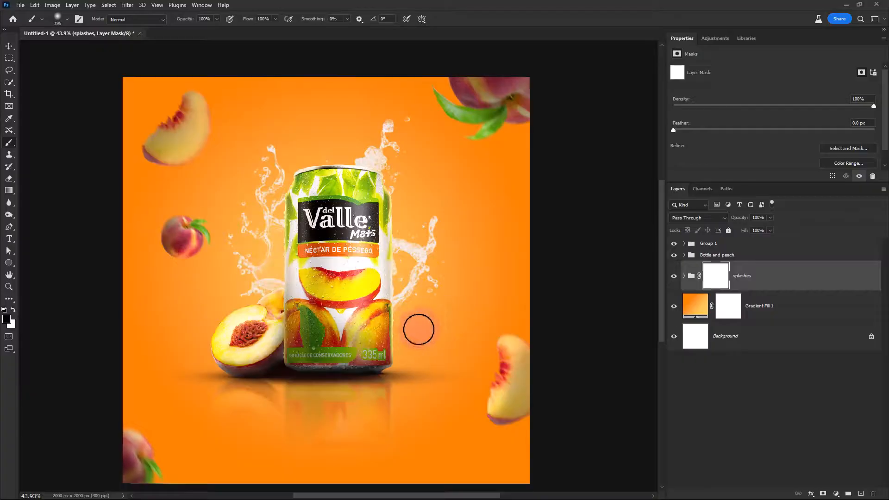
{"action": "left_click_drag", "start_coordinate": [216, 290], "coordinate": [213, 231]}
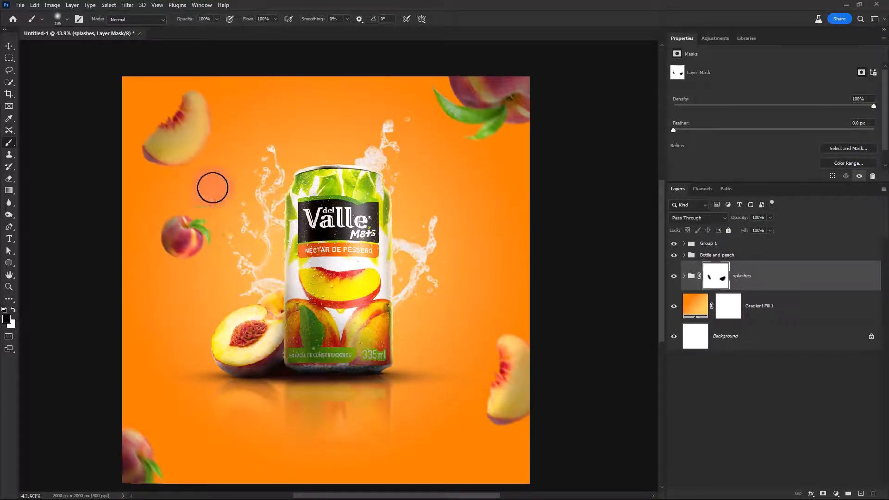
{"action": "left_click_drag", "start_coordinate": [215, 188], "coordinate": [253, 123]}
{"action": "left_click_drag", "start_coordinate": [304, 126], "coordinate": [355, 132]}
{"action": "left_click_drag", "start_coordinate": [437, 96], "coordinate": [461, 200]}
Stamp all visible layers into a new layer above Group 1 and convert it to a smart object
{"action": "left_click", "coordinate": [758, 244]}
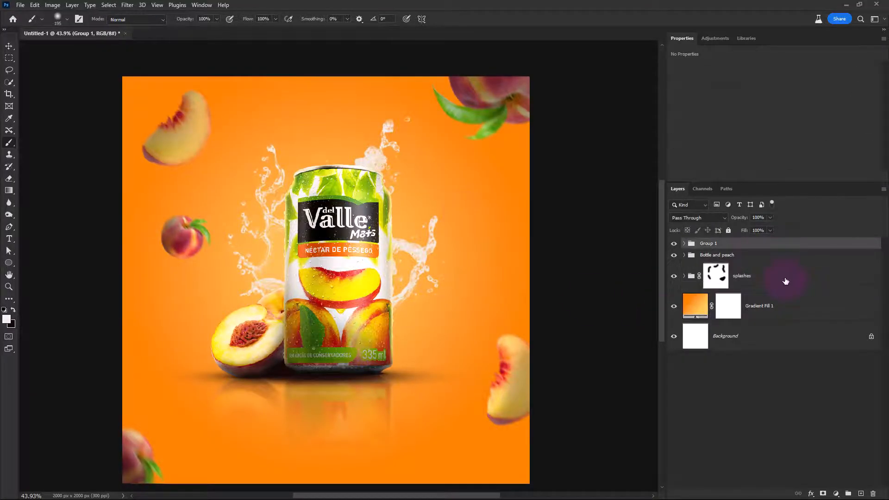
{"action": "key", "text": "ctrl+alt+shift+e"}
{"action": "right_click", "coordinate": [765, 253]}
{"action": "left_click", "coordinate": [778, 259]}
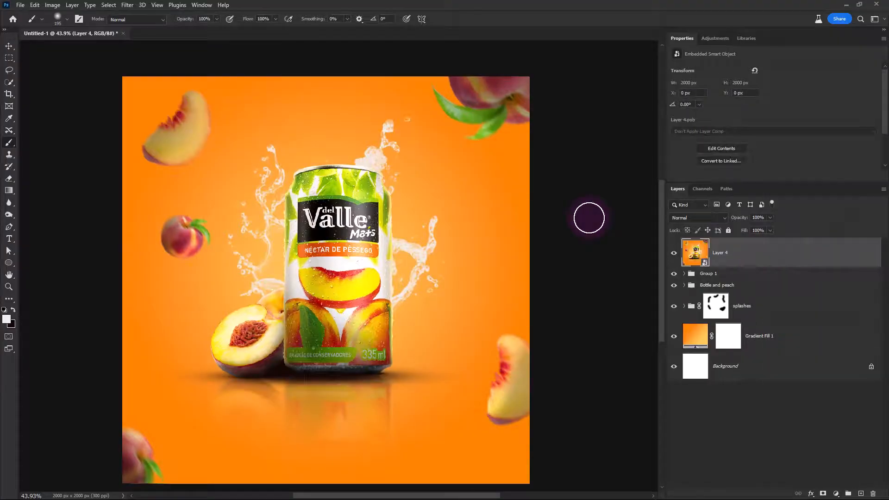
Apply the Camera Raw Filter with temperature +4, tint +8, contrast +8, shadows -24, whites +11, texture +34 and vibrance +5
{"action": "left_click", "coordinate": [127, 5]}
{"action": "left_click", "coordinate": [153, 88]}
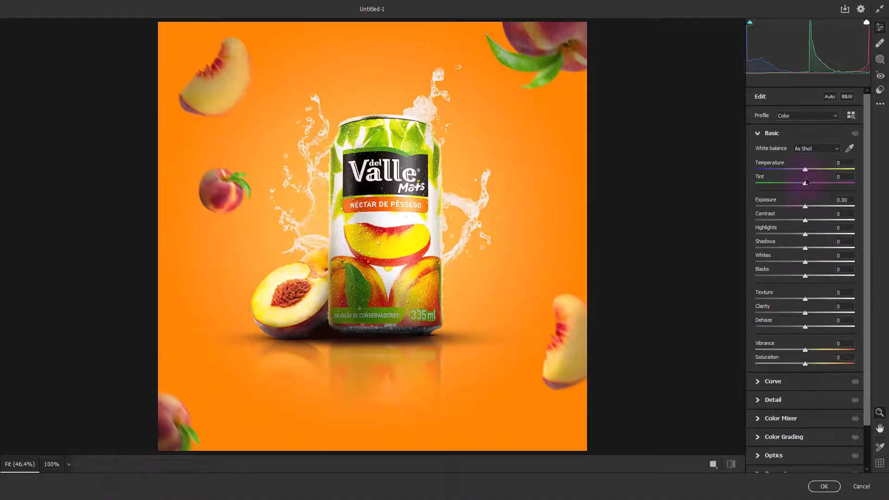
{"action": "left_click_drag", "start_coordinate": [806, 170], "coordinate": [810, 190]}
{"action": "left_click_drag", "start_coordinate": [806, 221], "coordinate": [827, 221]}
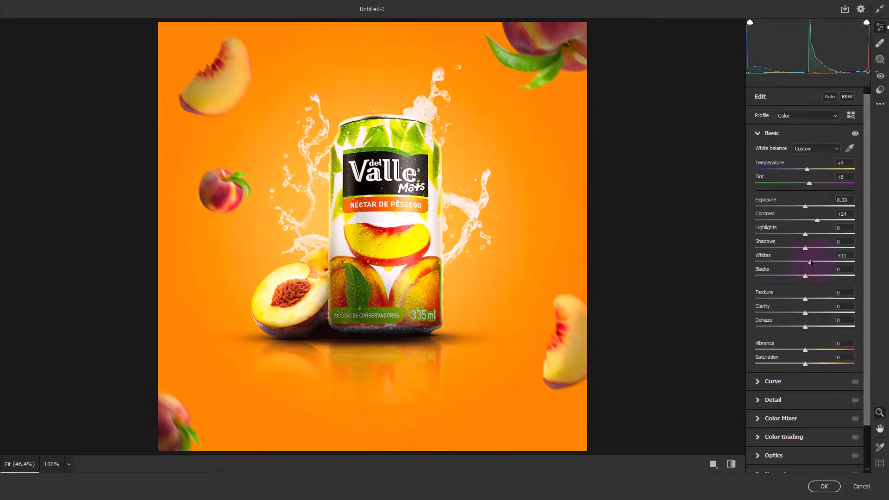
{"action": "left_click_drag", "start_coordinate": [807, 251], "coordinate": [787, 251]}
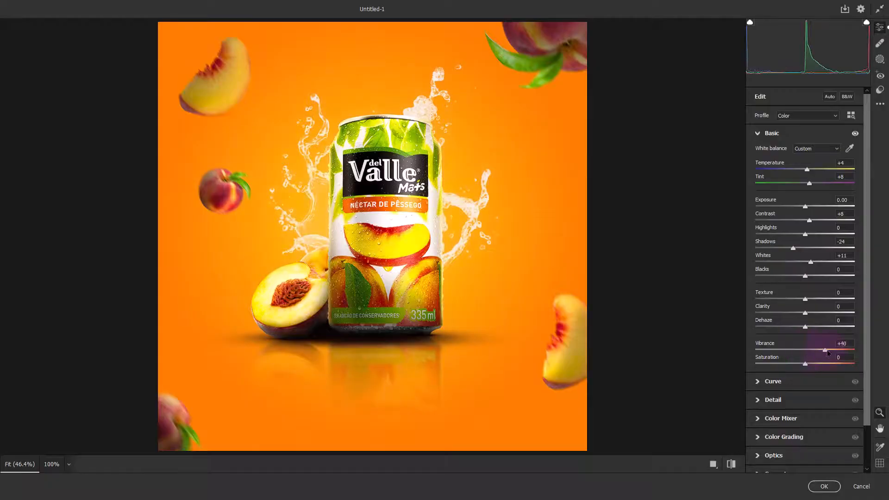
{"action": "left_click_drag", "start_coordinate": [828, 353], "coordinate": [795, 355]}
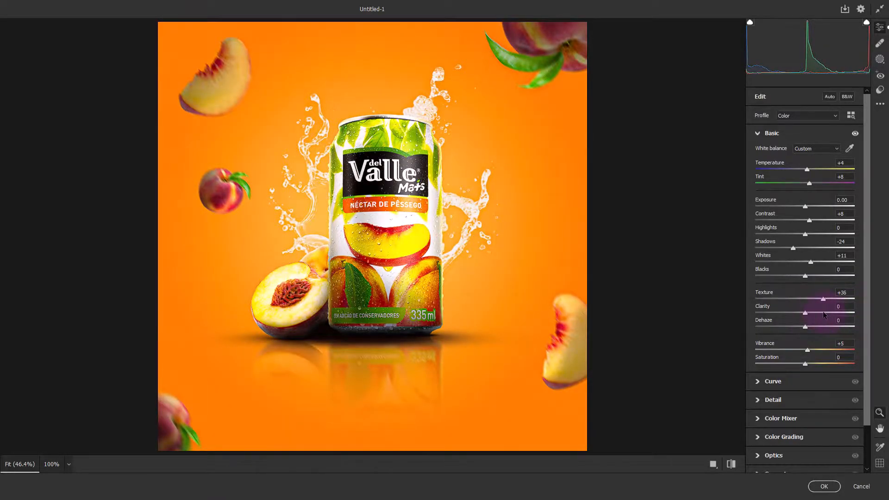
{"action": "left_click", "coordinate": [821, 485]}
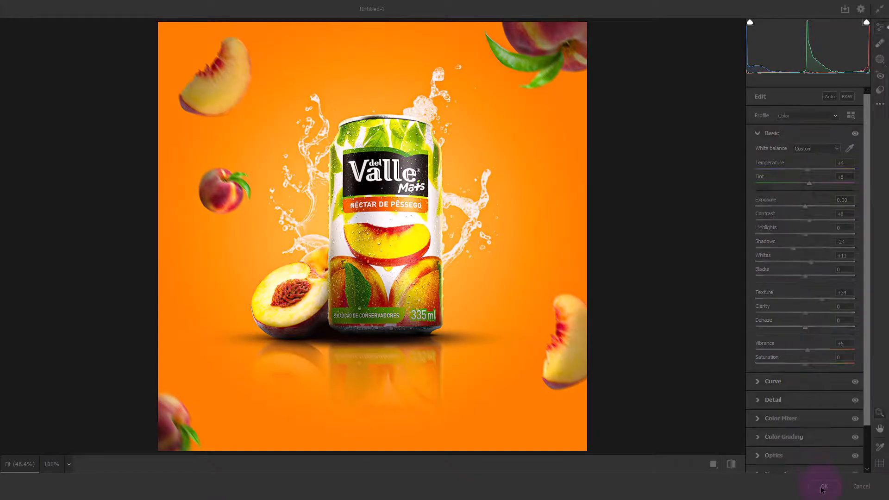